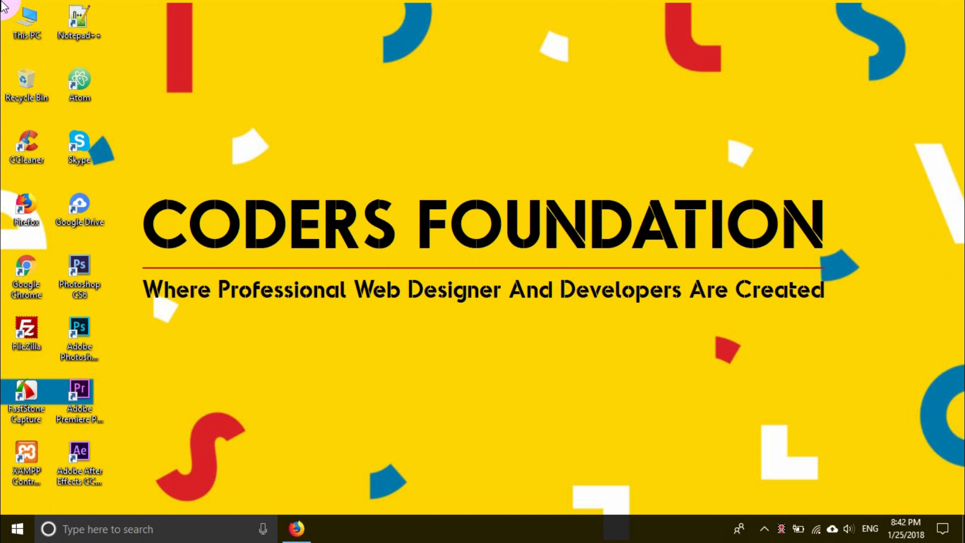
# Step: Browse from This PC to the bootstrap folder on the Coders Foundation (D:) drive
pyautogui.click(27, 27)
pyautogui.doubleClick(27, 27)
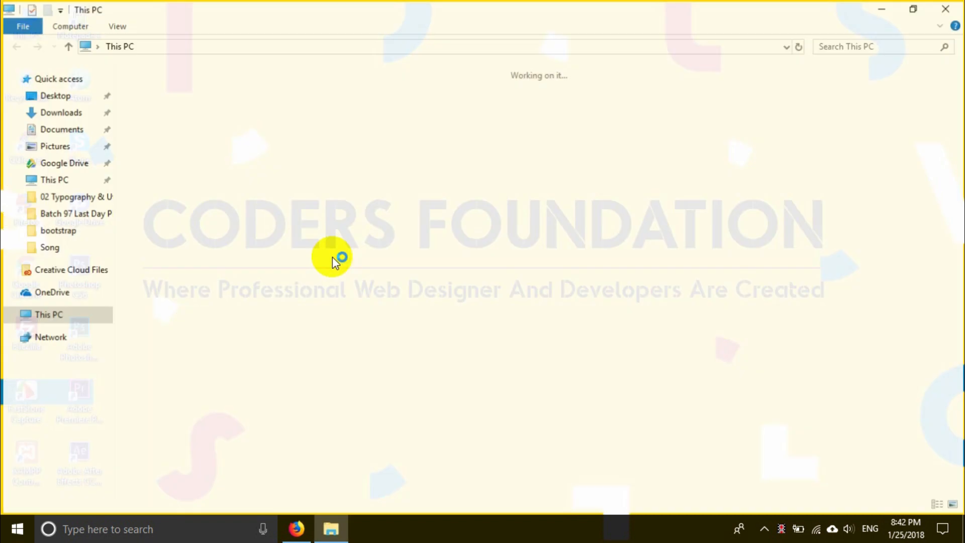
pyautogui.doubleClick(406, 210)
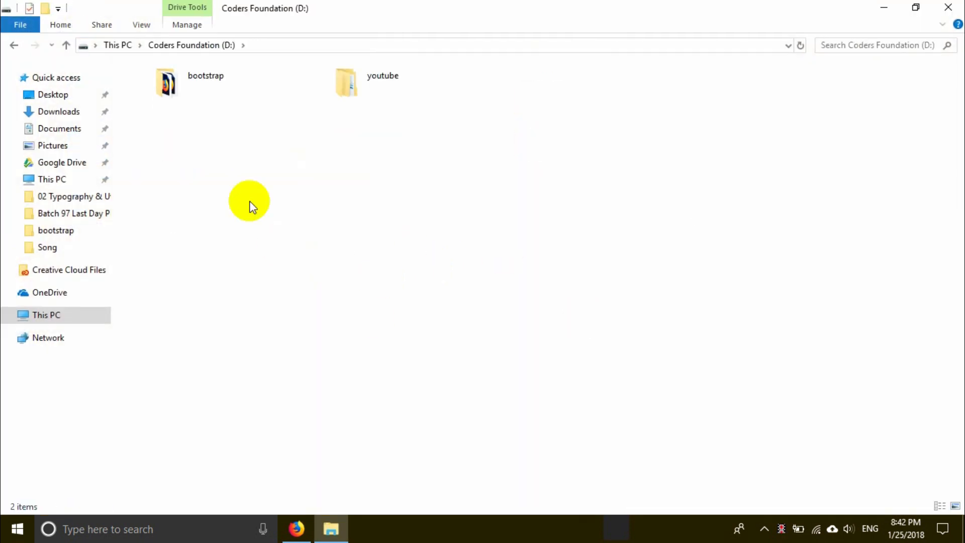
pyautogui.doubleClick(201, 95)
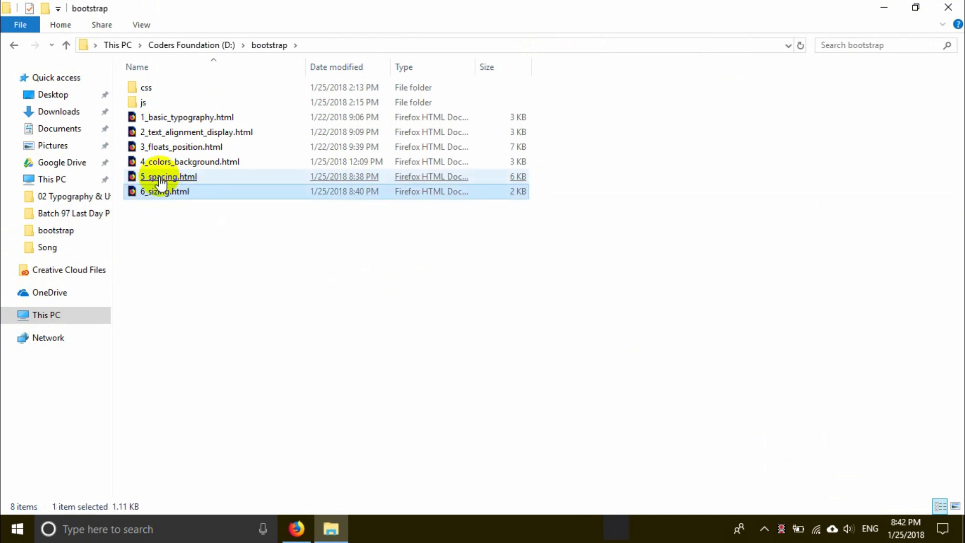
# Step: Select 6_sizing.html and launch it in Atom via Open with
pyautogui.click(188, 178)
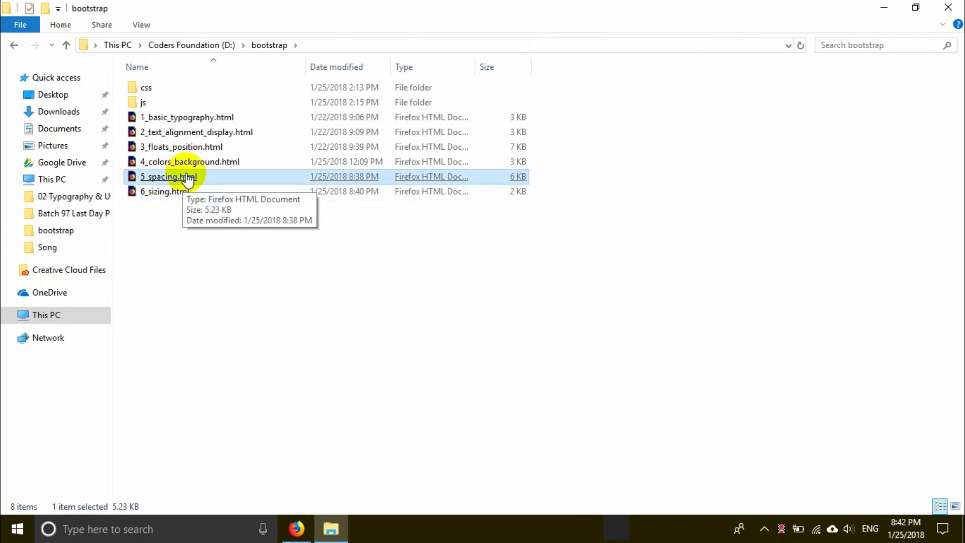
pyautogui.click(181, 238)
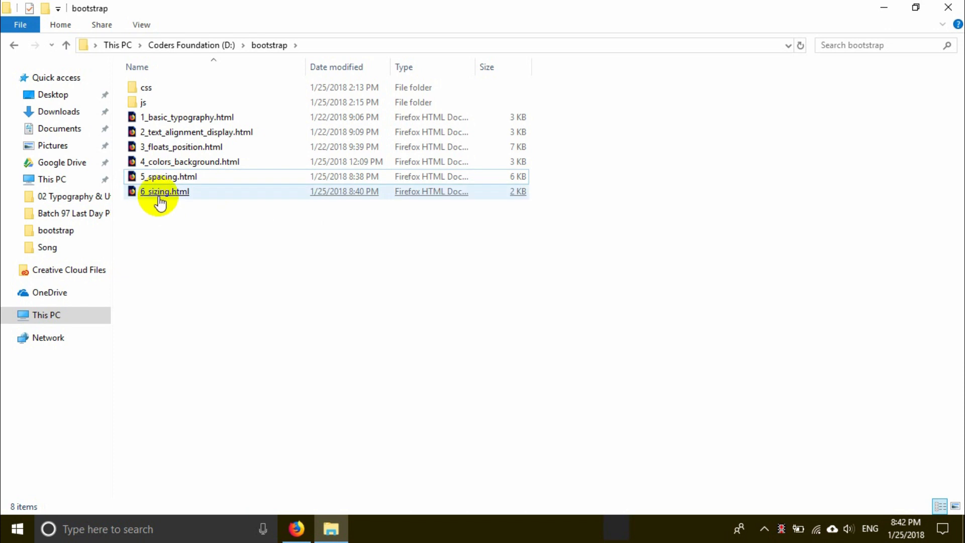
pyautogui.click(159, 196)
pyautogui.rightClick(158, 195)
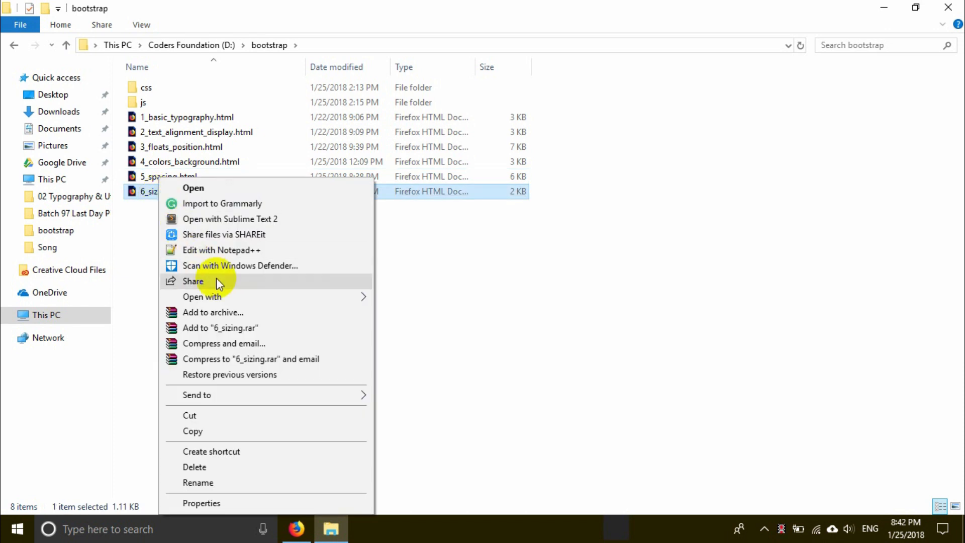
pyautogui.moveTo(202, 296)
pyautogui.click(394, 297)
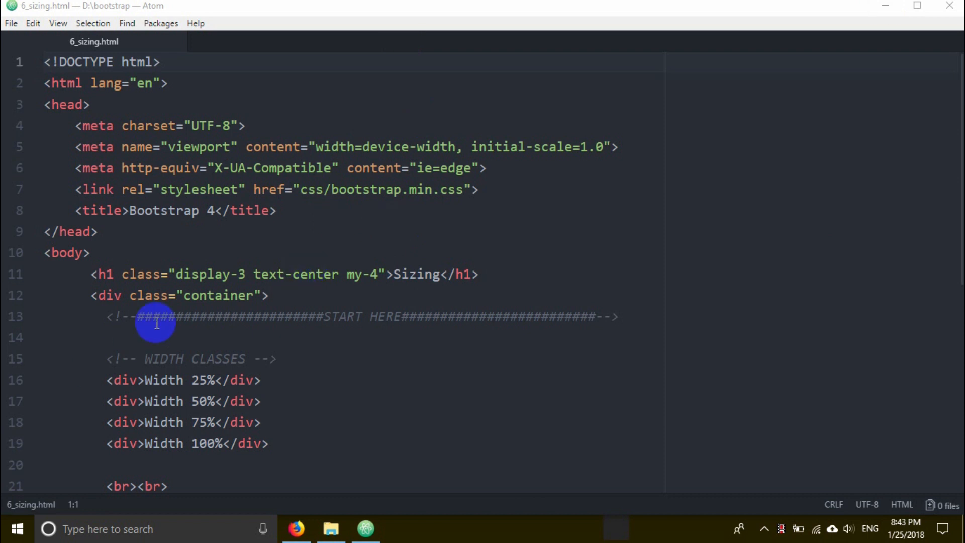
# Step: Start the atom-live-server from the Packages menu to serve the bootstrap files
pyautogui.click(155, 23)
pyautogui.moveTo(190, 40)
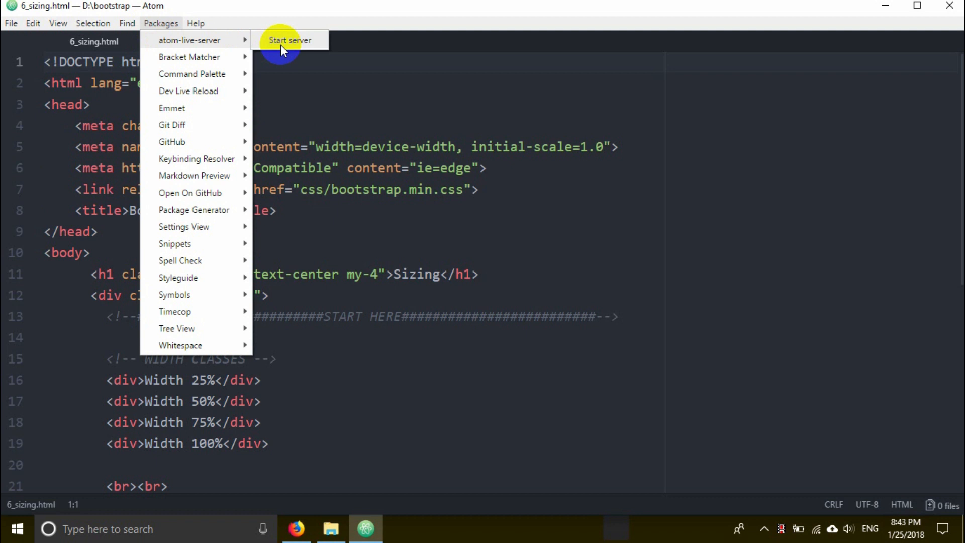
pyautogui.click(287, 42)
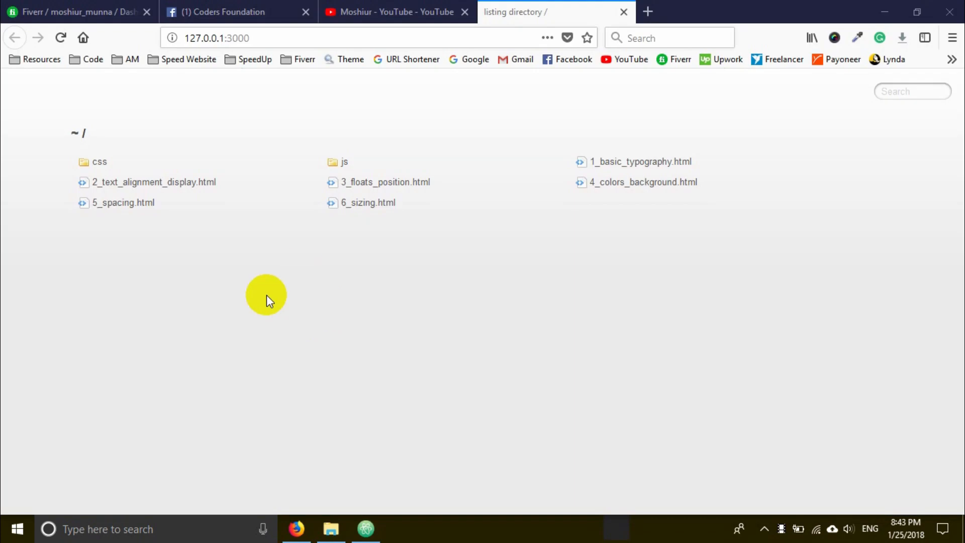
# Step: Load 6_sizing.html from the server listing and snap Firefox to the right half
pyautogui.click(381, 205)
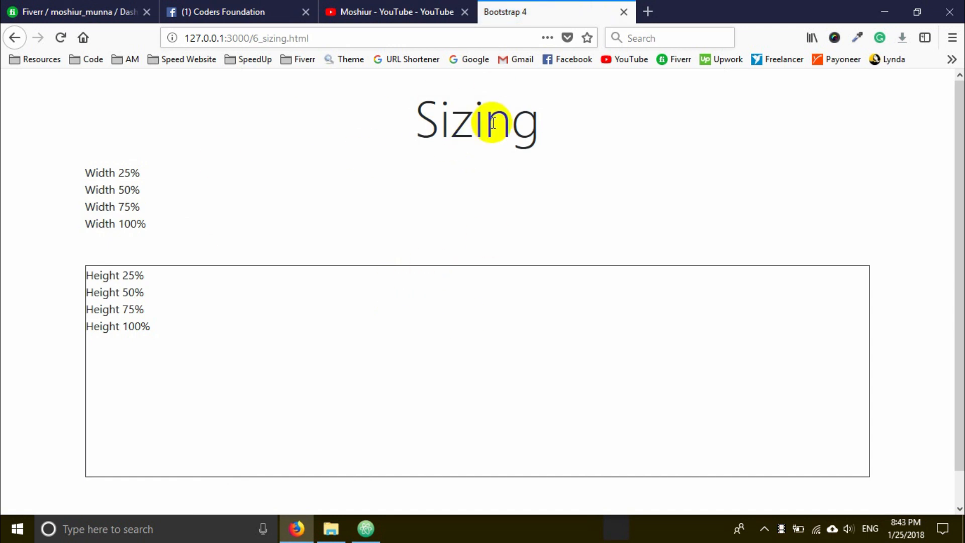
pyautogui.scroll(-1, 370, 194)
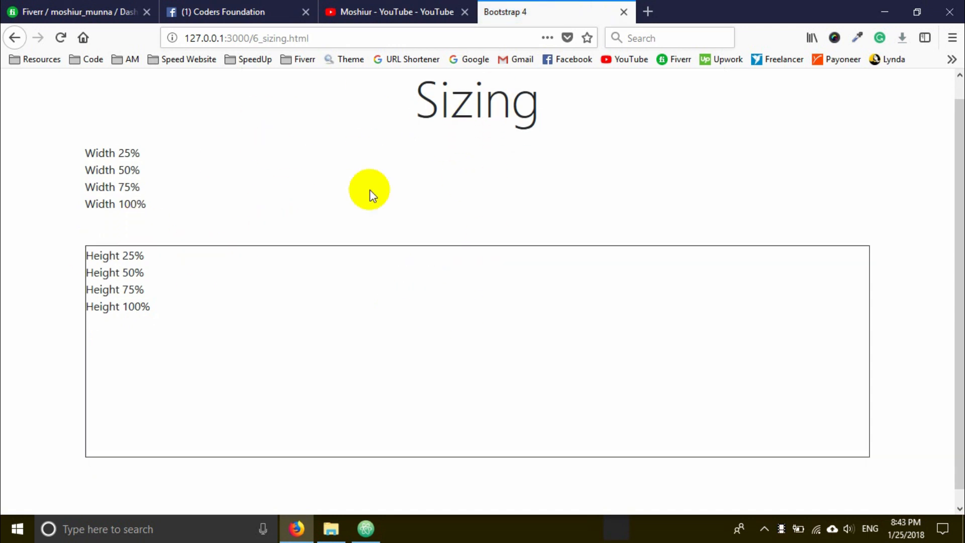
pyautogui.scroll(1, 343, 243)
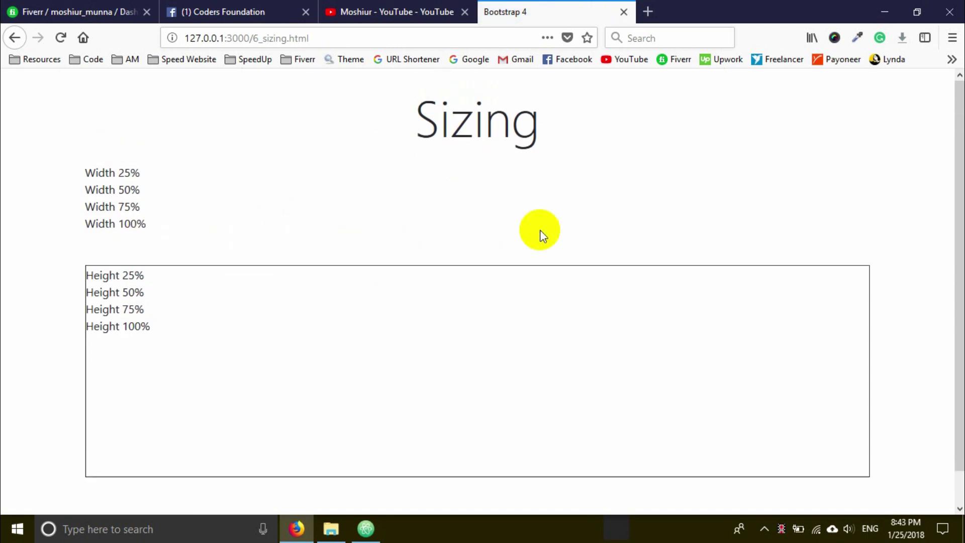
pyautogui.click(916, 11)
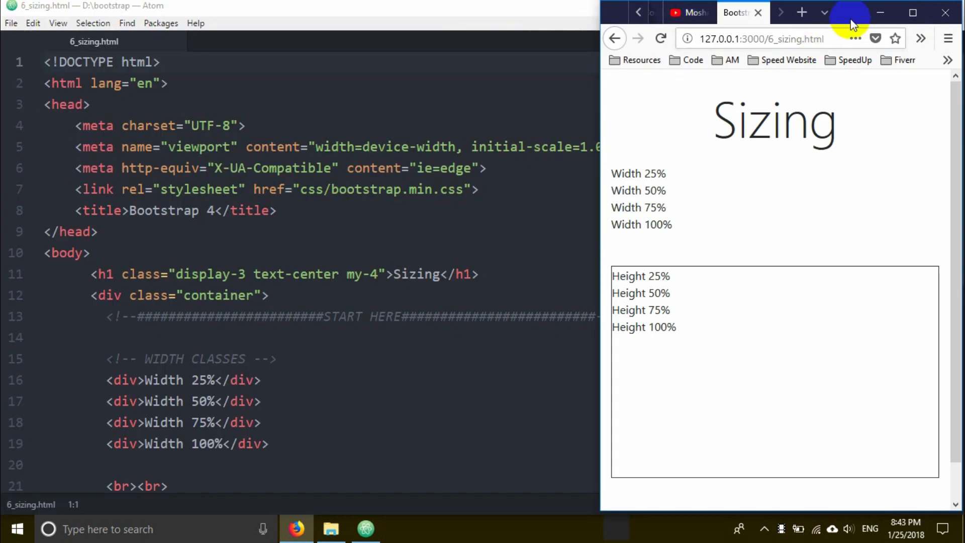
pyautogui.moveTo(840, 10)
pyautogui.mouseDown()
pyautogui.moveTo(925, 28)
pyautogui.moveTo(964, 62)
pyautogui.mouseUp()
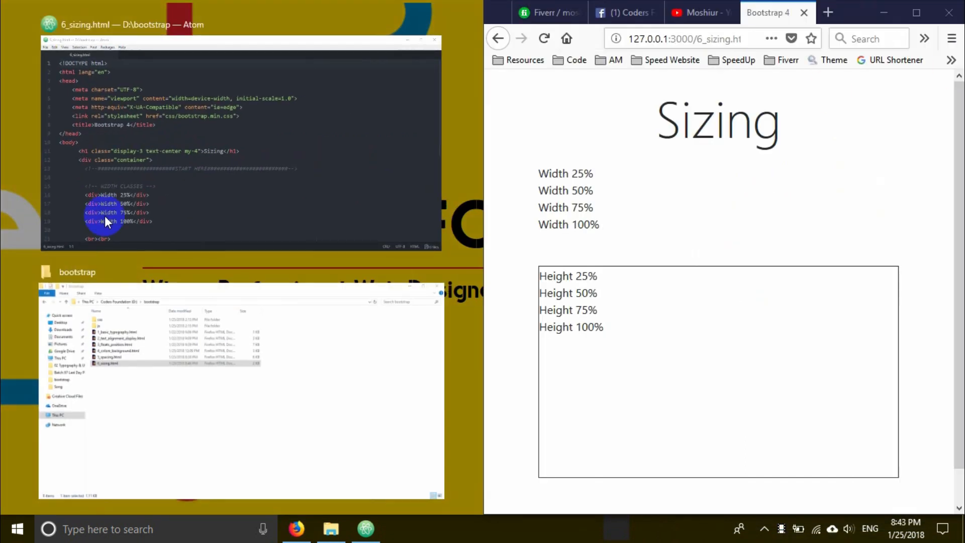
pyautogui.click(126, 137)
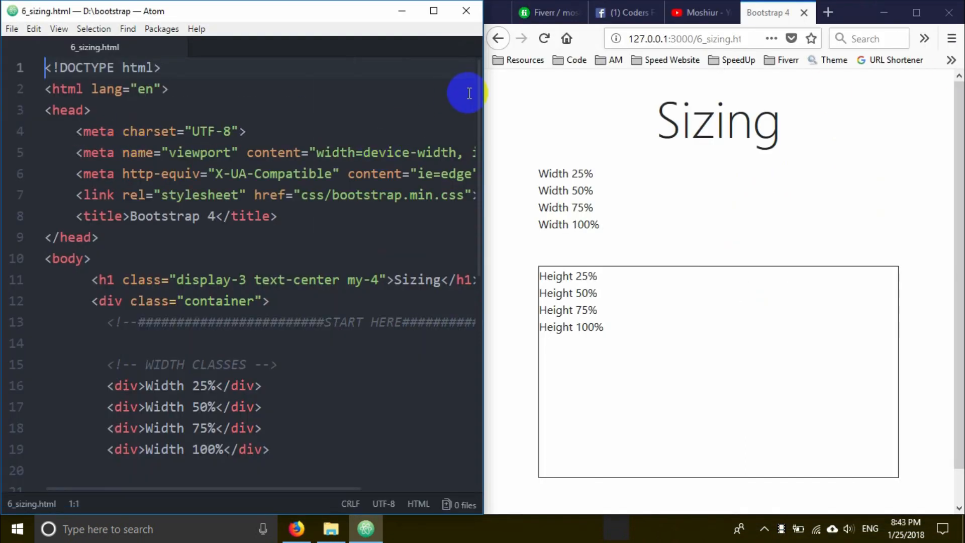
# Step: Resize Atom and Firefox side by side and enable Toggle Soft Wrap in Atom
pyautogui.moveTo(483, 92); pyautogui.dragTo(610, 91)
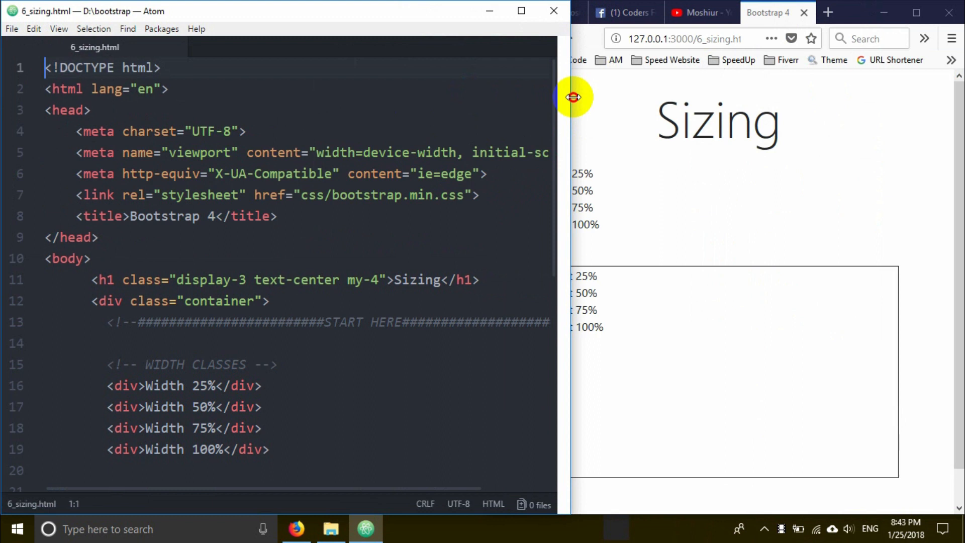
pyautogui.click(677, 157)
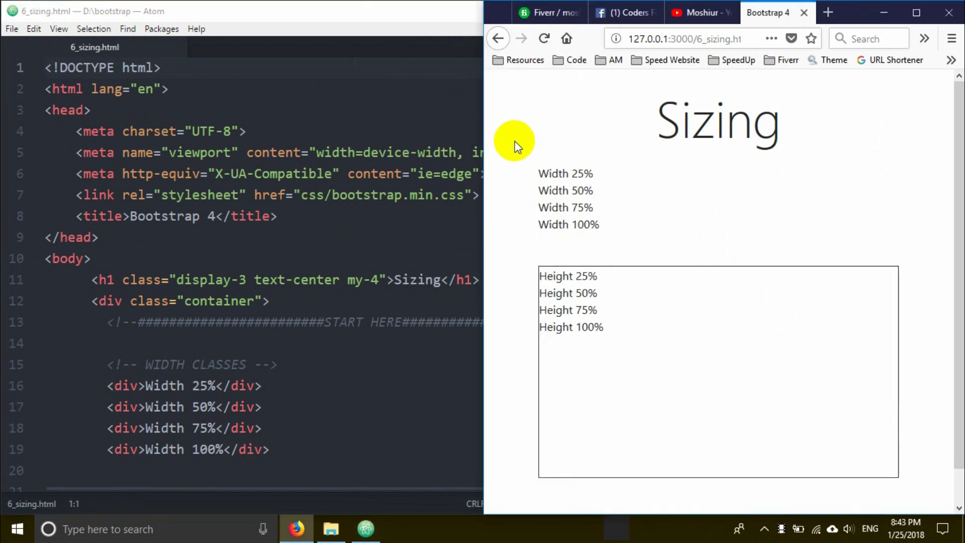
pyautogui.moveTo(484, 128)
pyautogui.mouseDown()
pyautogui.moveTo(647, 126)
pyautogui.moveTo(607, 124)
pyautogui.mouseUp()
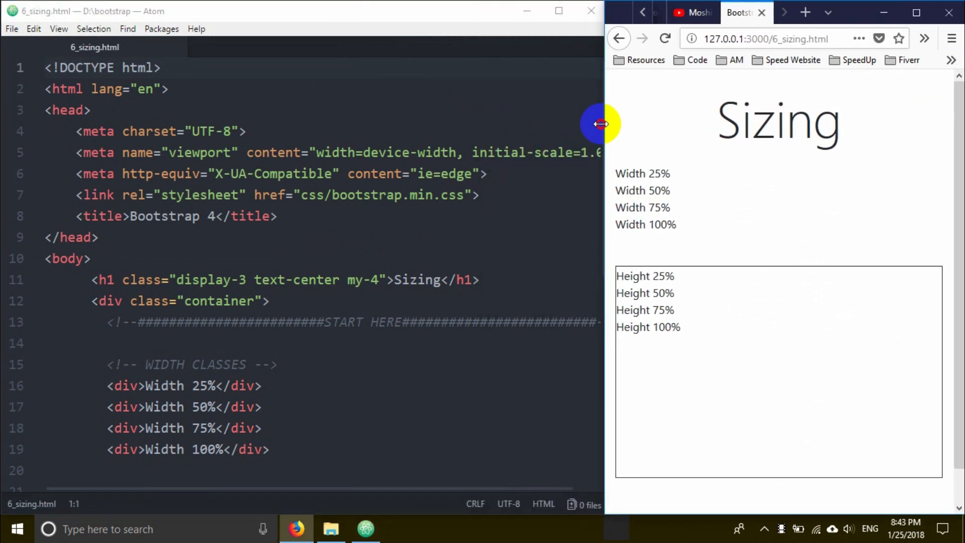
pyautogui.click(319, 255)
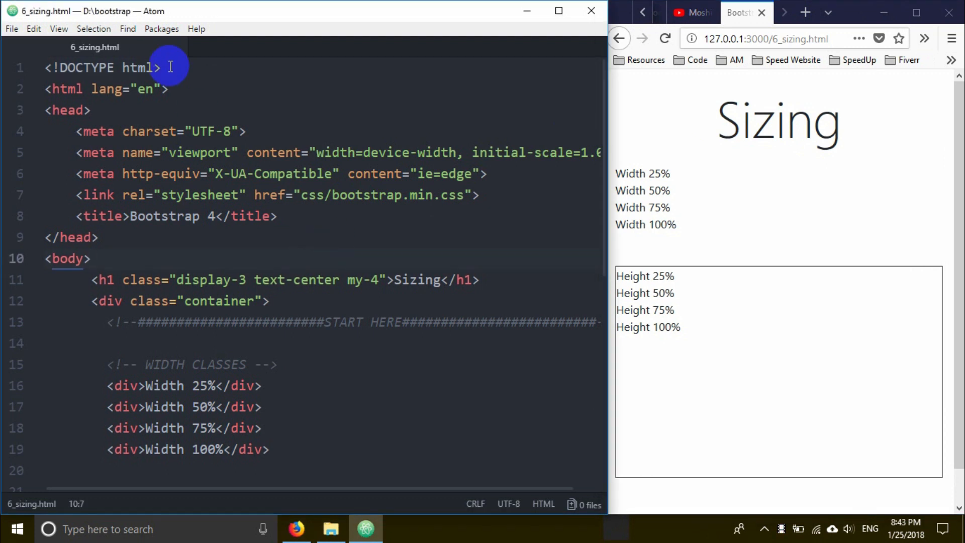
pyautogui.click(61, 28)
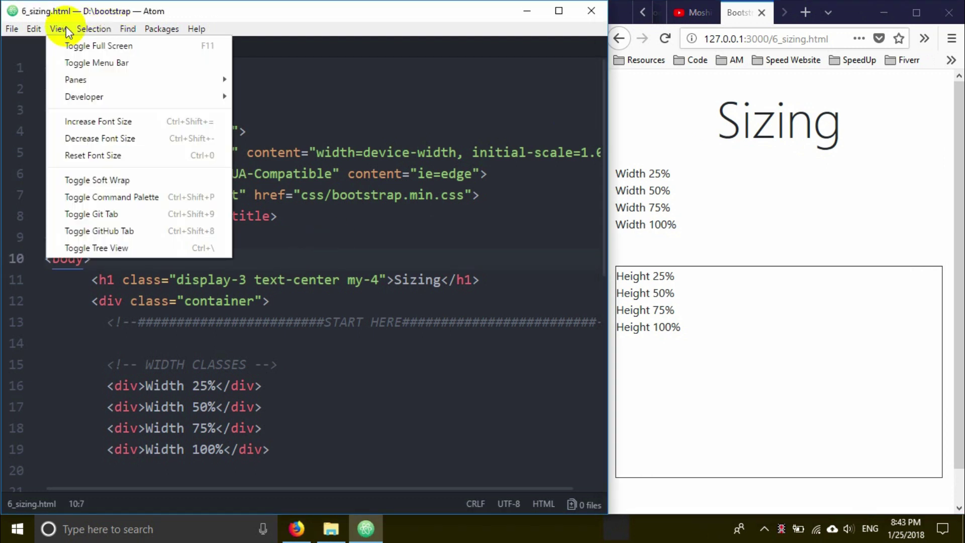
pyautogui.click(85, 177)
pyautogui.scroll(-3, 233, 215)
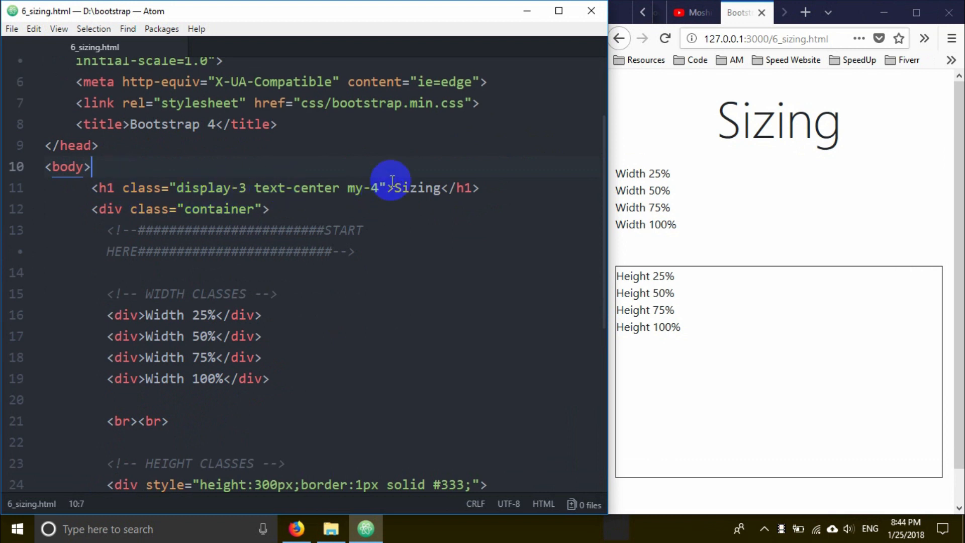
pyautogui.doubleClick(366, 189)
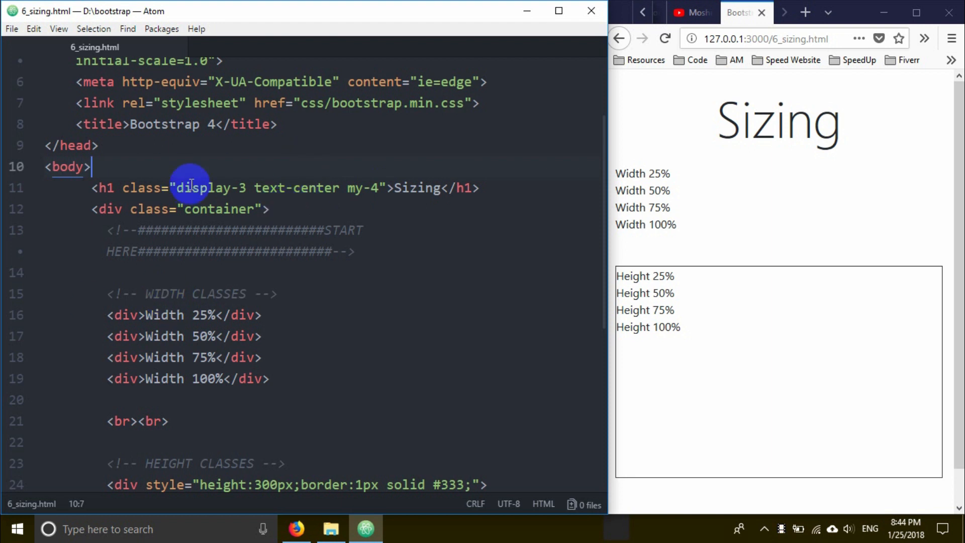
pyautogui.scroll(-1, 266, 210)
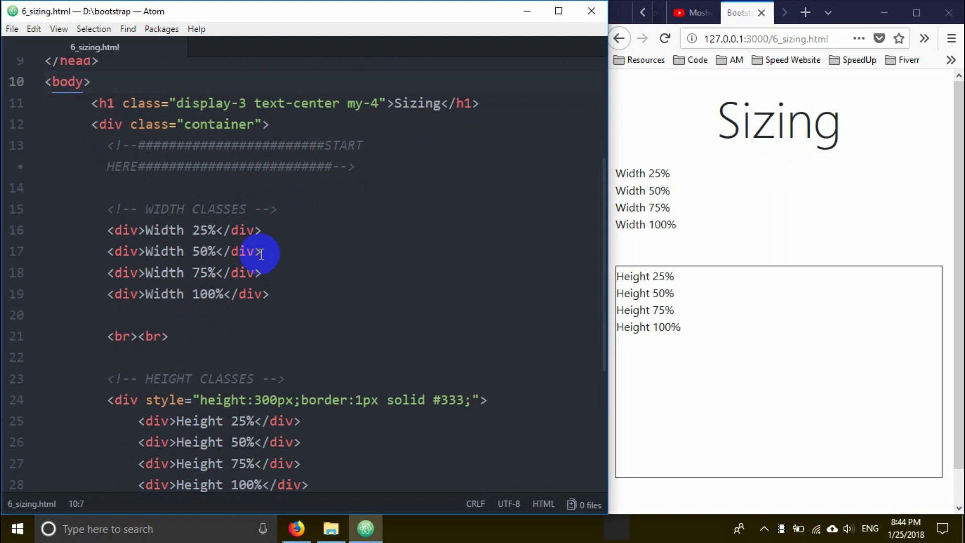
pyautogui.scroll(-1, 261, 250)
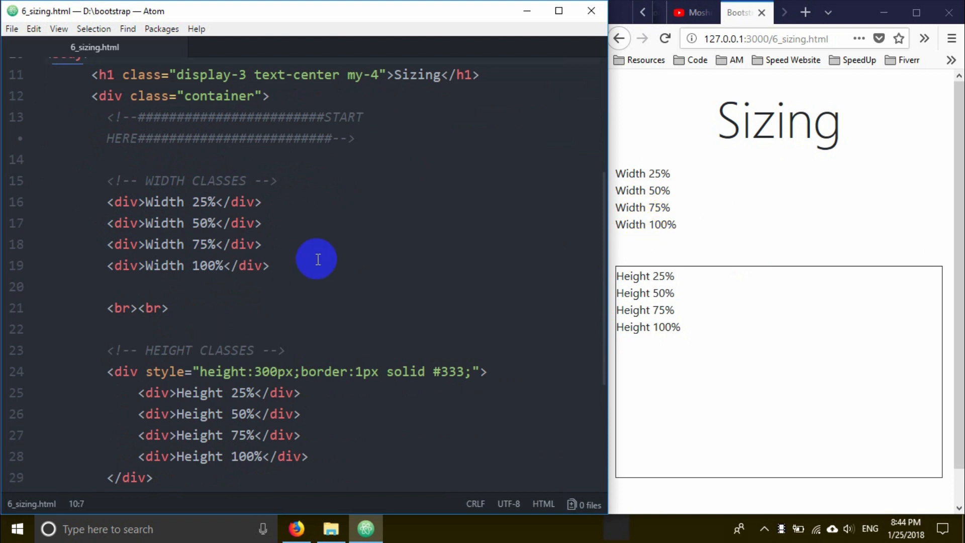
# Step: Give the Width 25% div bg-success and text-white classes and save to preview
pyautogui.click(139, 201)
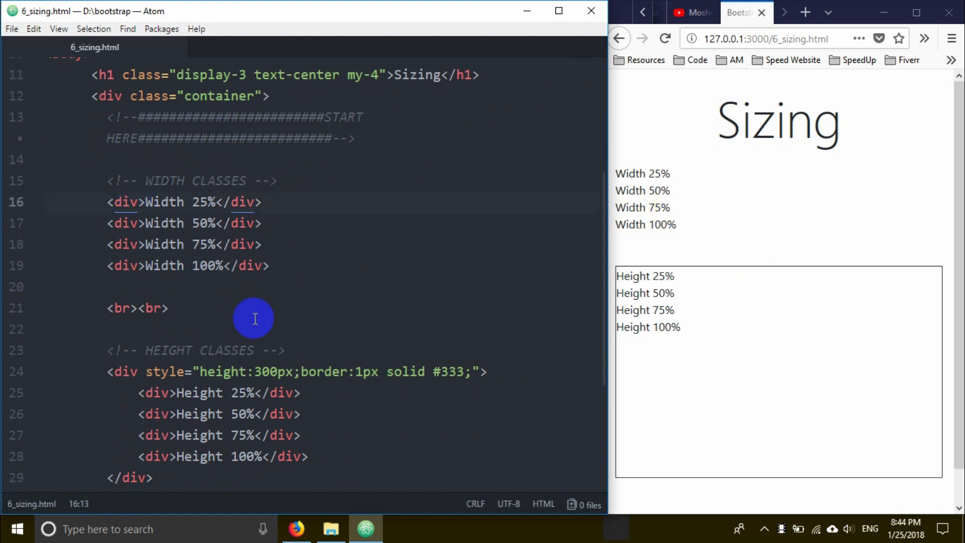
pyautogui.write('class')
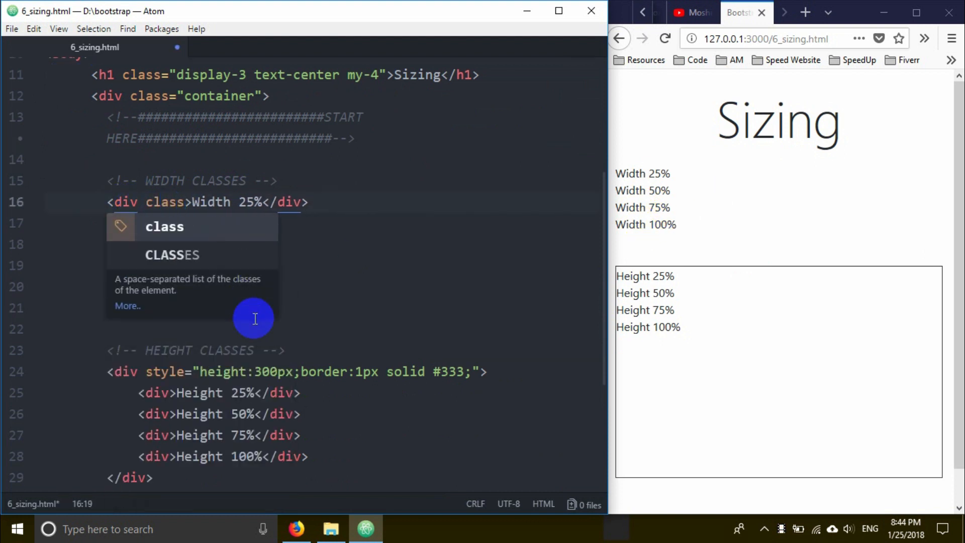
pyautogui.press('Return')
pyautogui.press('Escape')
pyautogui.press('Left')
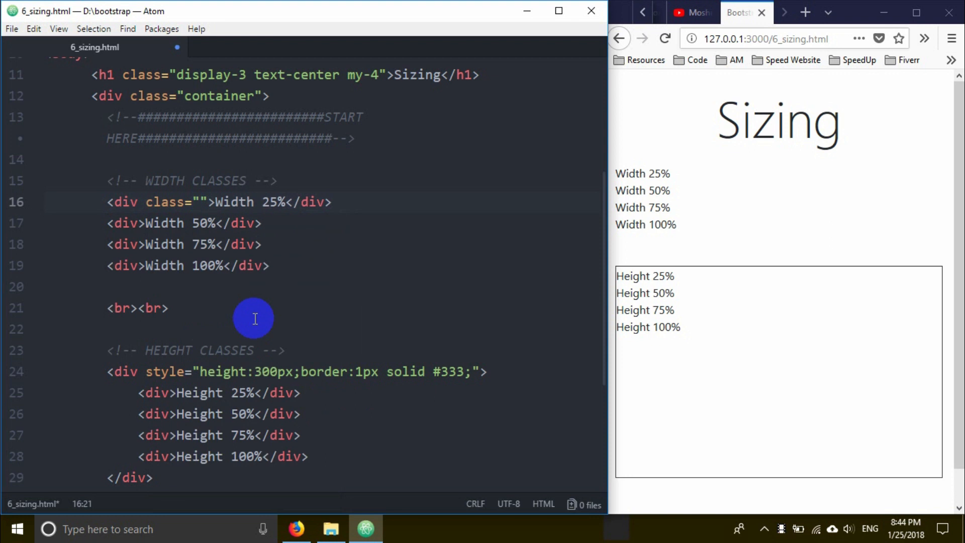
pyautogui.write('bg-s')
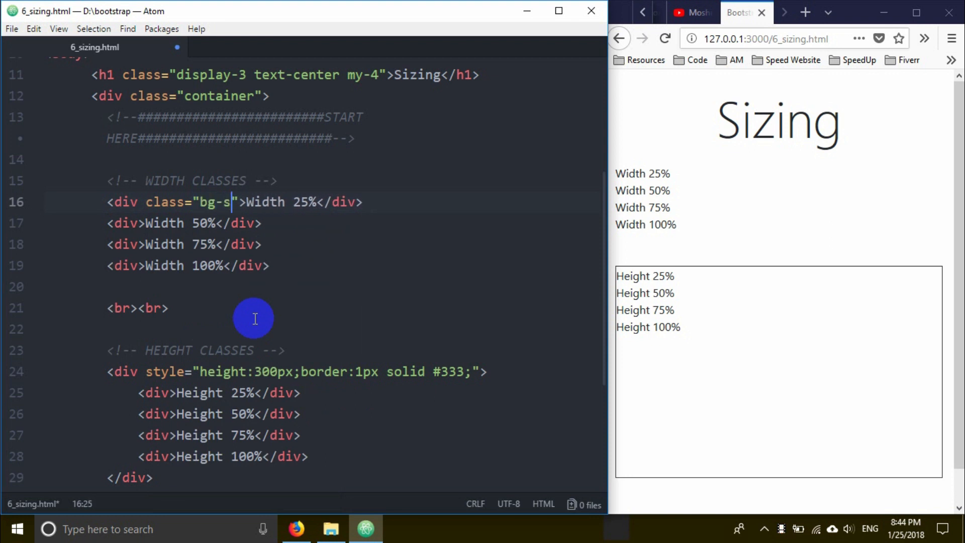
pyautogui.write('uccess')
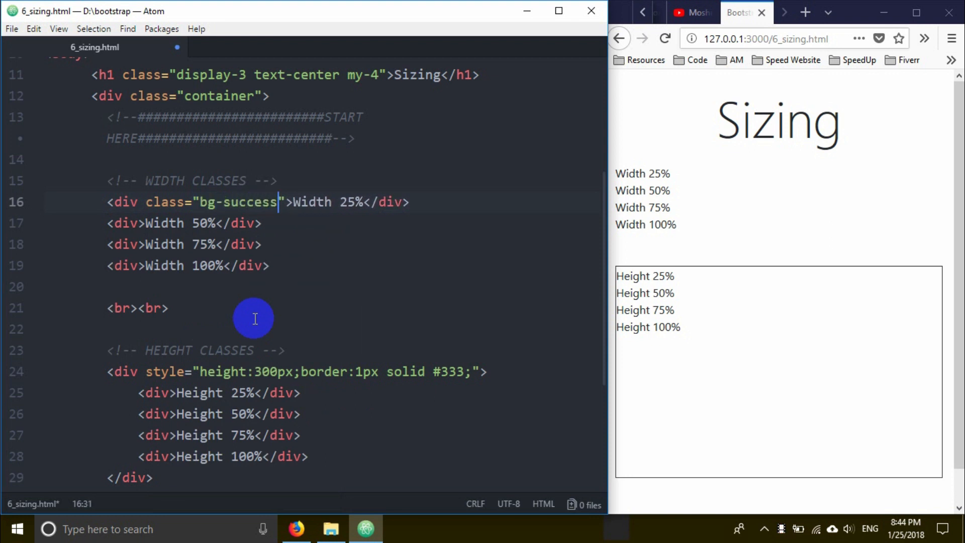
pyautogui.hotkey('ctrl', 's')
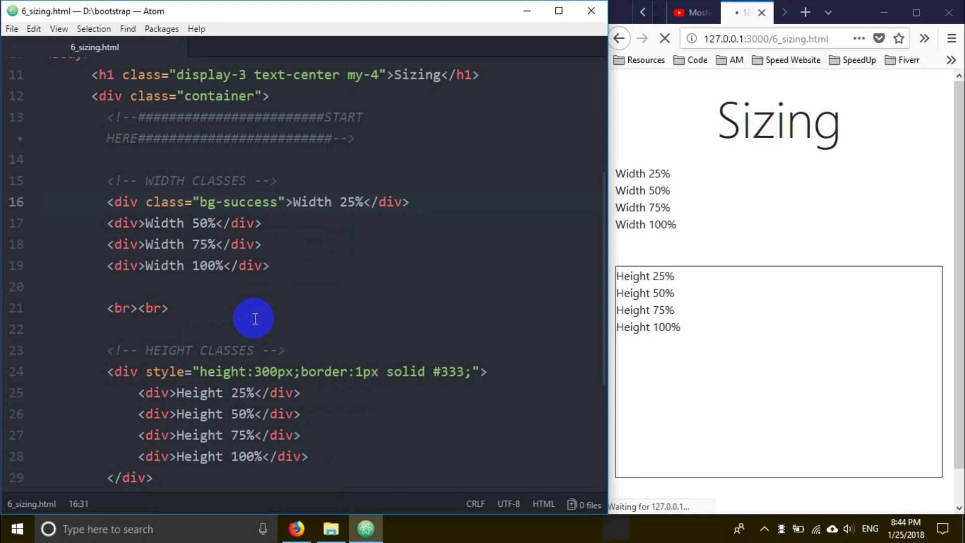
pyautogui.moveTo(670, 174)
pyautogui.mouseDown()
pyautogui.moveTo(647, 173)
pyautogui.moveTo(671, 166)
pyautogui.mouseUp()
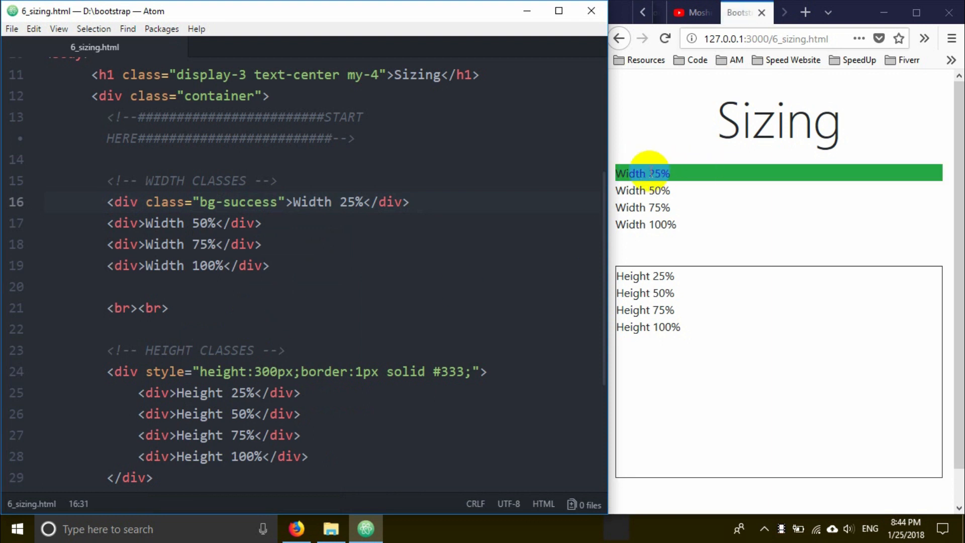
pyautogui.write('tex')
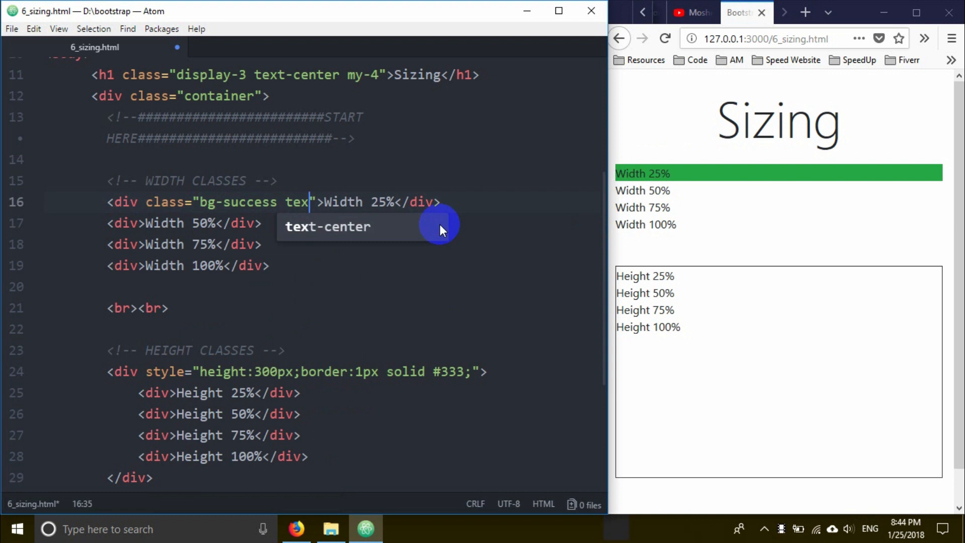
pyautogui.write('t-white')
pyautogui.hotkey('ctrl', 's')
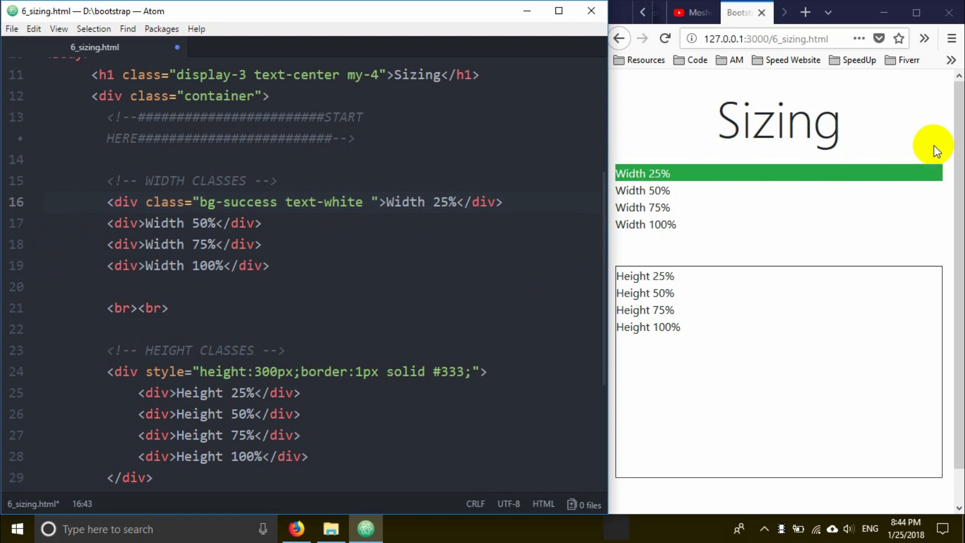
# Step: Add w-25 to the Width 25% div, fixing the mistyped 3, and save for a quarter-width green bar
pyautogui.click(372, 202)
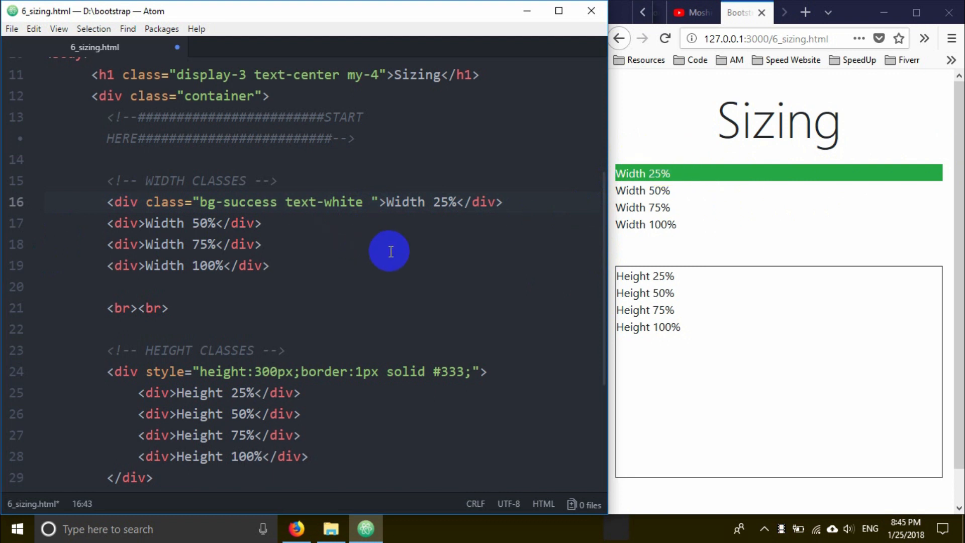
pyautogui.write('w')
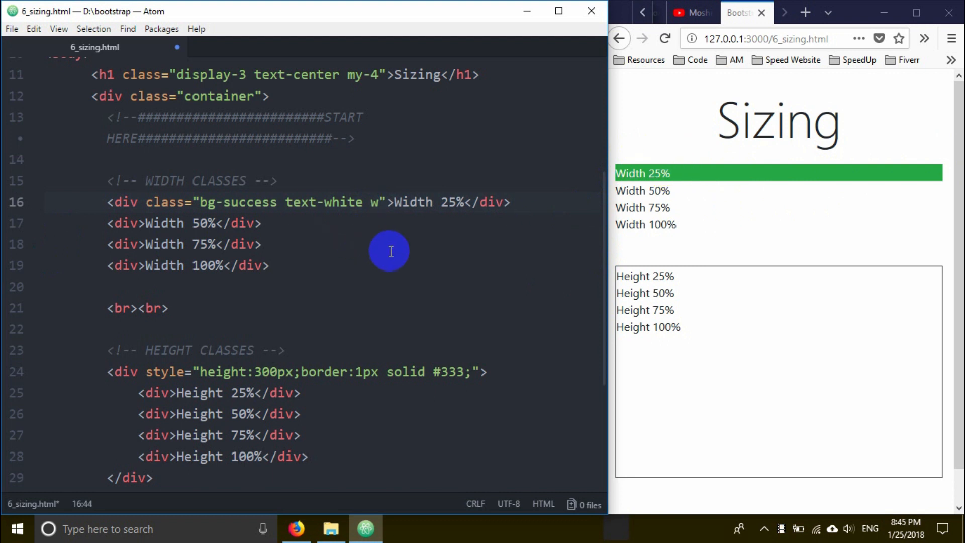
pyautogui.write('-3')
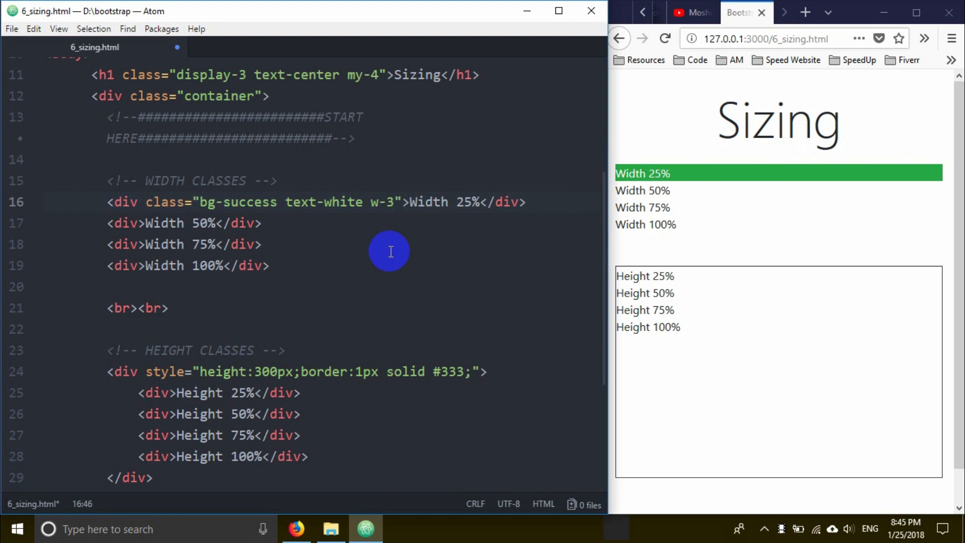
pyautogui.press('BackSpace')
pyautogui.write('25')
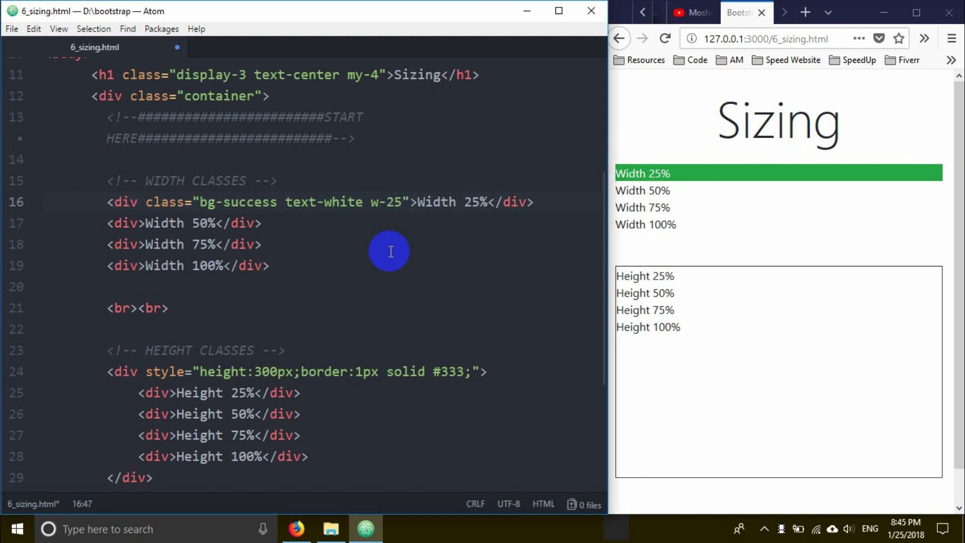
pyautogui.hotkey('ctrl', 's')
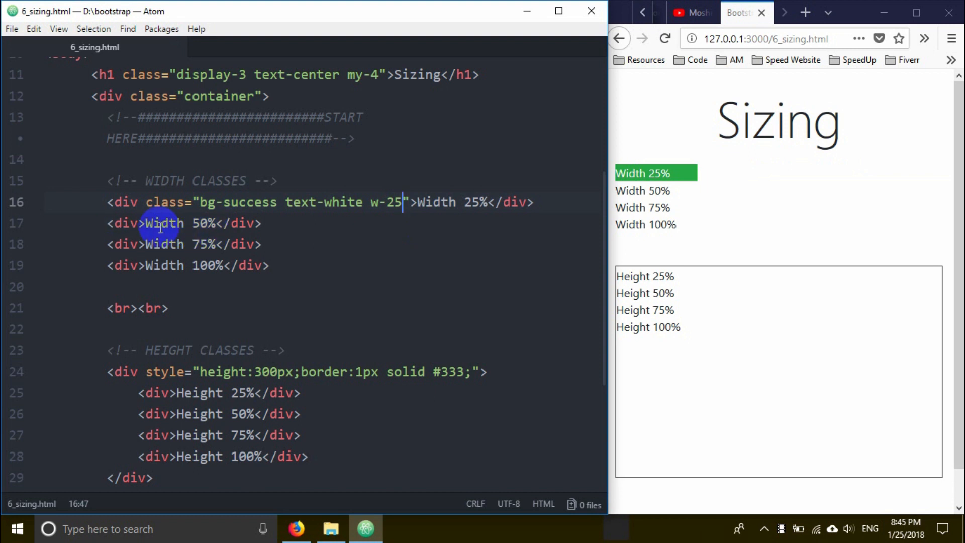
pyautogui.click(143, 230)
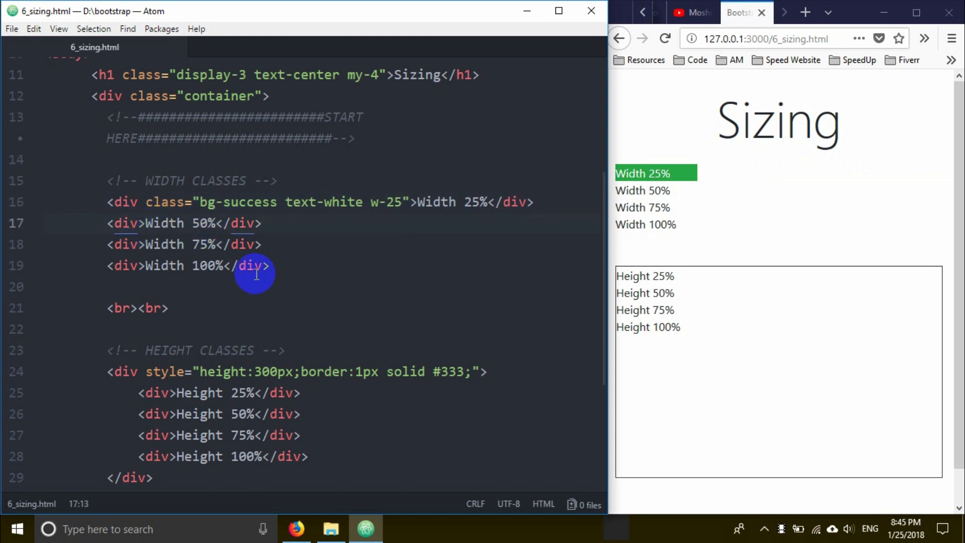
pyautogui.write('class')
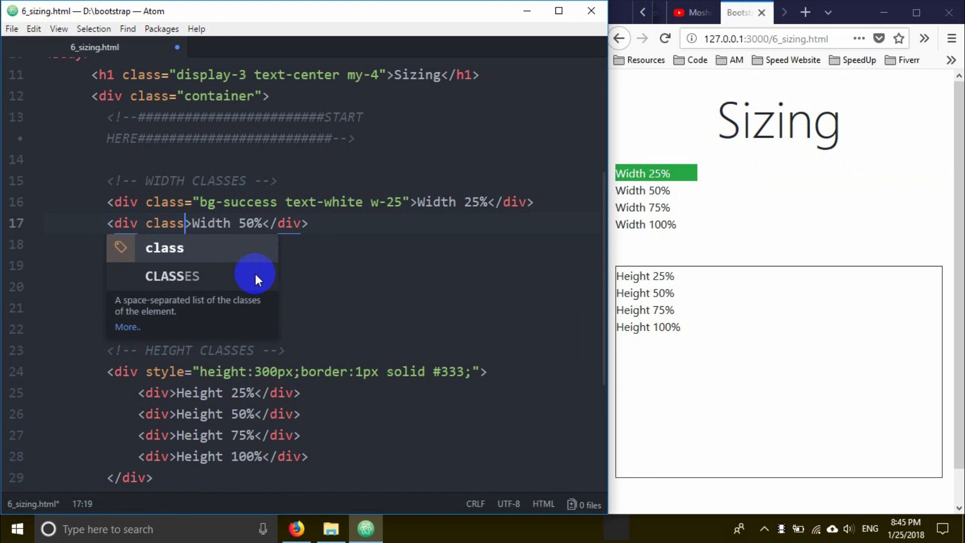
pyautogui.write('="')
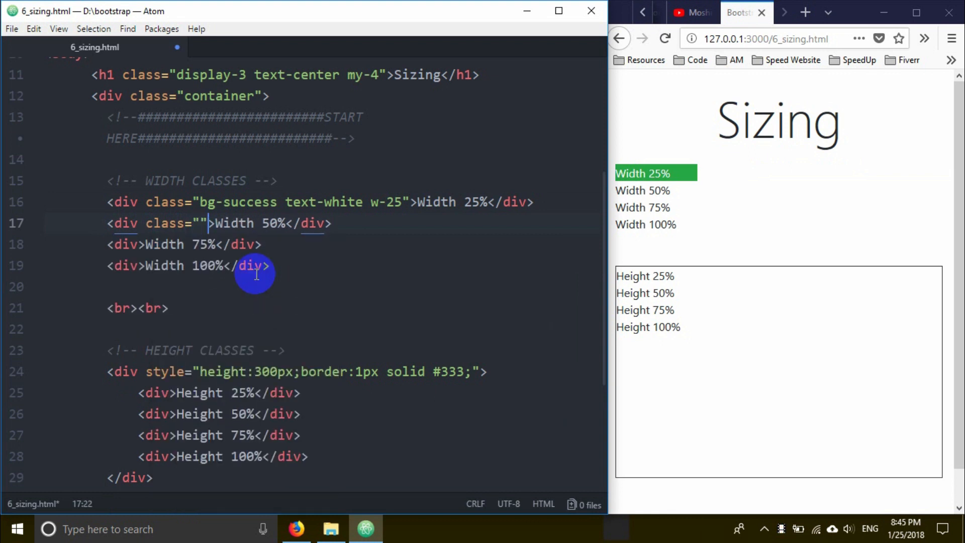
pyautogui.write('bg-')
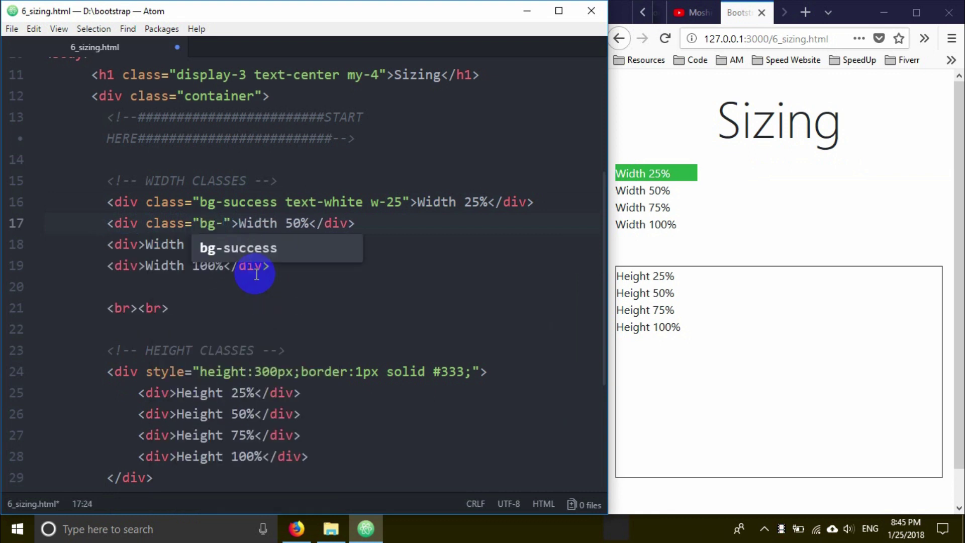
pyautogui.write('i')
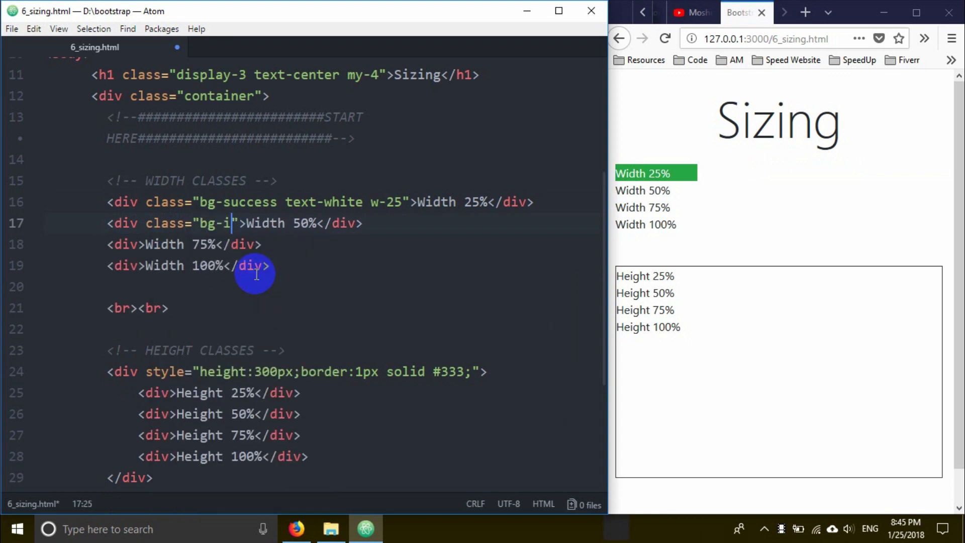
pyautogui.write('nfo')
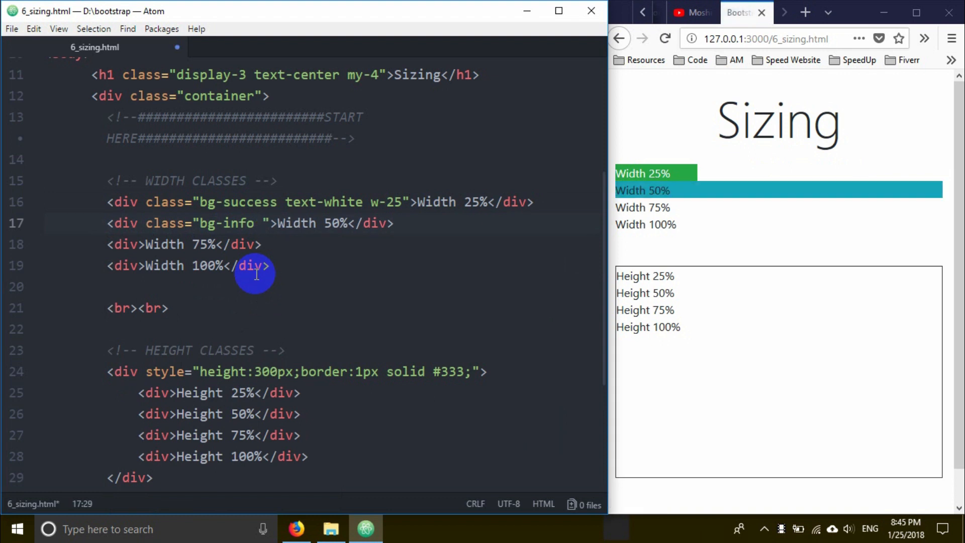
pyautogui.write('w')
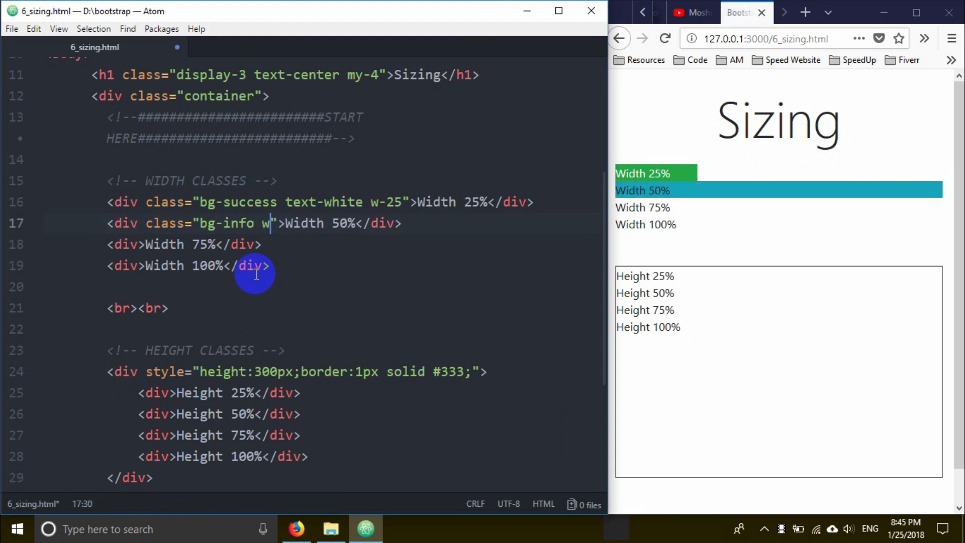
pyautogui.write('-50%')
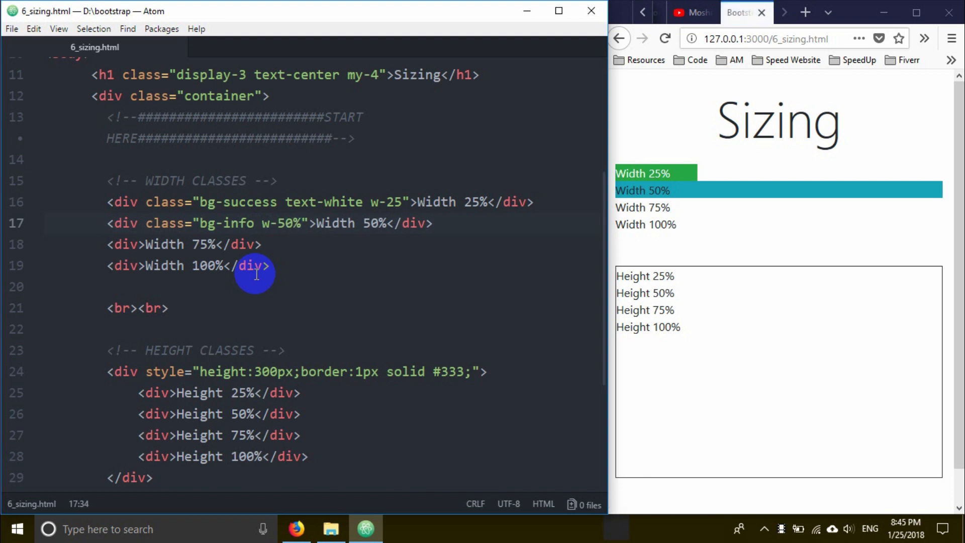
# Step: Finish class="bg-info w-50" on the Width 50% div, removing the stray %, and save
pyautogui.press('BackSpace')
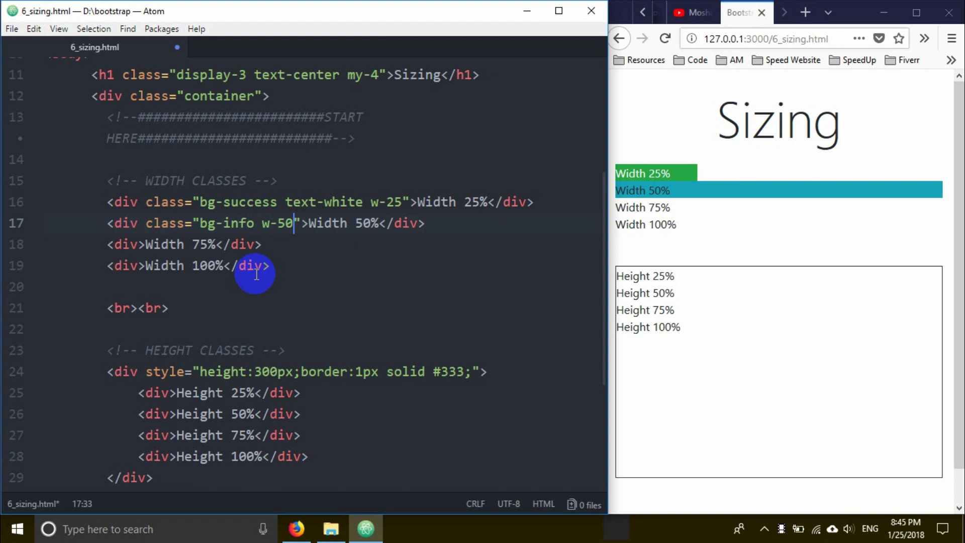
pyautogui.hotkey('ctrl', 's')
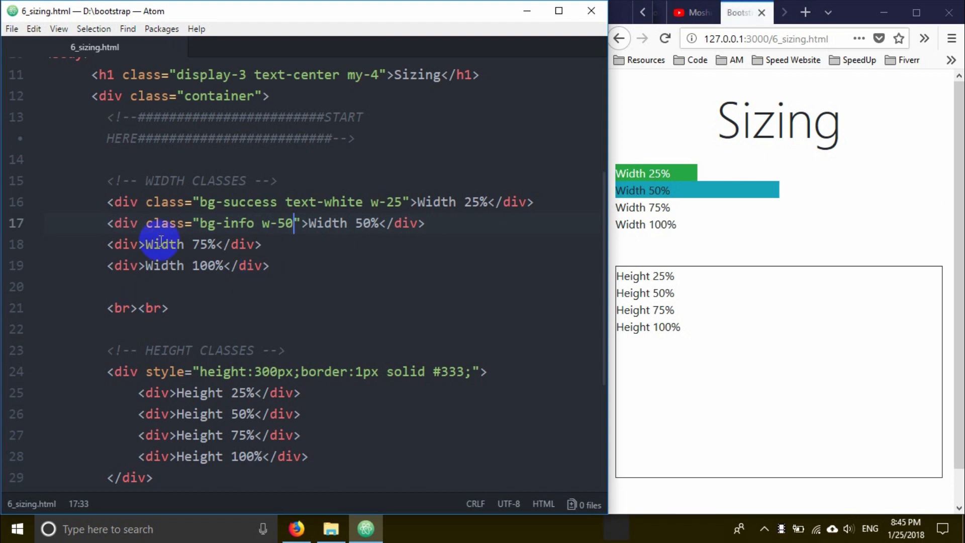
# Step: Add class="bg-warning w-75" to the Width 75% div and save for a yellow bar
pyautogui.click(139, 244)
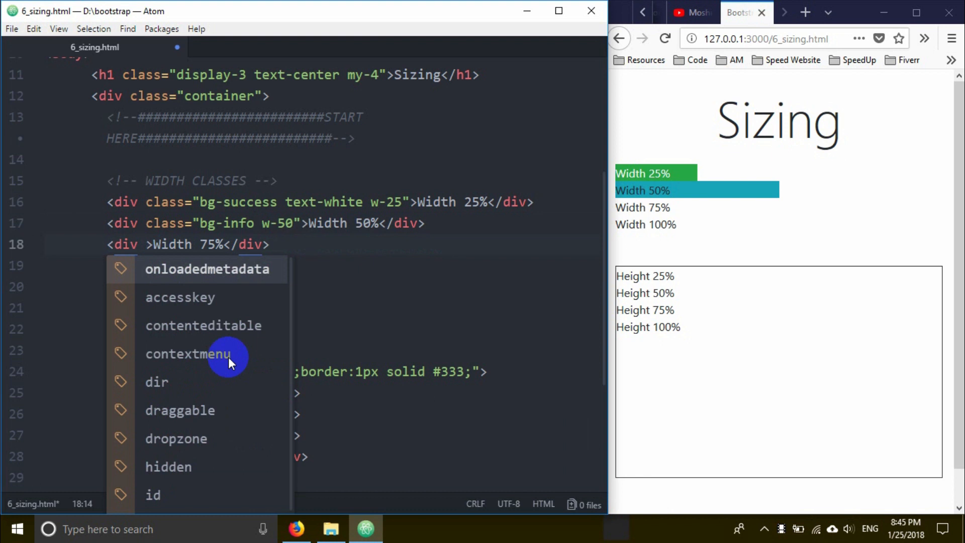
pyautogui.write('class="')
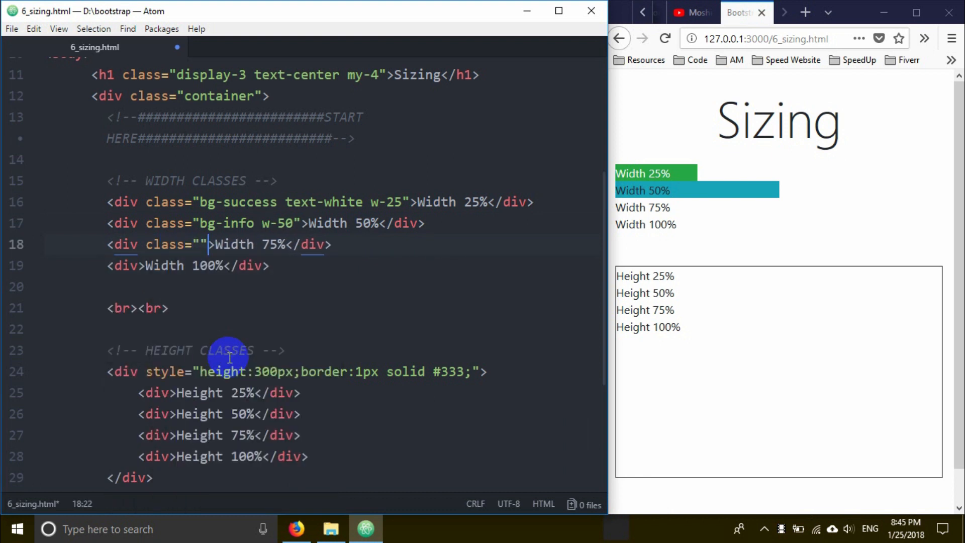
pyautogui.write('bg-')
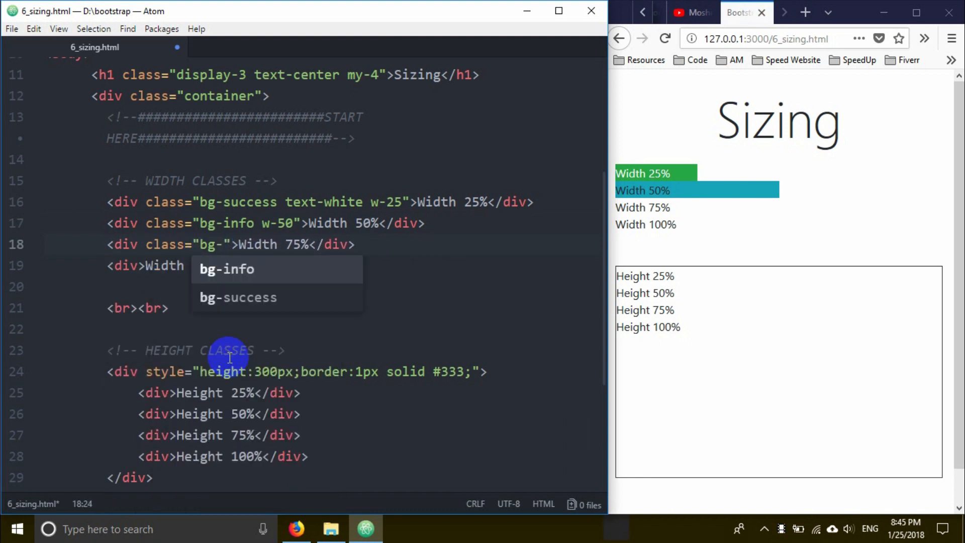
pyautogui.write('warni')
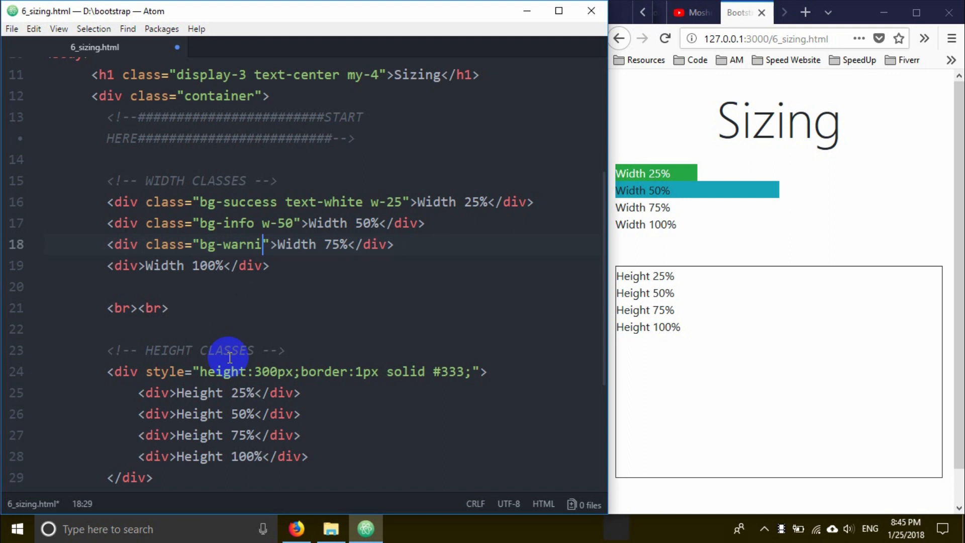
pyautogui.write('ng')
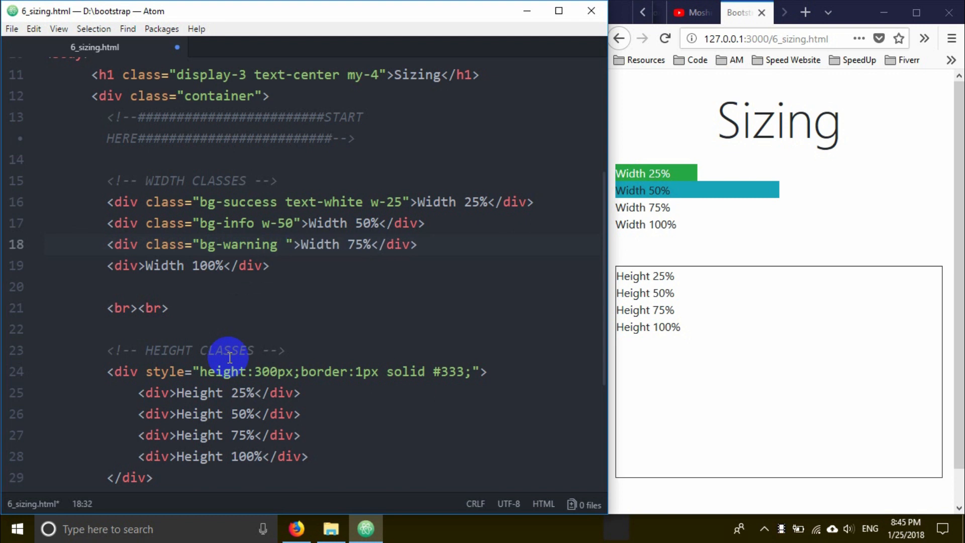
pyautogui.write(' w-')
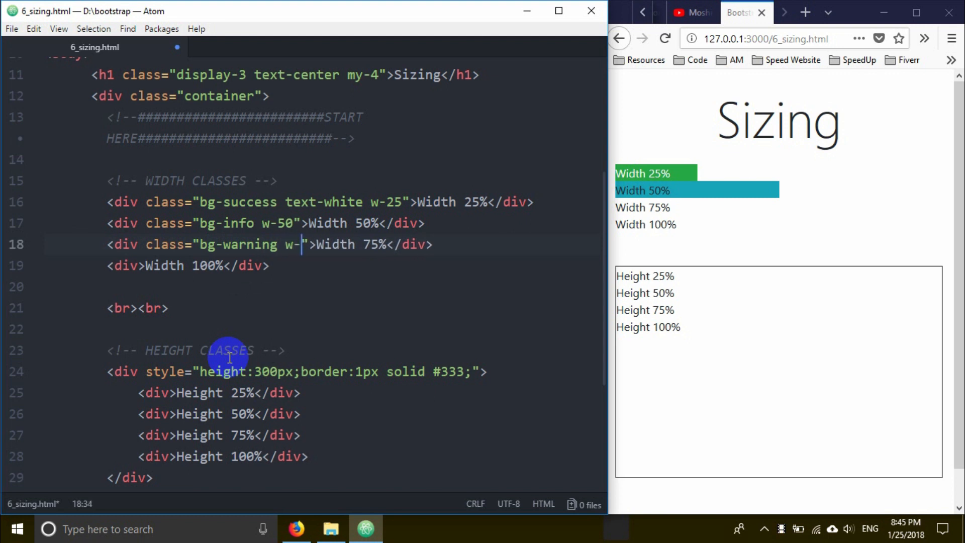
pyautogui.write('75')
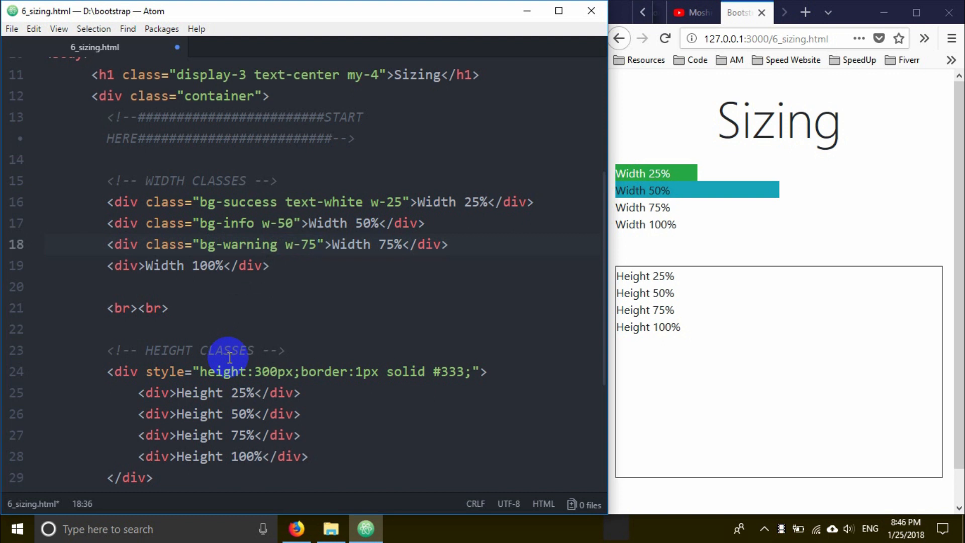
pyautogui.hotkey('ctrl', 's')
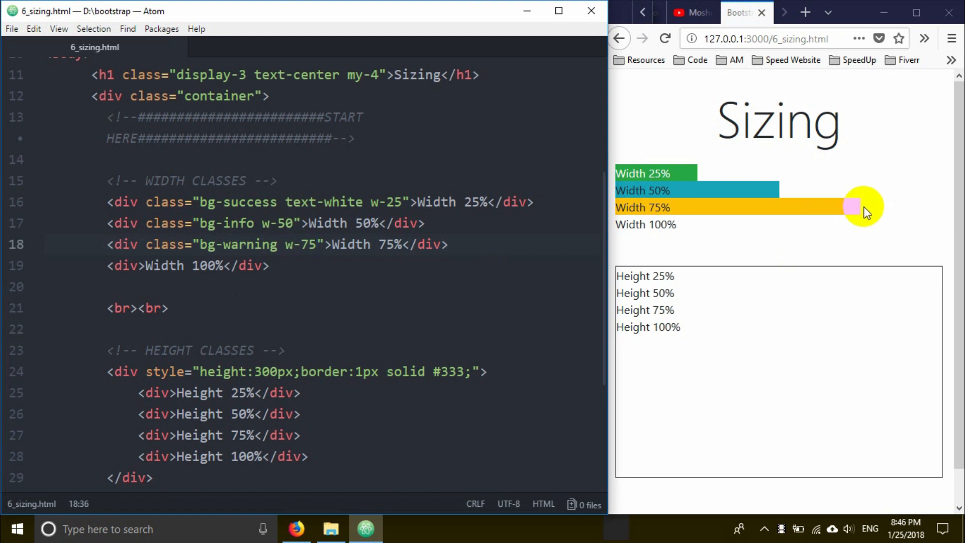
# Step: Add class="bg-danger w-100" to the Width 100% div and save for a full-width red bar
pyautogui.click(145, 266)
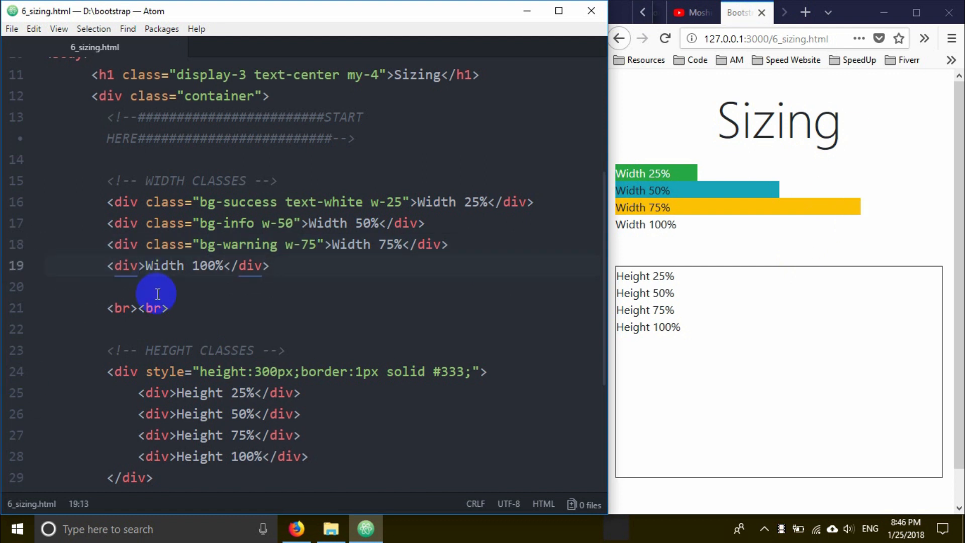
pyautogui.write('class')
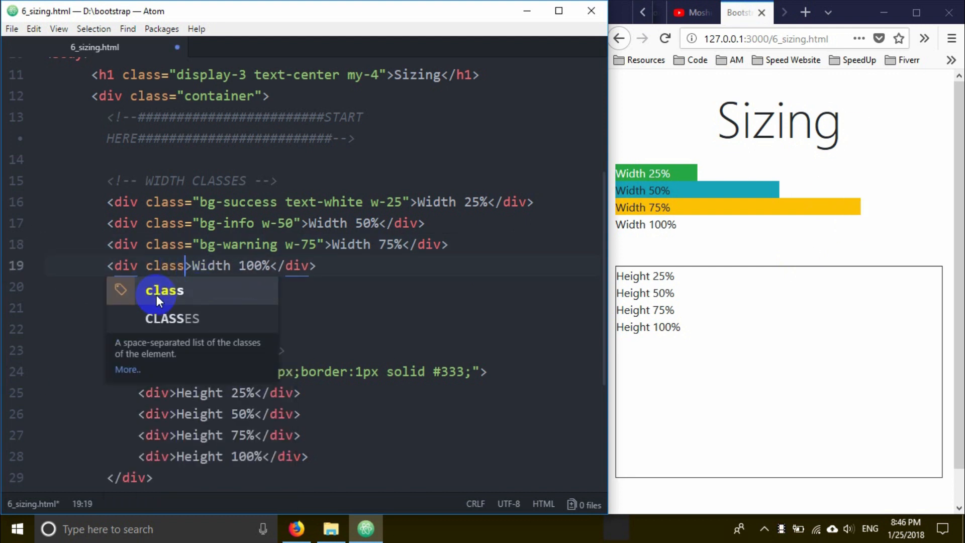
pyautogui.write('="')
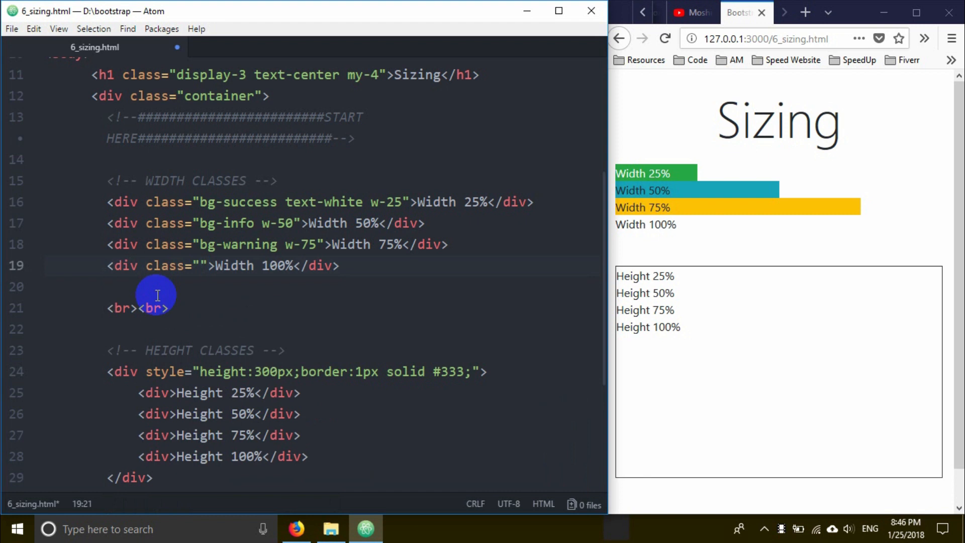
pyautogui.write('bg-')
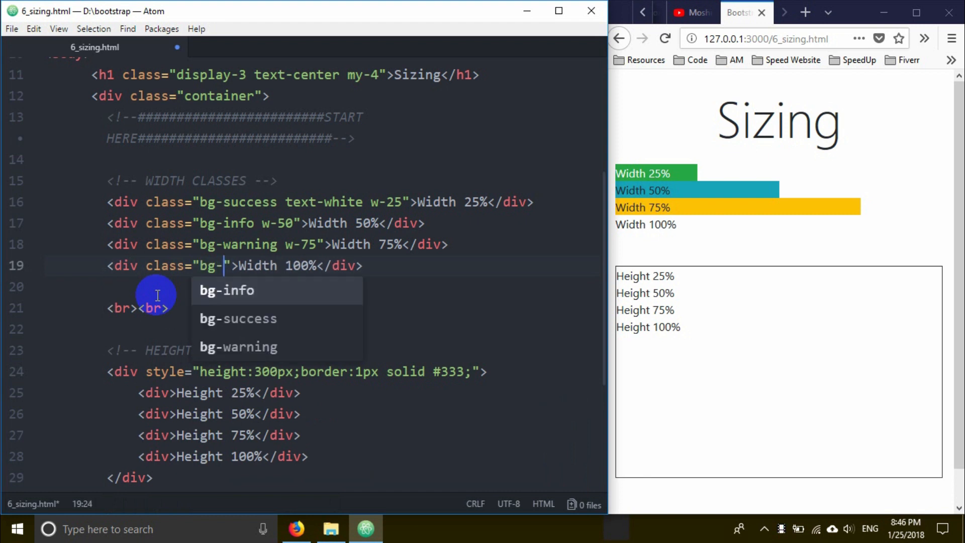
pyautogui.write('danger ')
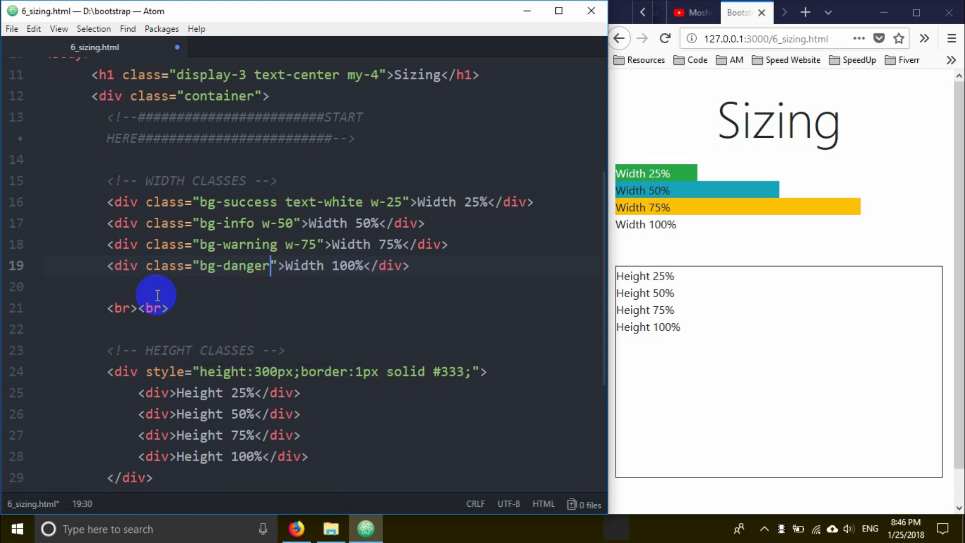
pyautogui.write('w')
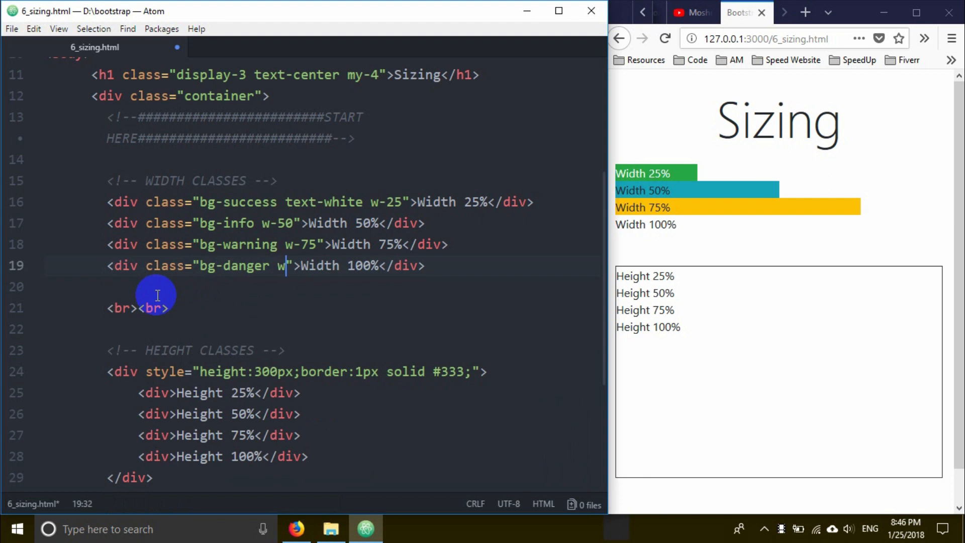
pyautogui.write('-100')
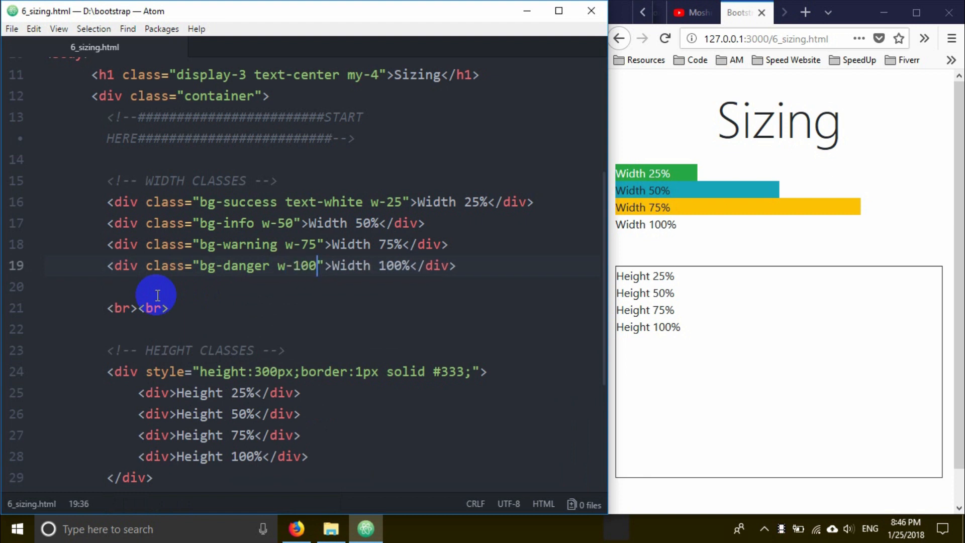
pyautogui.hotkey('ctrl', 's')
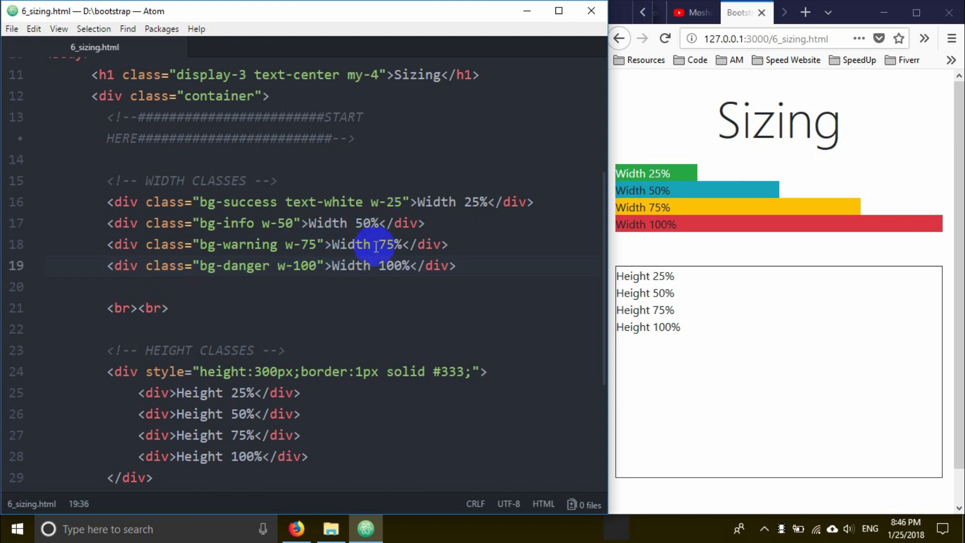
# Step: Delete text-white w-25 from line 16 and w-50/w-75/w-100 from lines 17–19 with multiple cursors
pyautogui.click(363, 202)
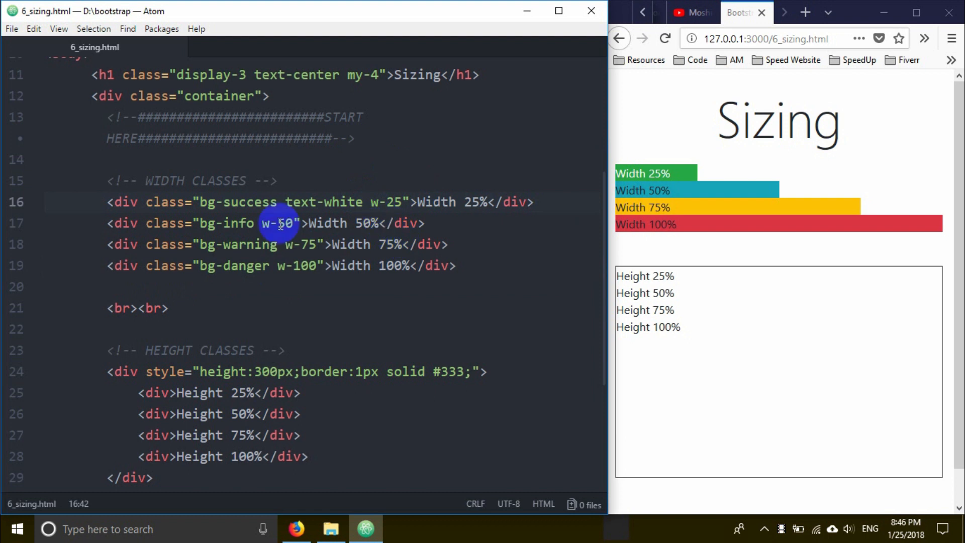
pyautogui.moveTo(403, 201); pyautogui.dragTo(285, 202)
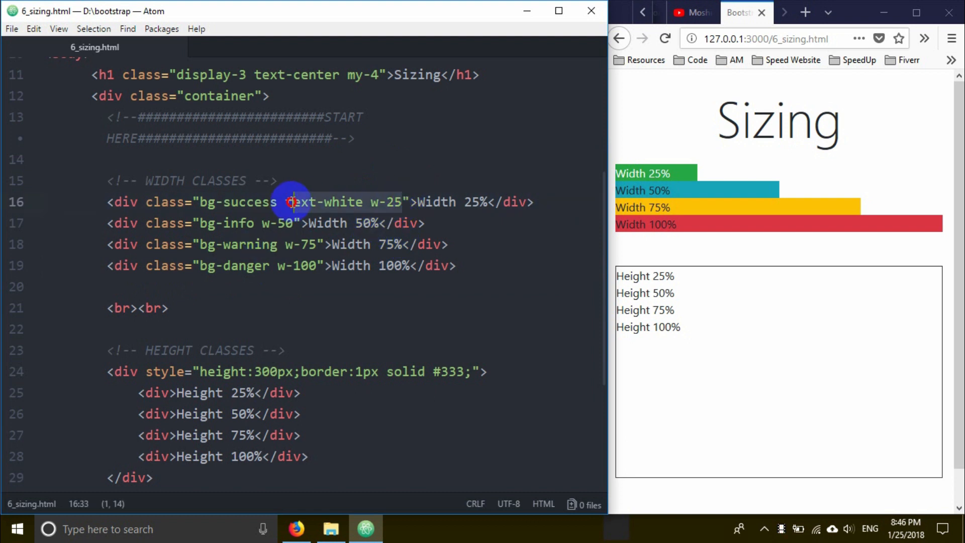
pyautogui.press('BackSpace')
pyautogui.press('BackSpace')
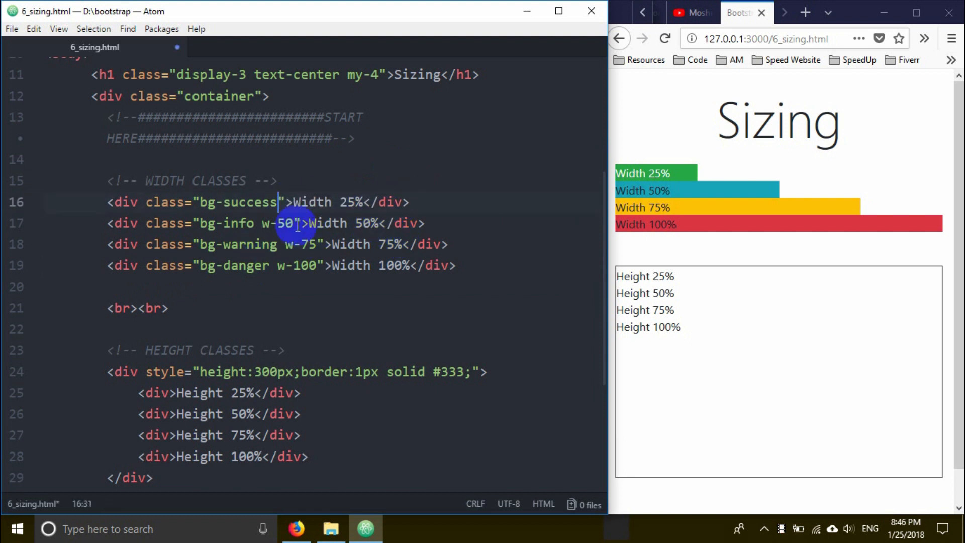
pyautogui.click(302, 224)
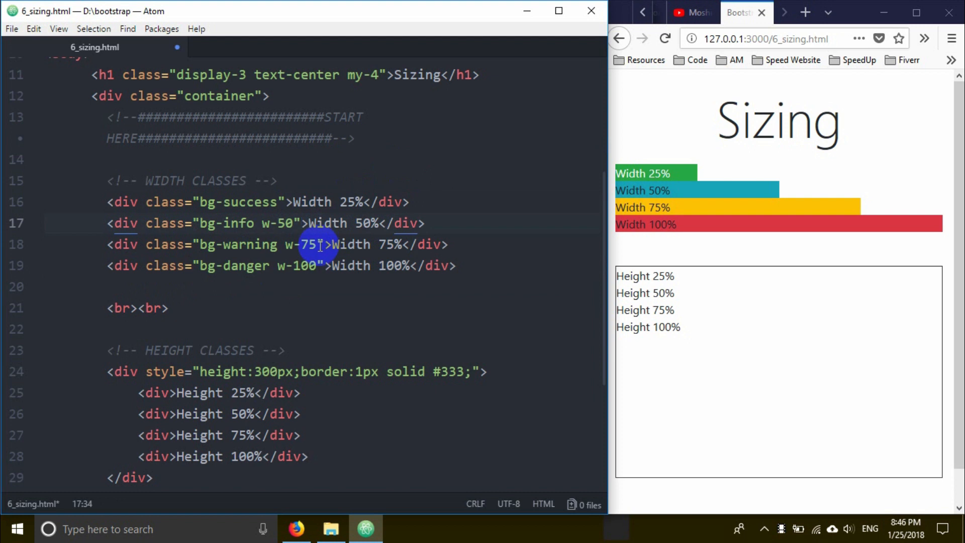
pyautogui.keyDown('ctrl'); pyautogui.click(317, 245); pyautogui.keyUp('ctrl')
pyautogui.keyDown('ctrl'); pyautogui.click(317, 266); pyautogui.keyUp('ctrl')
pyautogui.press('BackSpace')
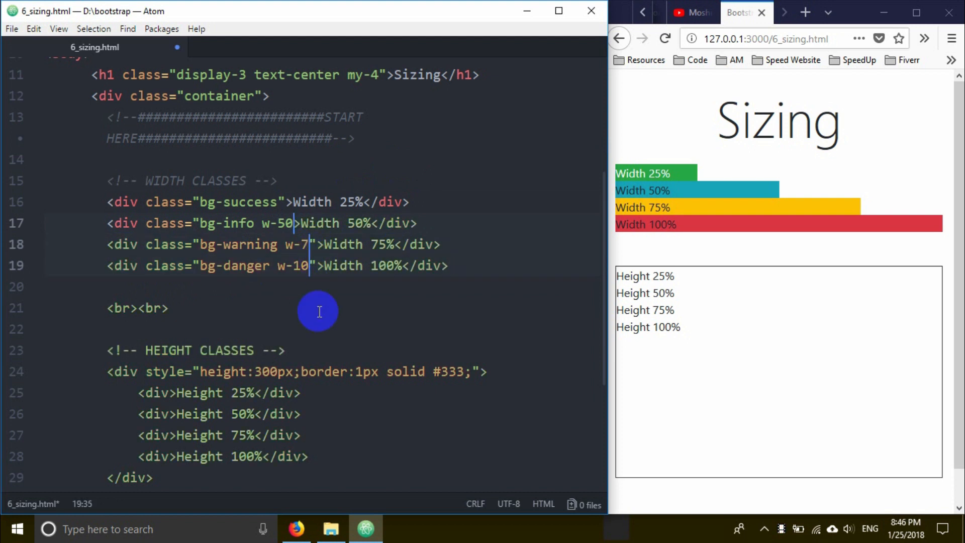
pyautogui.press('BackSpace')
pyautogui.press('BackSpace')
pyautogui.press('BackSpace')
pyautogui.press('BackSpace')
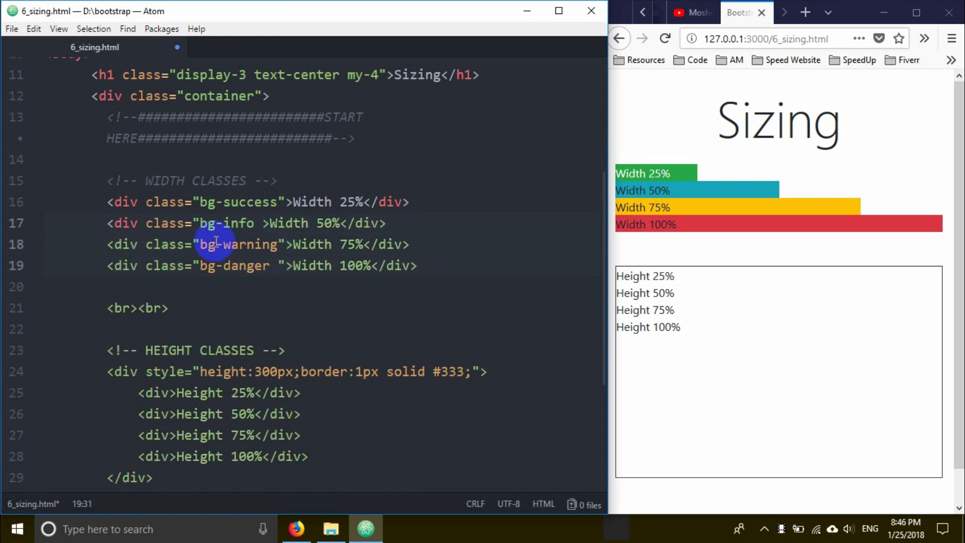
# Step: Clean up the leftover spaces before the closing quotes and save so all bars span full width
pyautogui.click(263, 223)
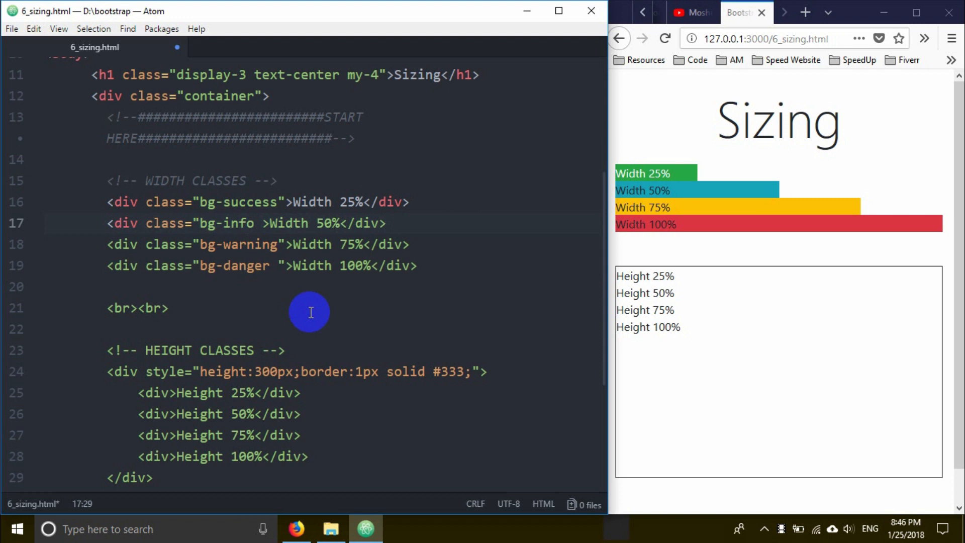
pyautogui.press('BackSpace')
pyautogui.write('"')
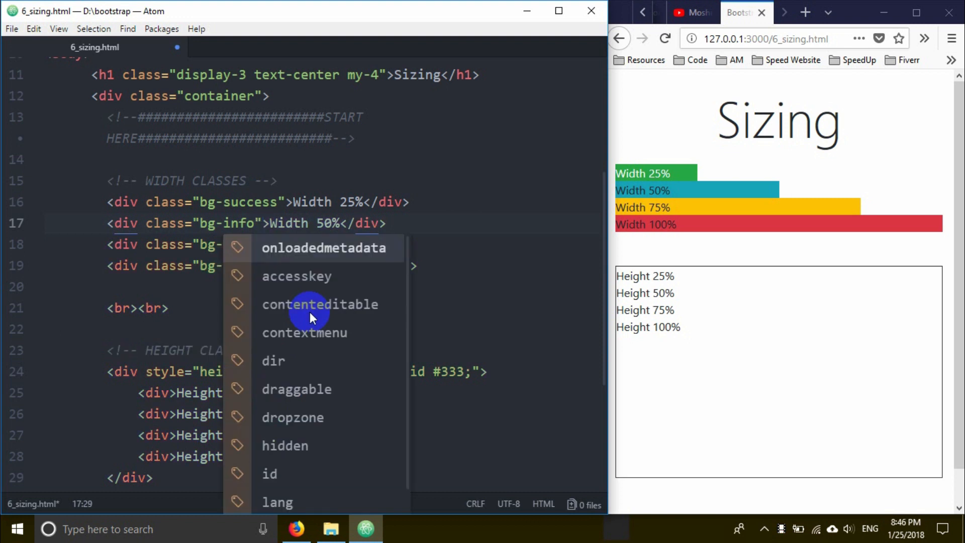
pyautogui.click(162, 245)
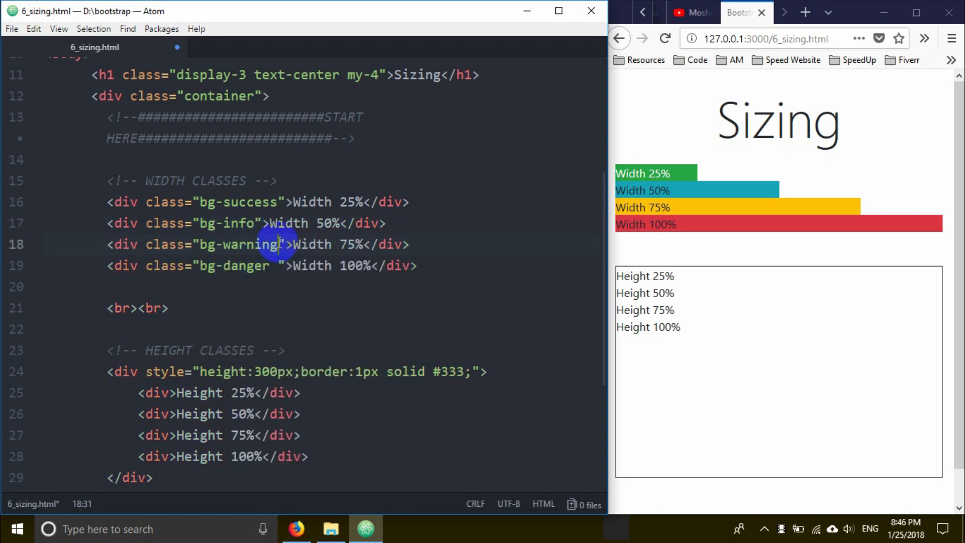
pyautogui.click(271, 266)
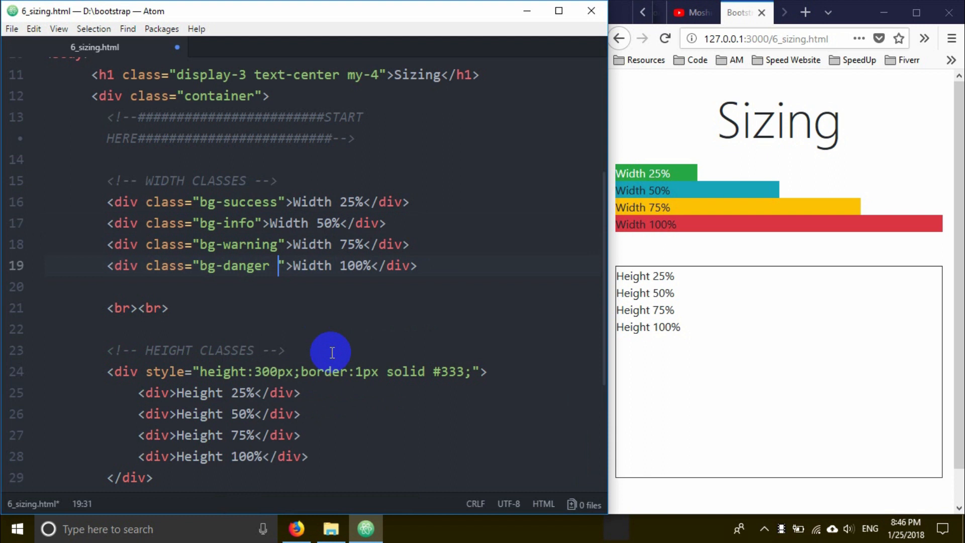
pyautogui.press('BackSpace')
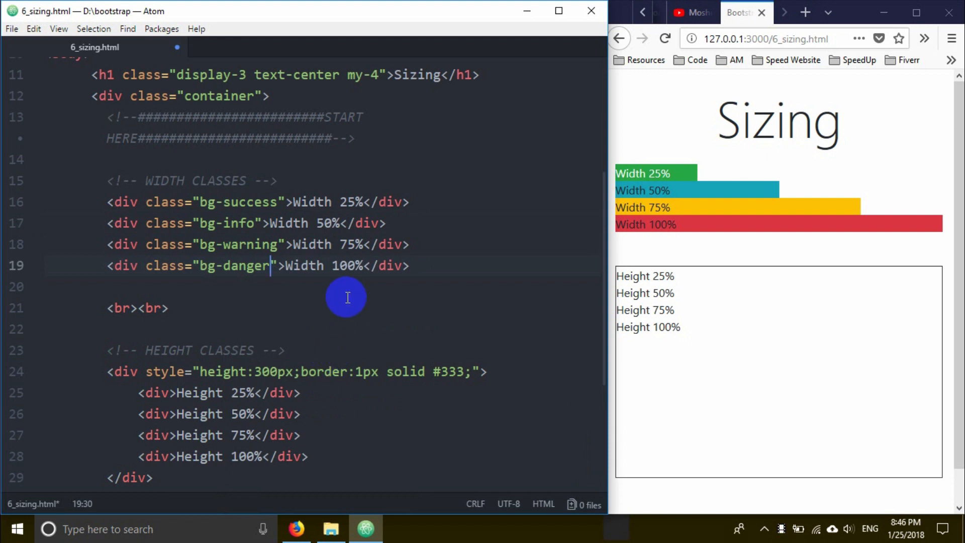
pyautogui.hotkey('ctrl', 's')
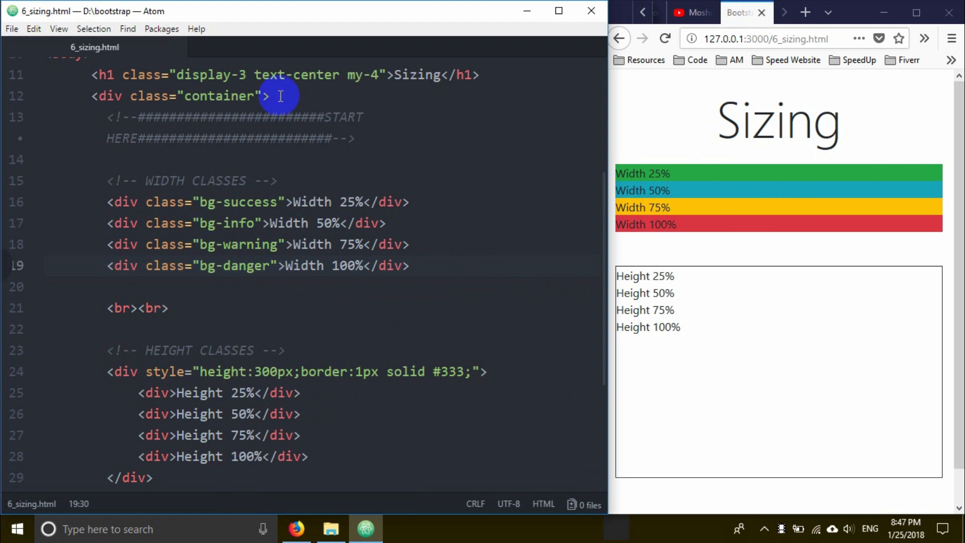
# Step: Add w-25 after every colour class on lines 16–19 with multi-cursors, save and check the preview
pyautogui.click(279, 201)
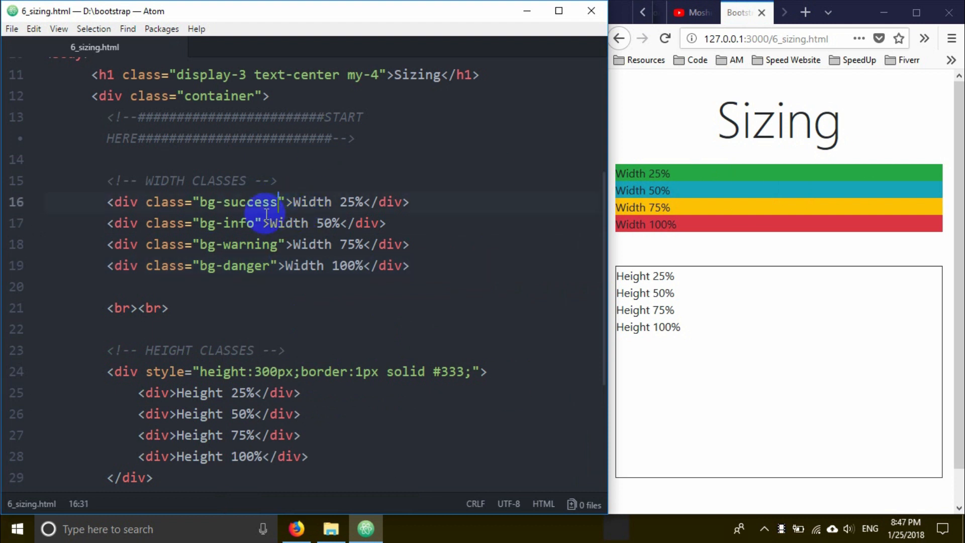
pyautogui.click(271, 268)
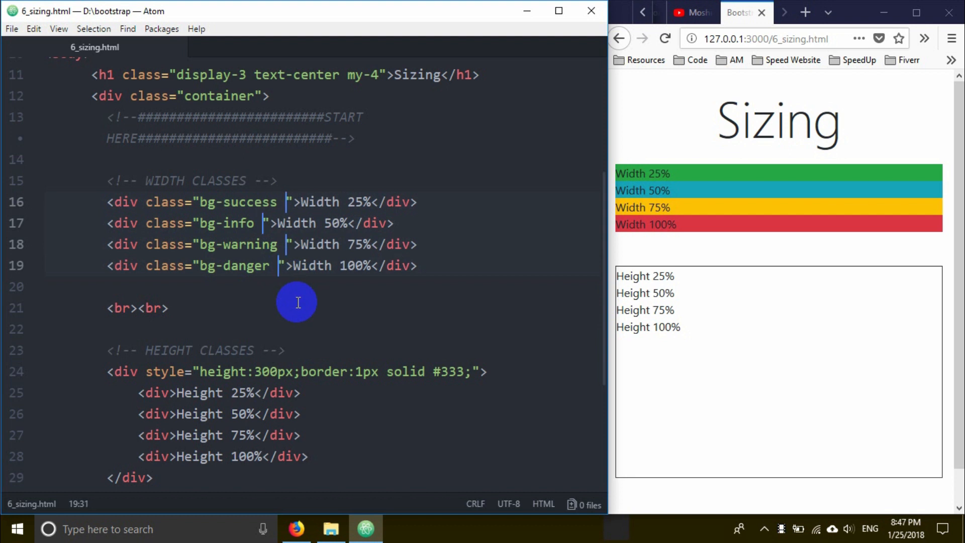
pyautogui.write('w')
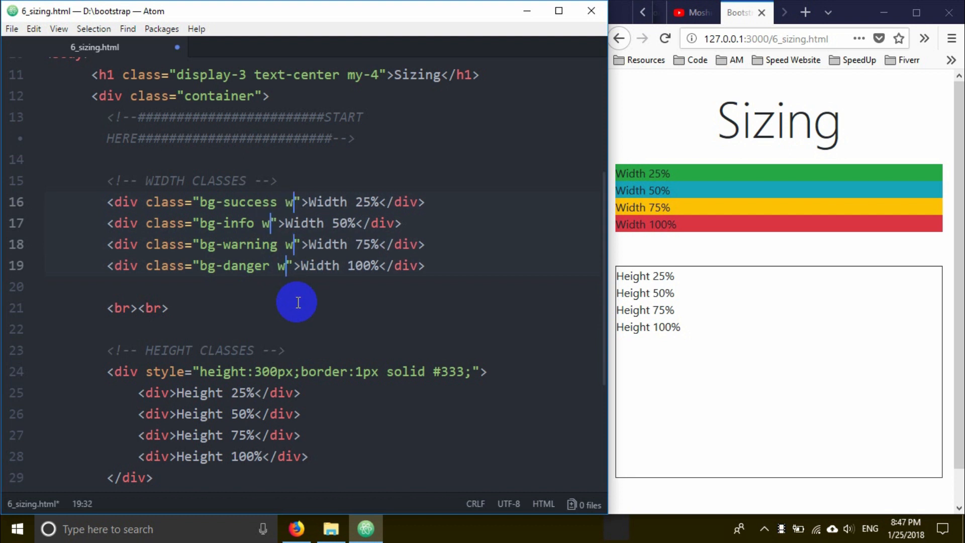
pyautogui.write('-25')
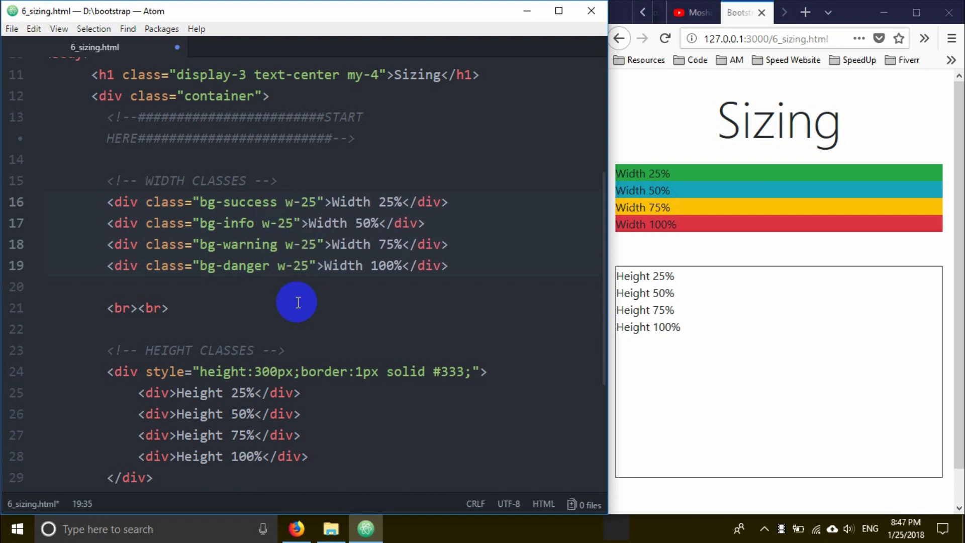
pyautogui.hotkey('ctrl', 's')
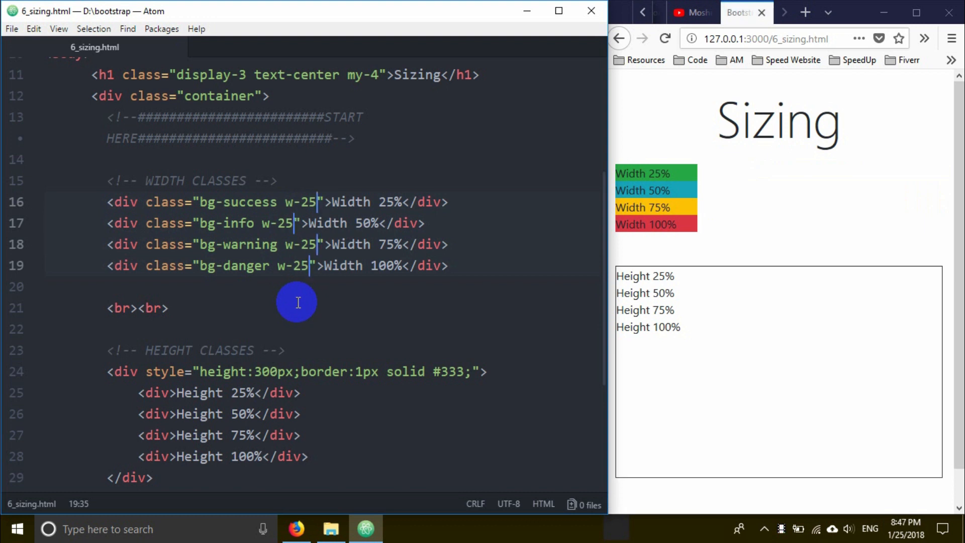
pyautogui.click(662, 168)
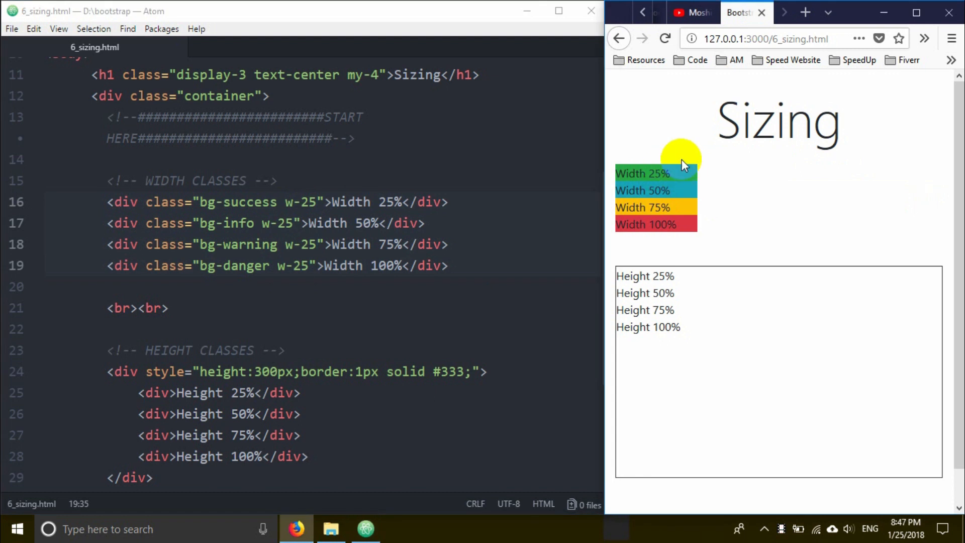
pyautogui.doubleClick(658, 173)
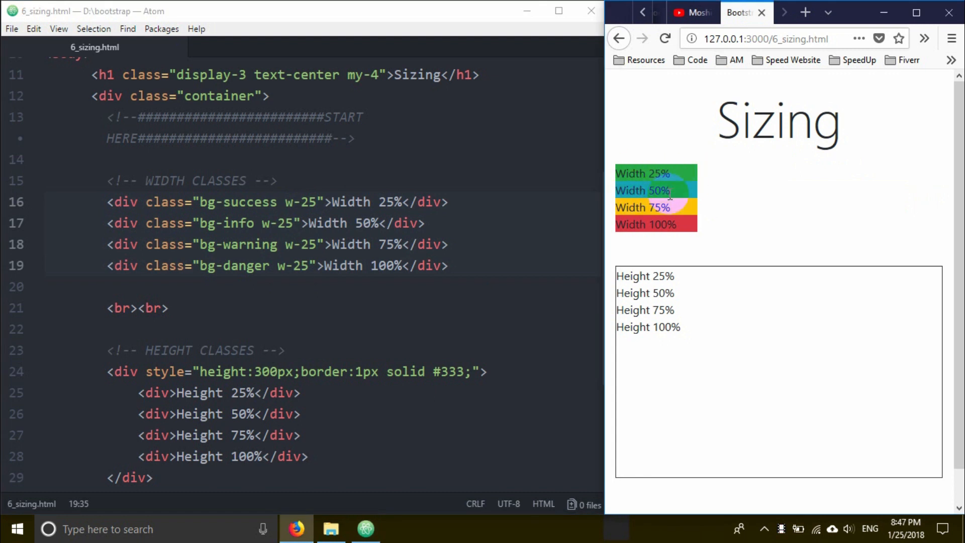
pyautogui.click(658, 173)
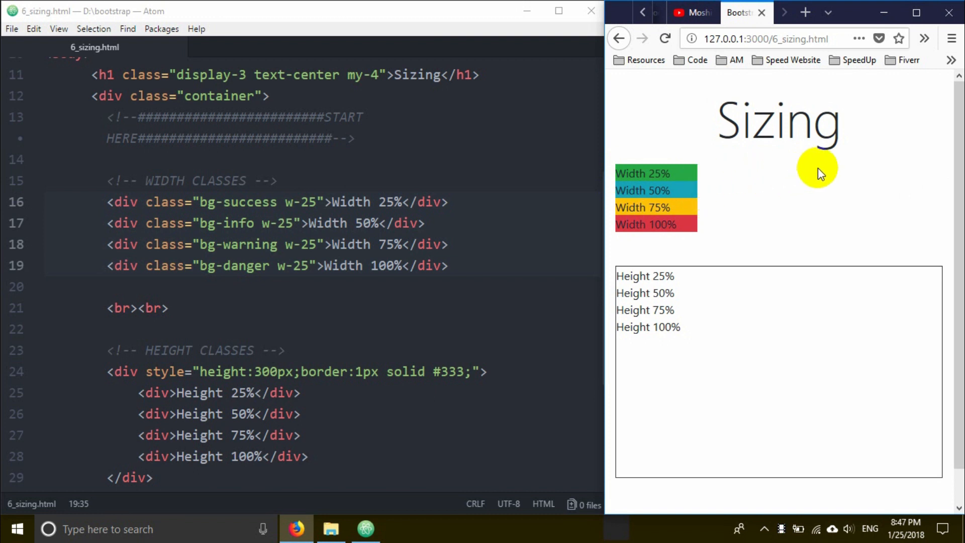
# Step: Inspect the stacked quarter bars and set carets after w-25 on lines 17–19 for the next edit
pyautogui.click(288, 200)
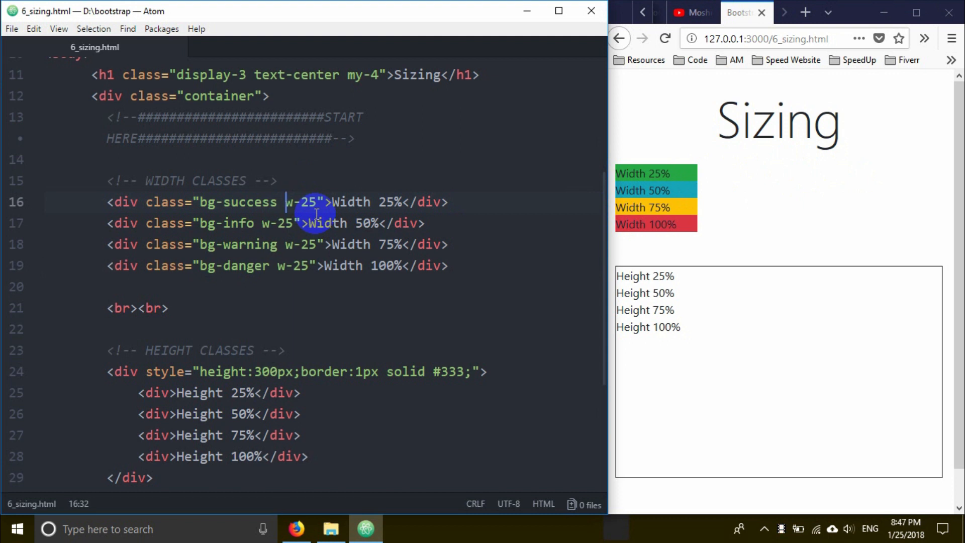
pyautogui.moveTo(674, 172); pyautogui.dragTo(656, 190)
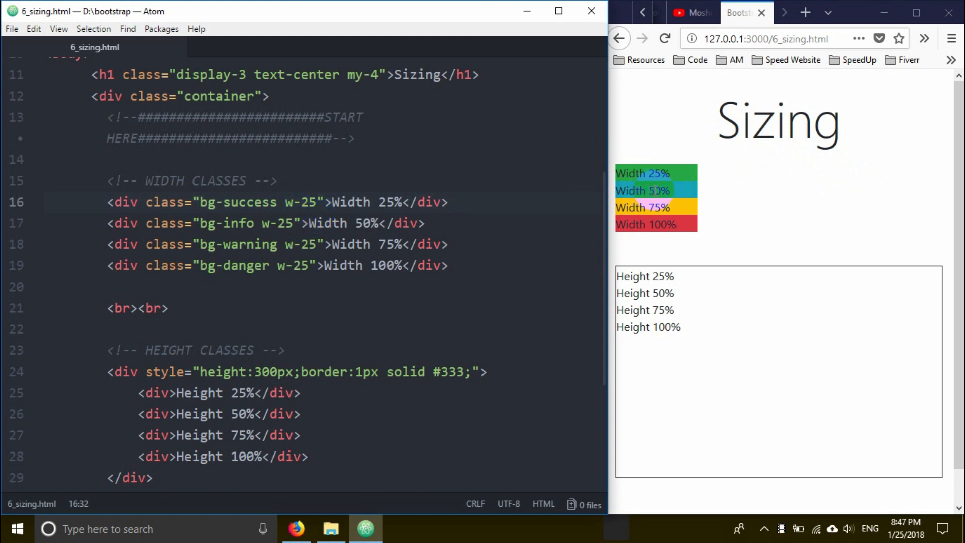
pyautogui.click(291, 226)
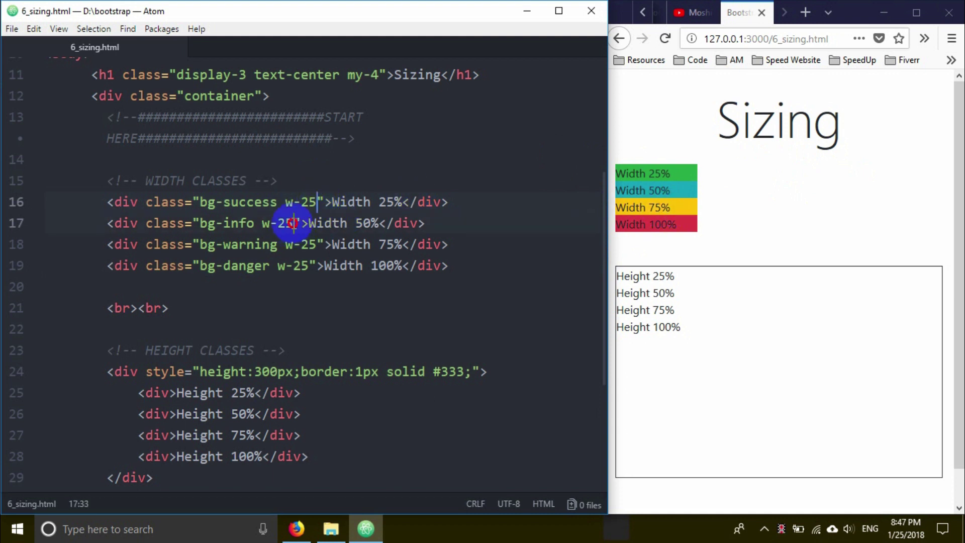
pyautogui.keyDown('ctrl'); pyautogui.click(316, 245); pyautogui.keyUp('ctrl')
pyautogui.keyDown('ctrl'); pyautogui.click(309, 264); pyautogui.keyUp('ctrl')
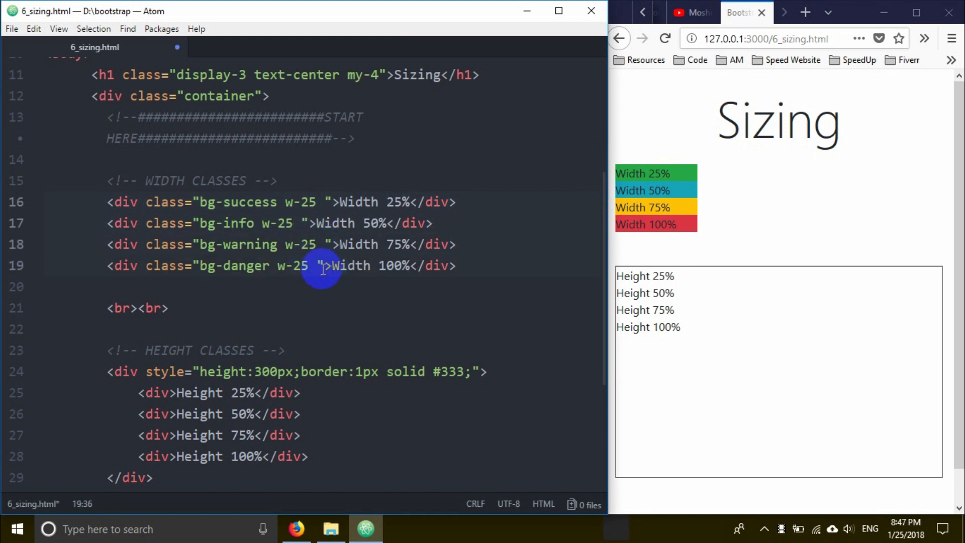
pyautogui.write('float-le')
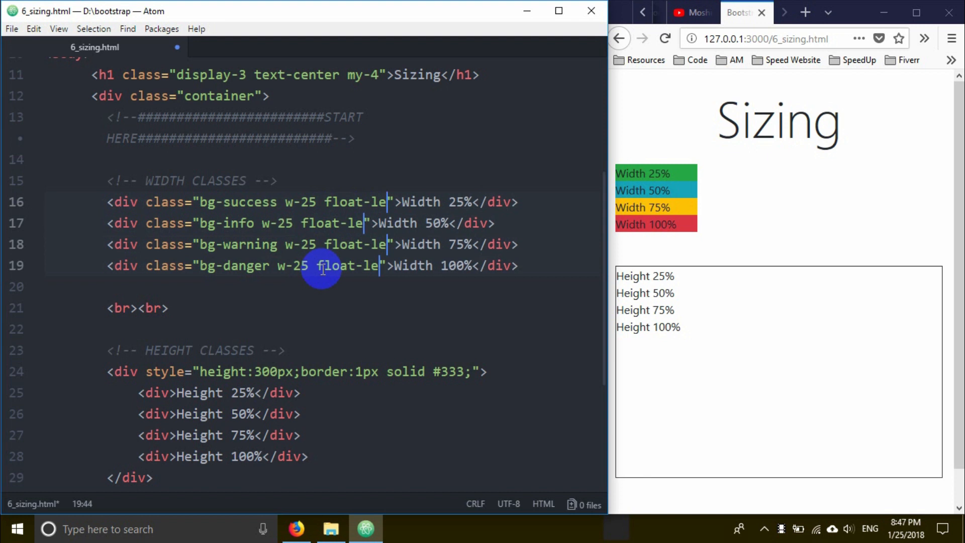
pyautogui.write('ft')
# Step: Try float-left on all width divs, then replace it with d-inline-block and save so bars share a row
pyautogui.hotkey('ctrl', 's')
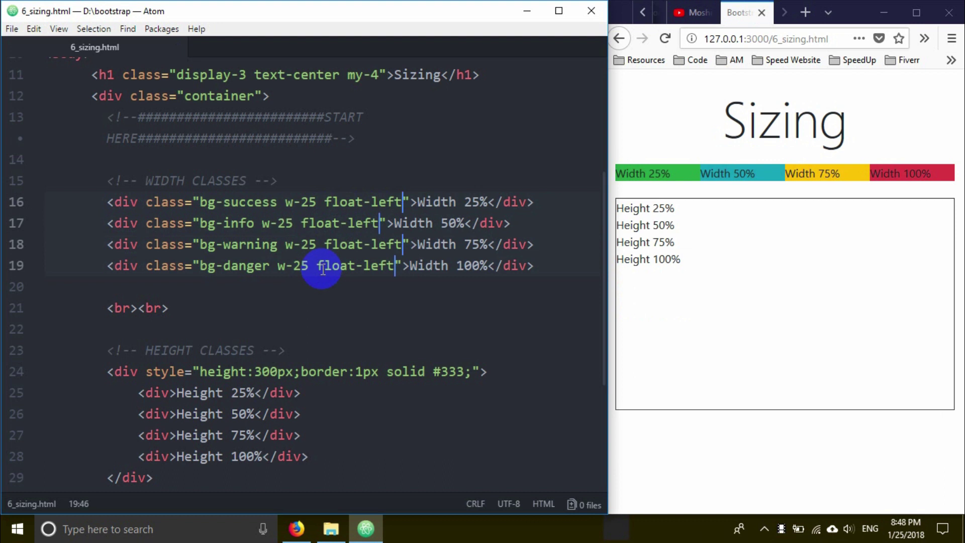
pyautogui.press('BackSpace')
pyautogui.press('BackSpace')
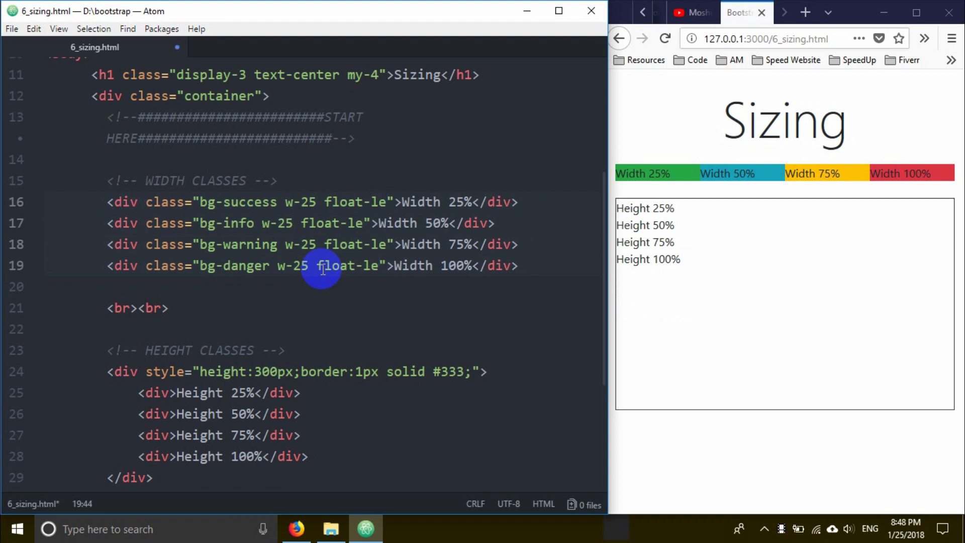
pyautogui.press('BackSpace')
pyautogui.press('BackSpace')
pyautogui.press('BackSpace')
pyautogui.press('BackSpace')
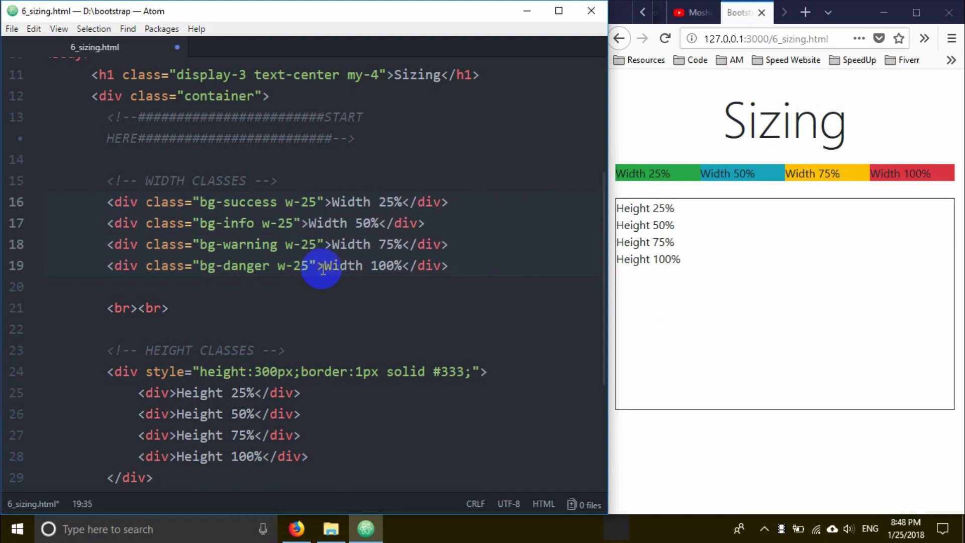
pyautogui.write('d-in')
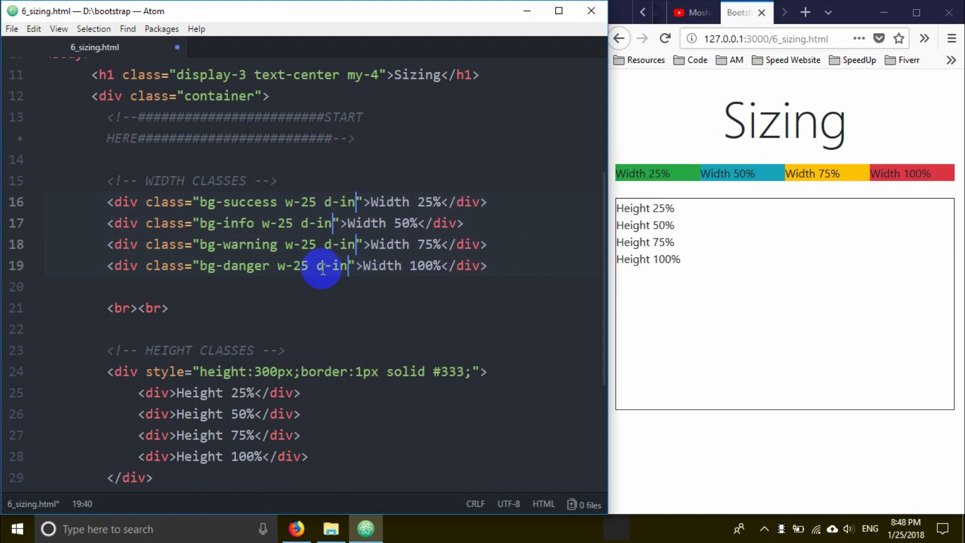
pyautogui.write('line-block')
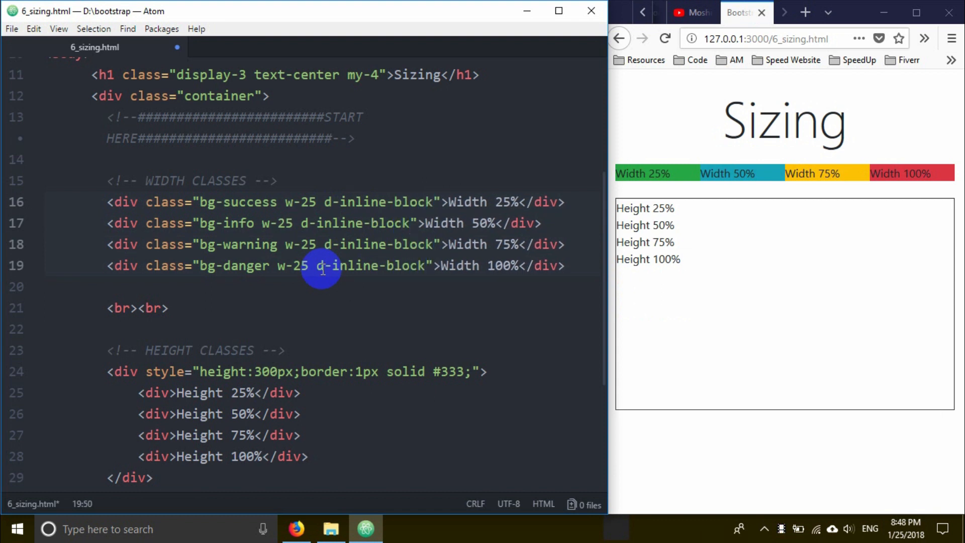
pyautogui.hotkey('ctrl', 's')
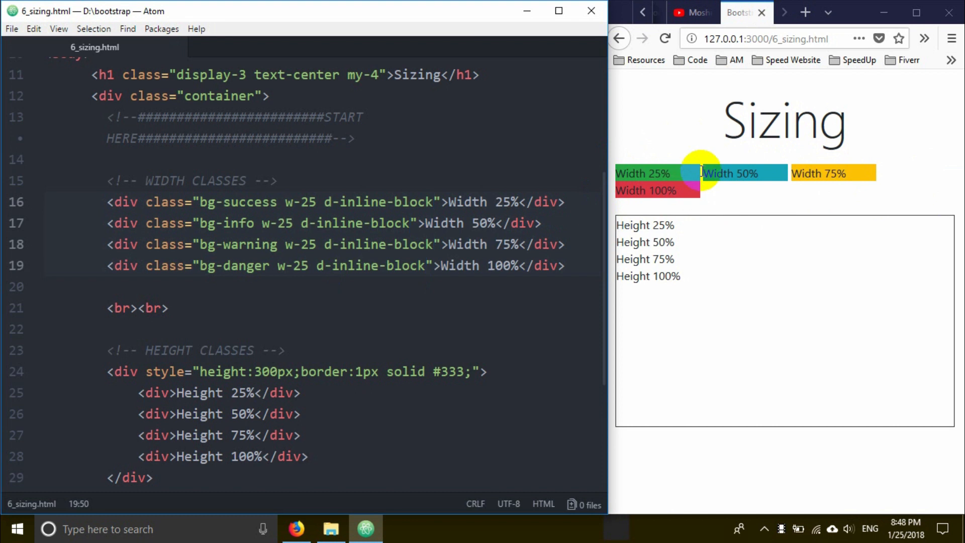
pyautogui.click(639, 194)
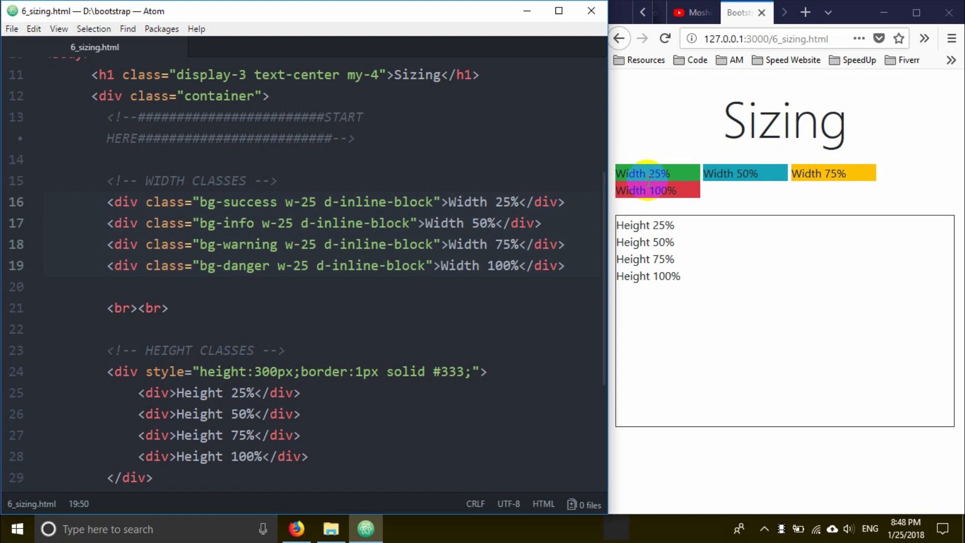
# Step: Replace d-inline-block with float-left on the four width divs, fixing the typo, and save
pyautogui.press('BackSpace')
pyautogui.press('BackSpace')
pyautogui.press('BackSpace')
pyautogui.press('BackSpace')
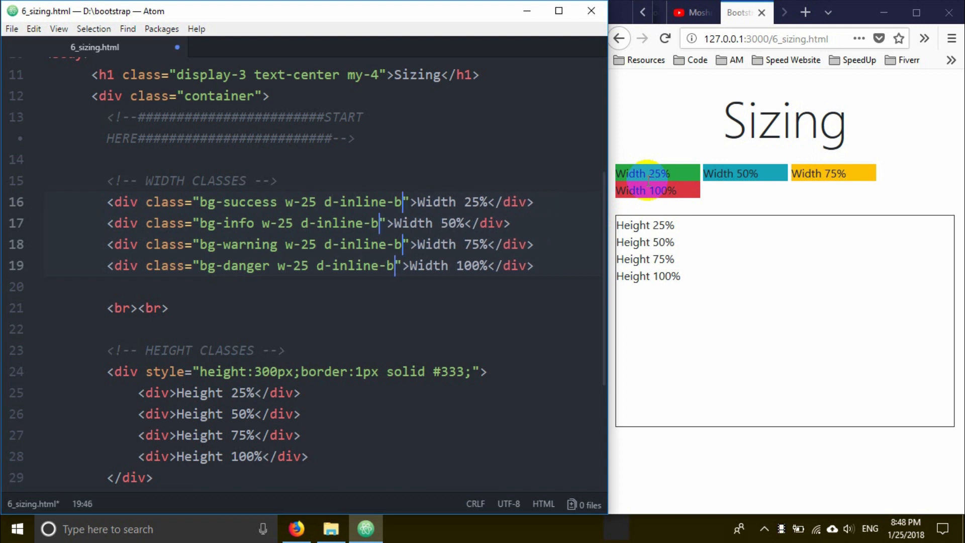
pyautogui.press('BackSpace')
pyautogui.press('BackSpace')
pyautogui.press('BackSpace')
pyautogui.press('BackSpace')
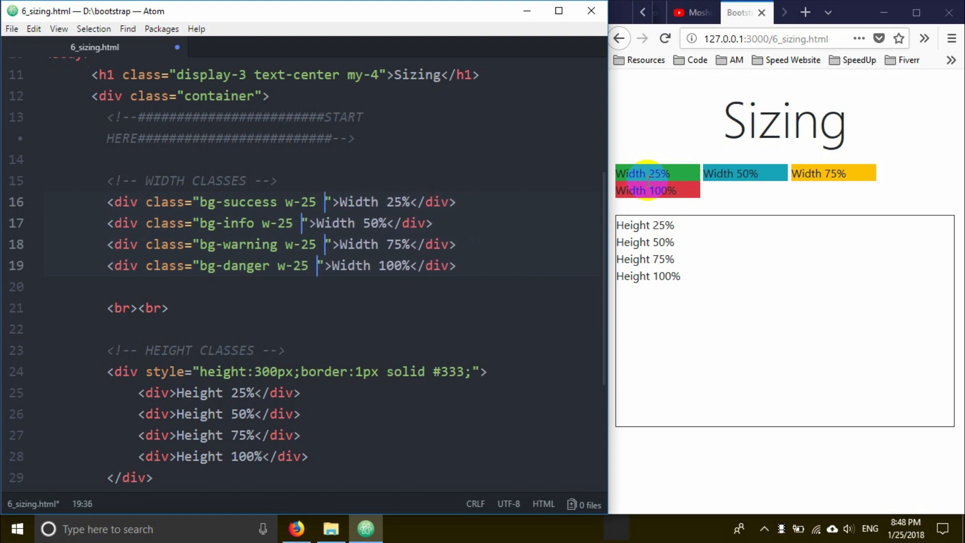
pyautogui.write('flaot-left')
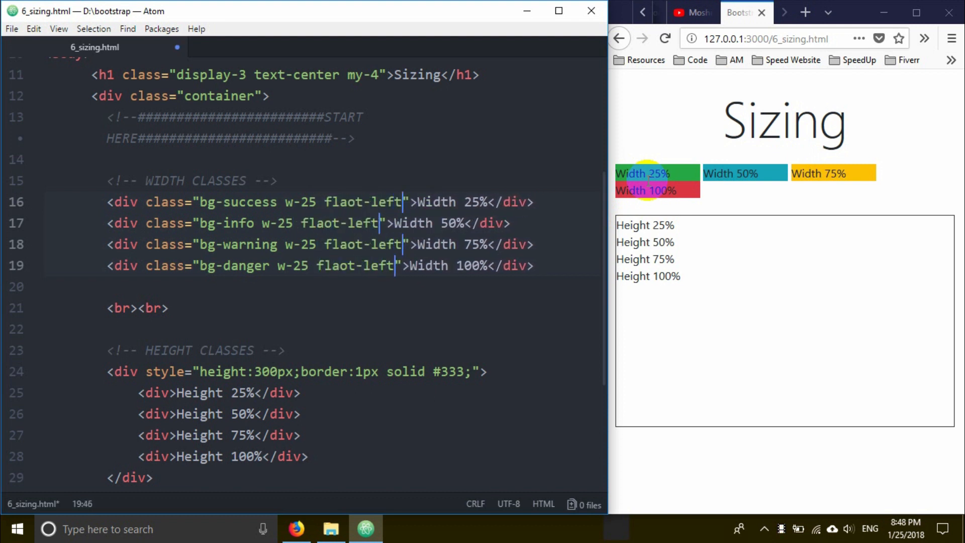
pyautogui.hotkey('ctrl', 's')
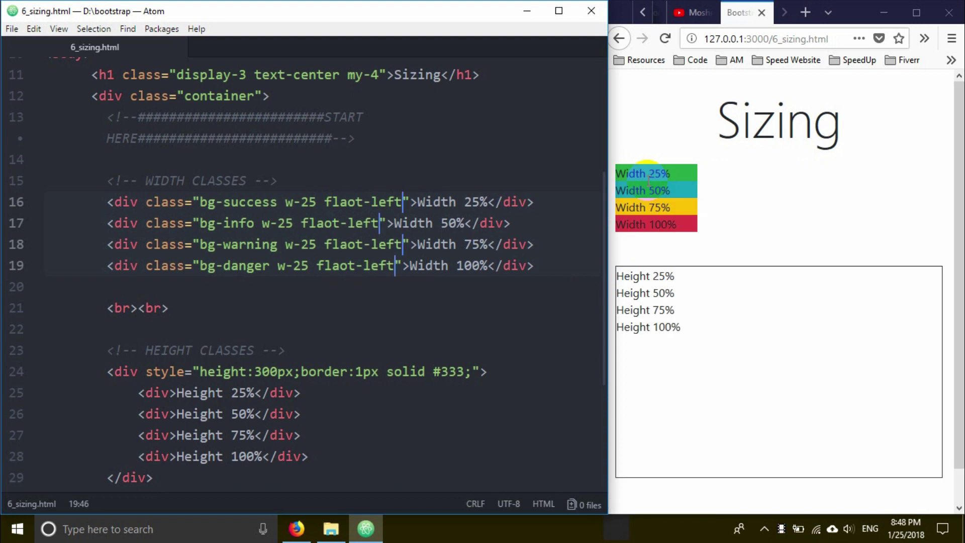
pyautogui.press('BackSpace')
pyautogui.press('BackSpace')
pyautogui.press('BackSpace')
pyautogui.press('BackSpace')
pyautogui.press('BackSpace')
pyautogui.press('BackSpace')
pyautogui.press('BackSpace')
pyautogui.press('BackSpace')
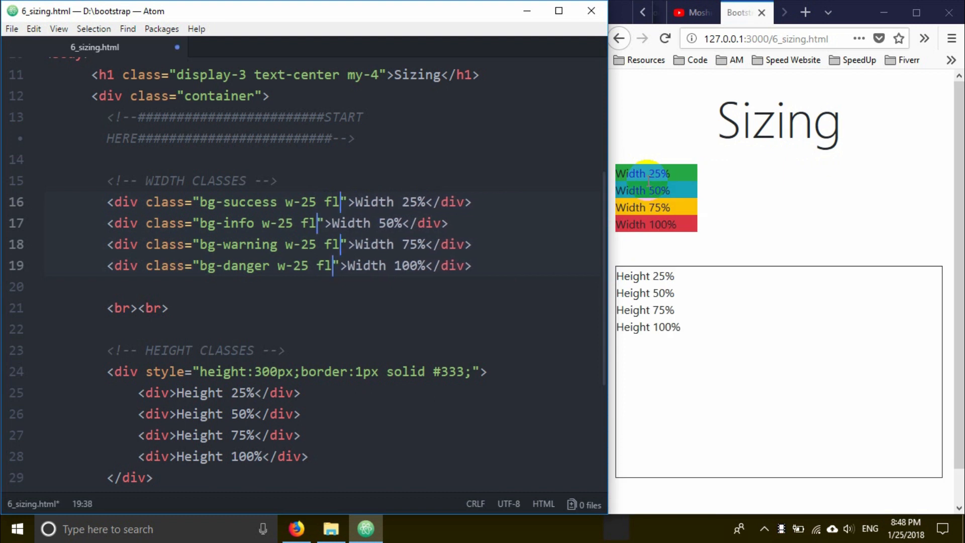
pyautogui.write('oat-left')
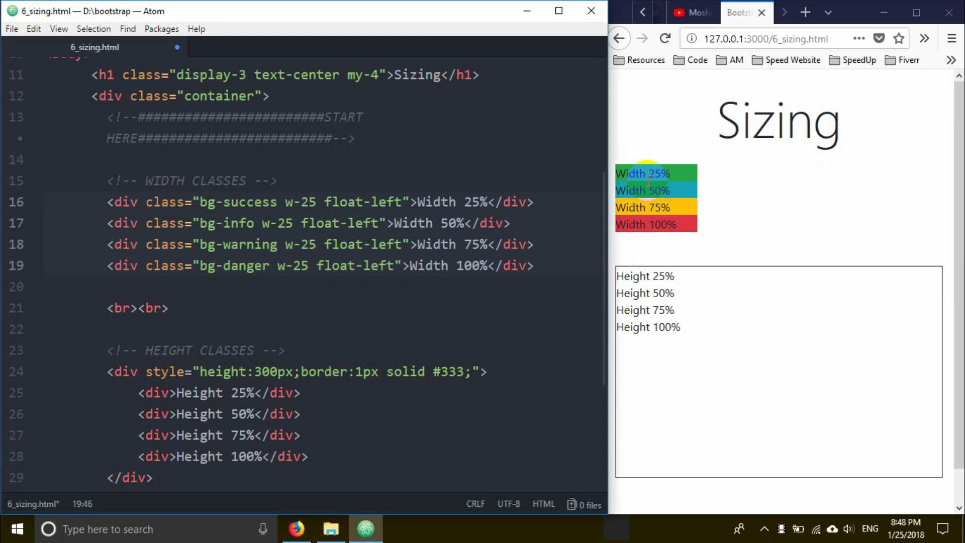
pyautogui.hotkey('ctrl', 's')
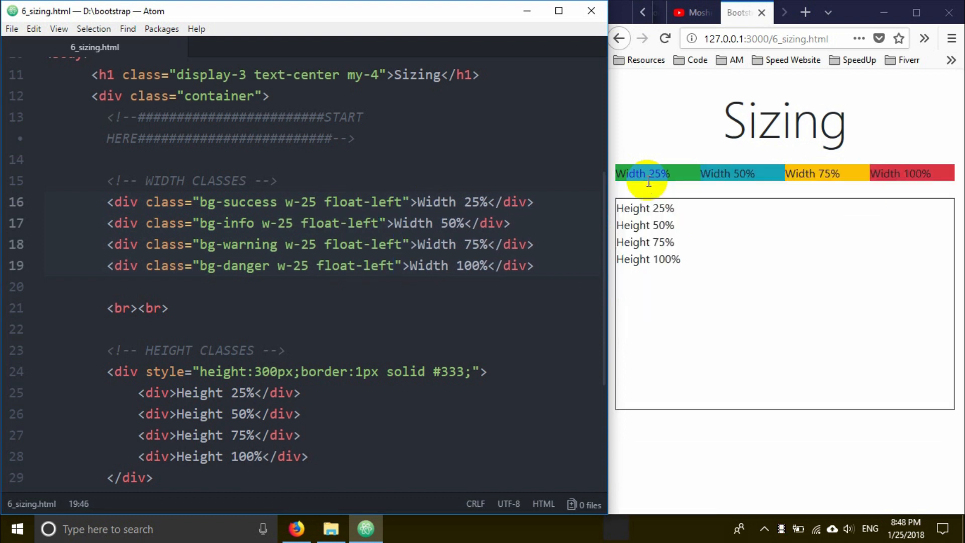
# Step: Check the reloaded page where the four quarter bars now sit in one row
pyautogui.click(650, 186)
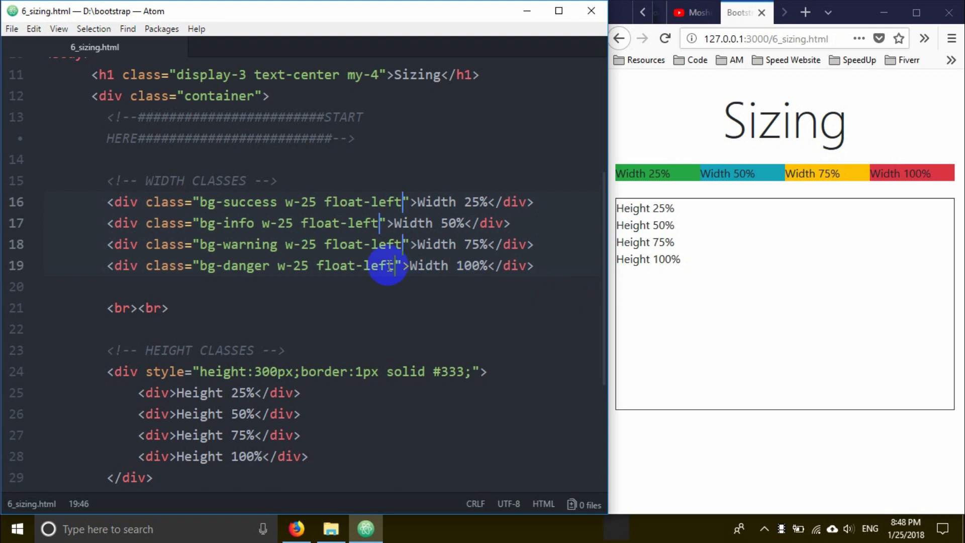
pyautogui.click(388, 265)
pyautogui.click(672, 188)
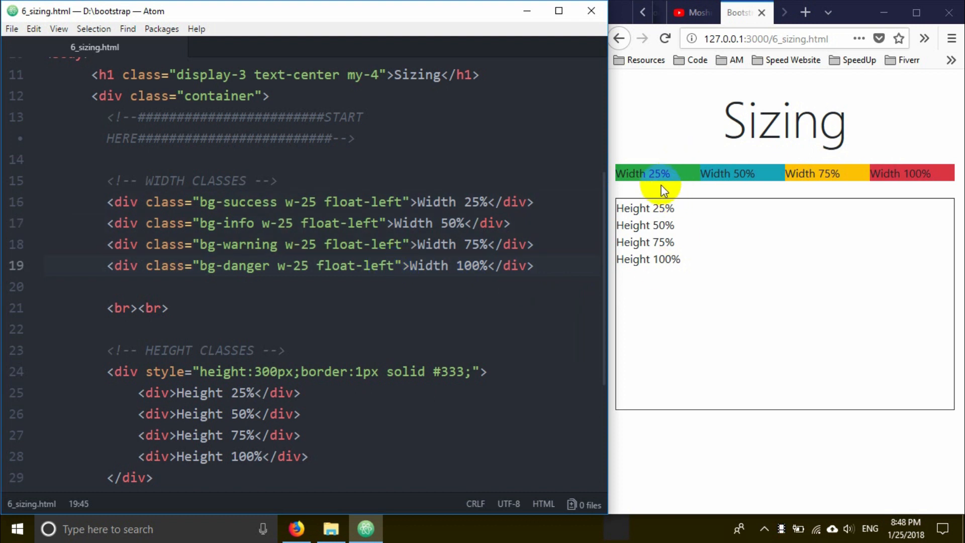
pyautogui.moveTo(653, 189); pyautogui.dragTo(661, 189)
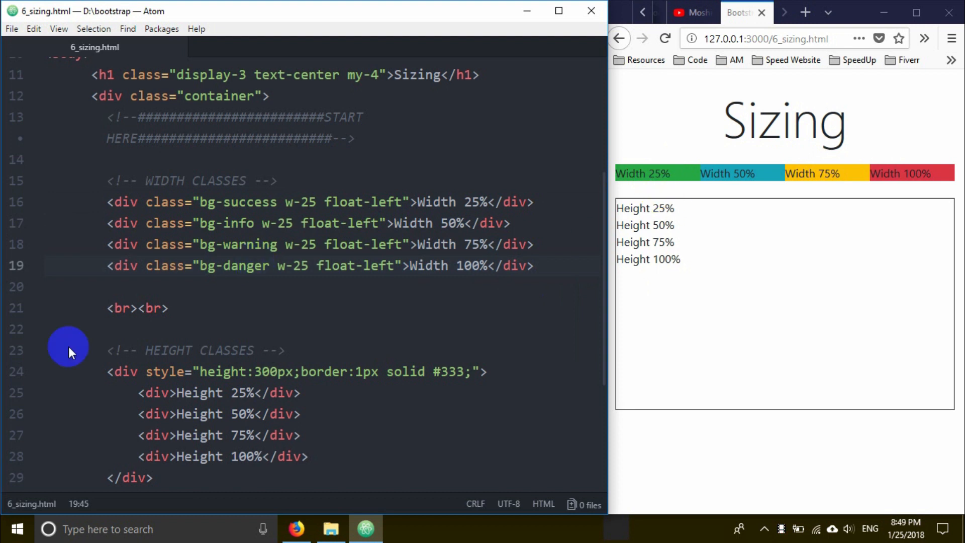
# Step: Wrap the four width divs in a new opening and closing div and save
pyautogui.click(278, 181)
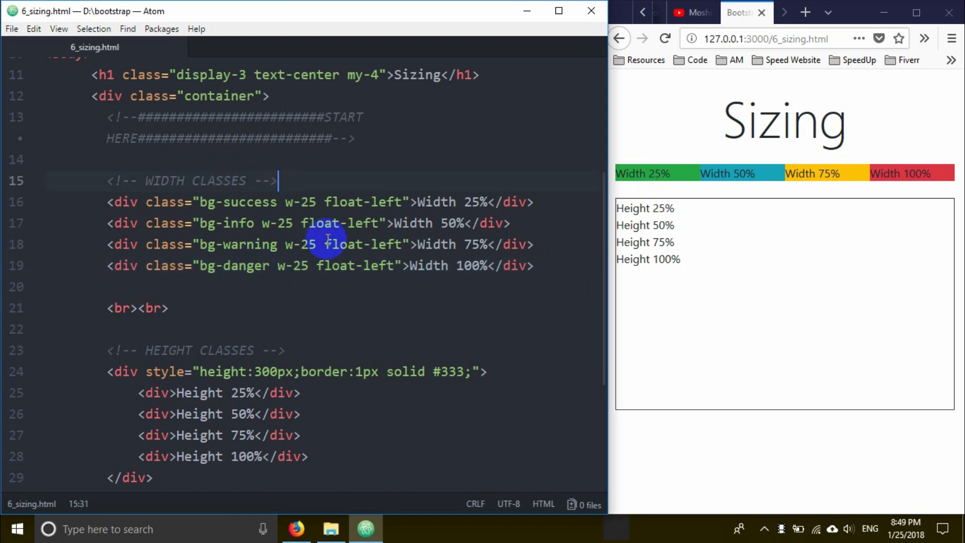
pyautogui.press('Return')
pyautogui.write('<<>')
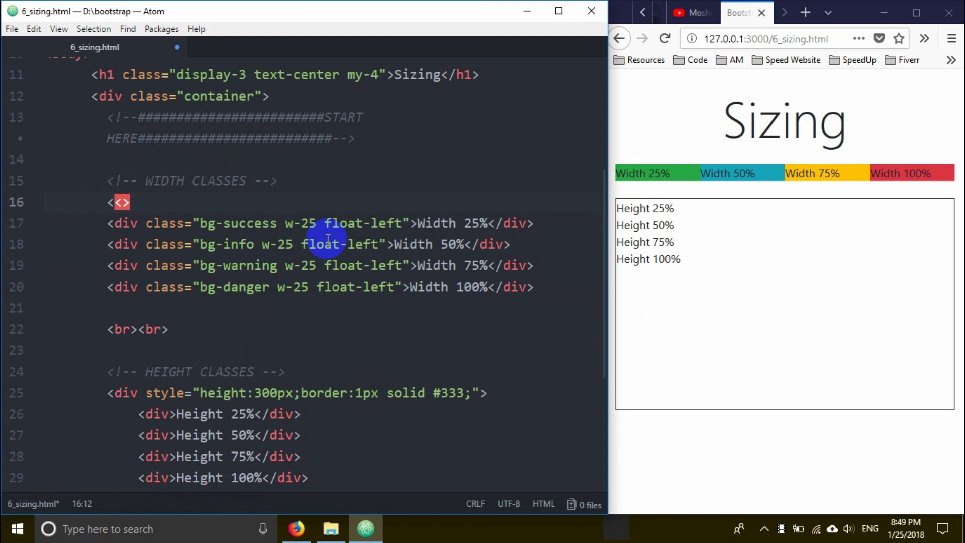
pyautogui.press('BackSpace')
pyautogui.press('BackSpace')
pyautogui.write('>')
pyautogui.write('d')
pyautogui.write('iv')
pyautogui.click(550, 288)
pyautogui.press('Return')
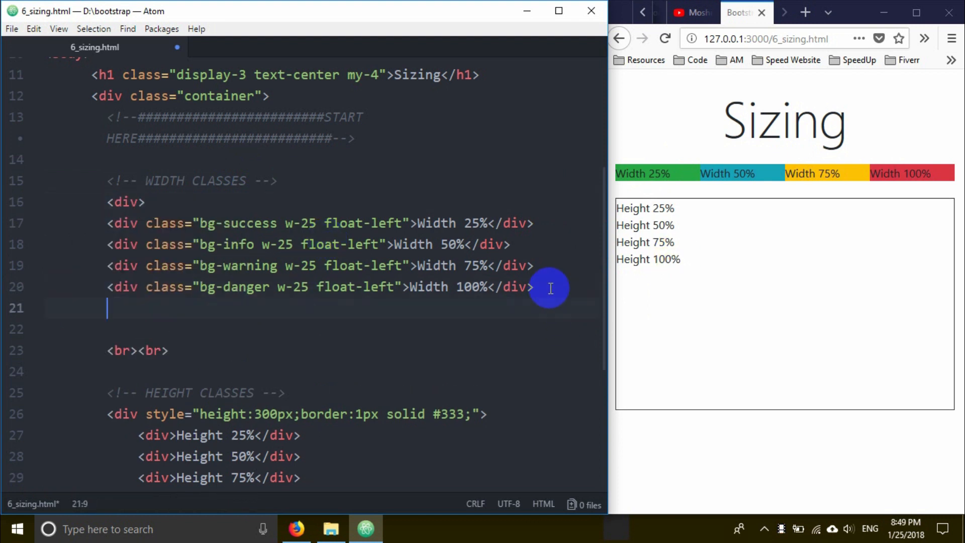
pyautogui.write('<>')
pyautogui.write('/div>')
pyautogui.hotkey('ctrl', 's')
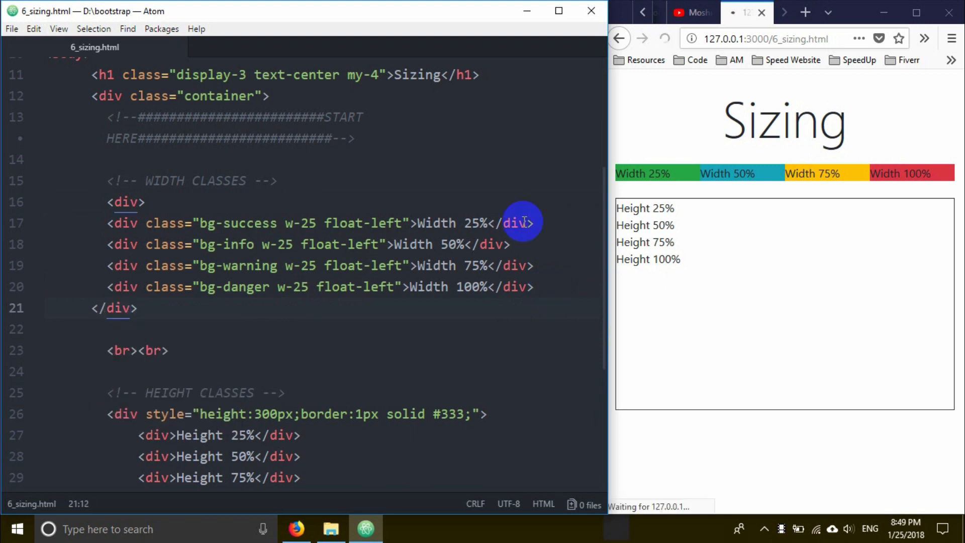
# Step: Indent the closing tag and the four width-bar lines inside the wrapper
pyautogui.click(79, 308)
pyautogui.press('Tab')
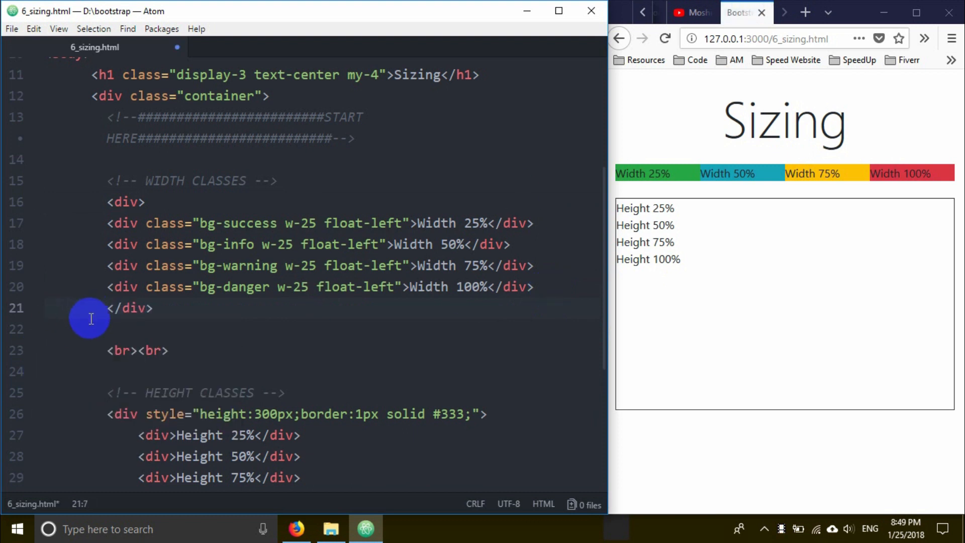
pyautogui.click(512, 287)
pyautogui.moveTo(43, 219); pyautogui.dragTo(105, 224)
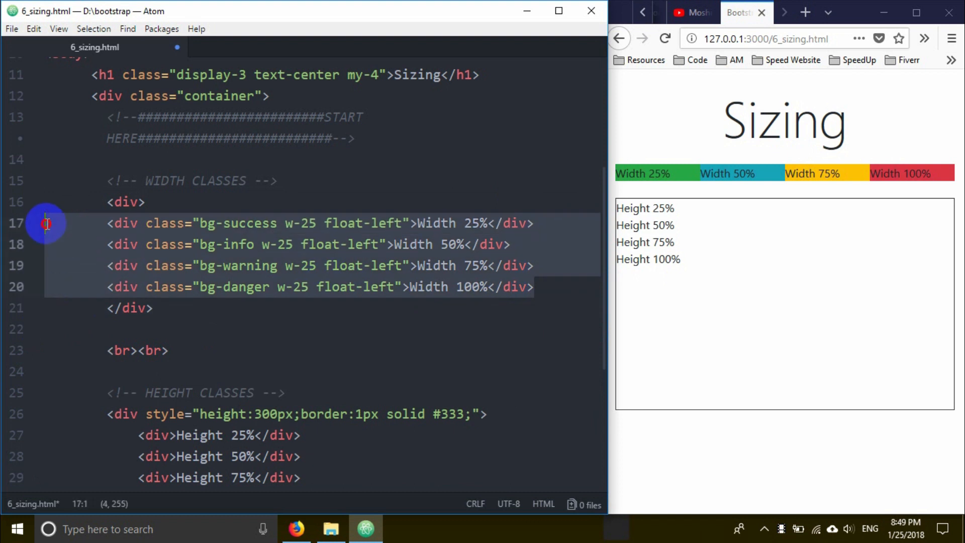
pyautogui.press('Tab')
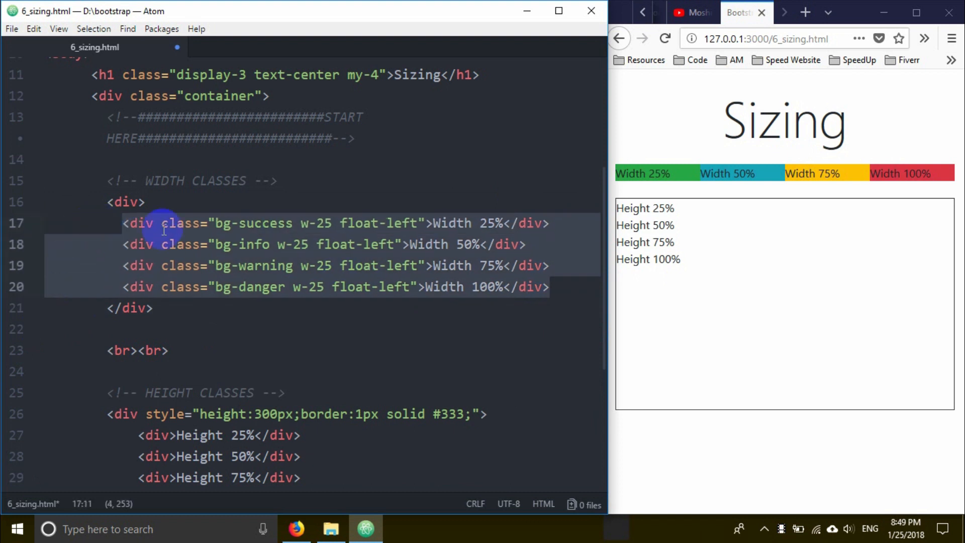
# Step: Give the wrapper div class="clearfix" and save so the page reloads
pyautogui.click(151, 202)
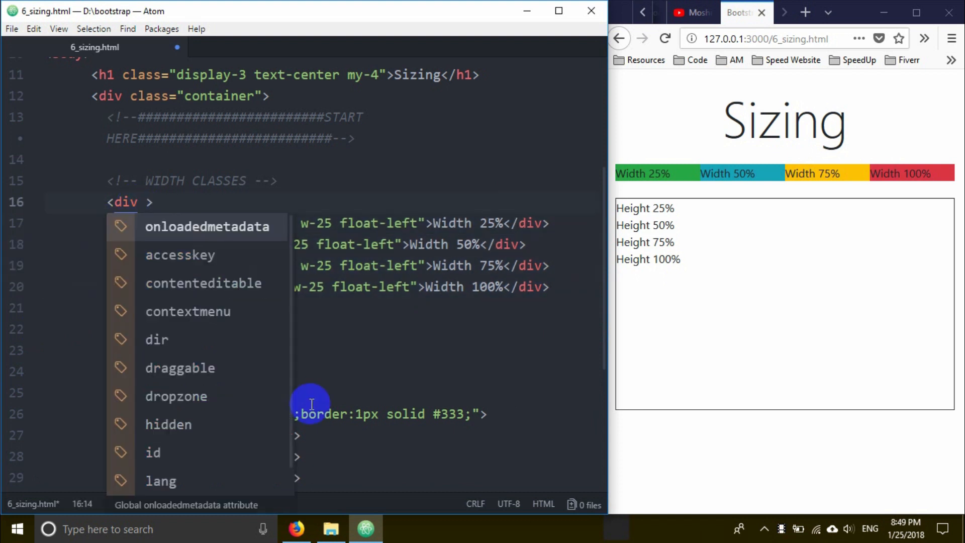
pyautogui.write('ck')
pyautogui.write('lass')
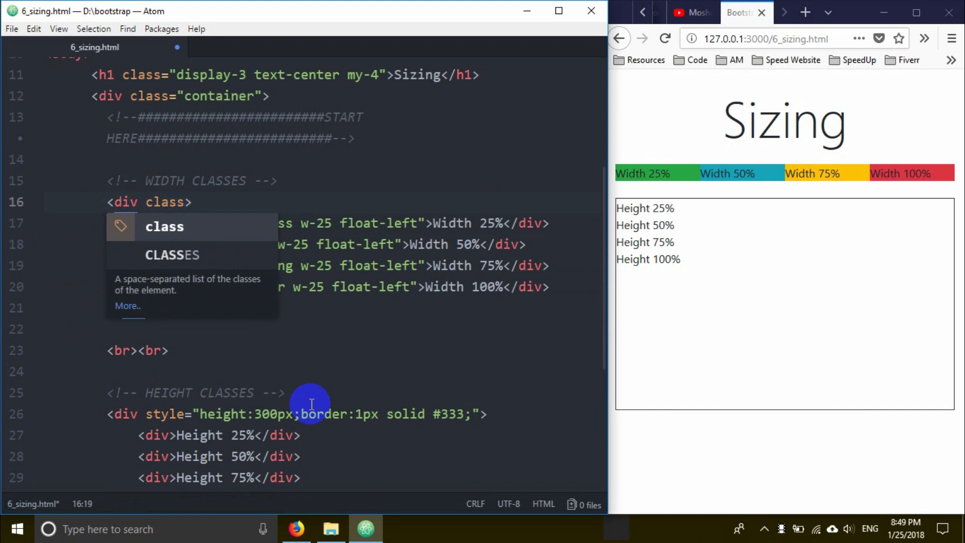
pyautogui.write('=""')
pyautogui.press('Left')
pyautogui.write('c')
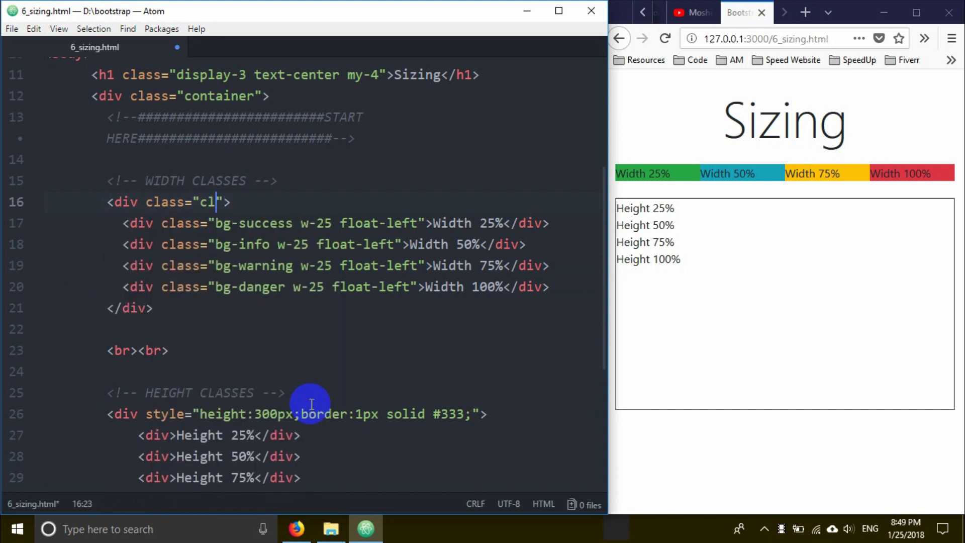
pyautogui.write('learg')
pyautogui.write('ix')
pyautogui.hotkey('ctrl', 's')
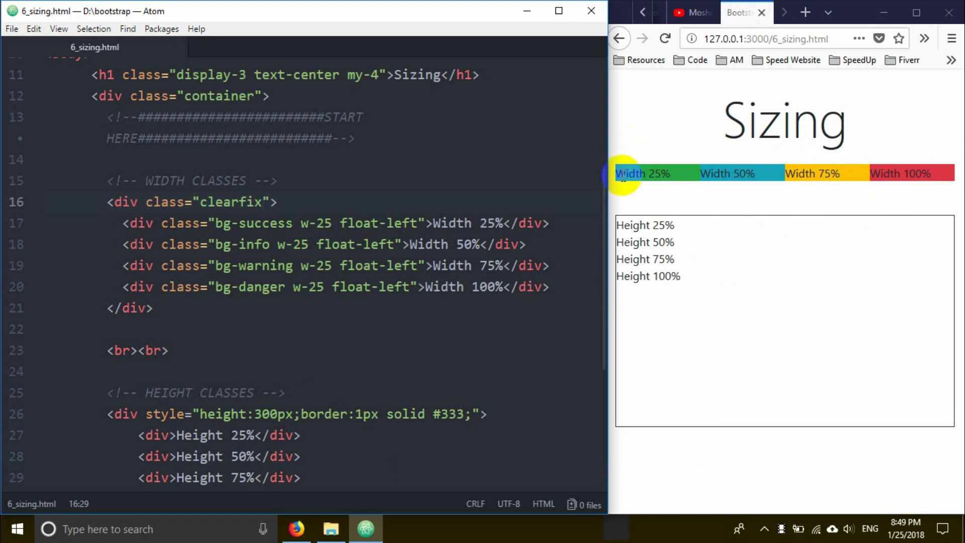
pyautogui.click(917, 177)
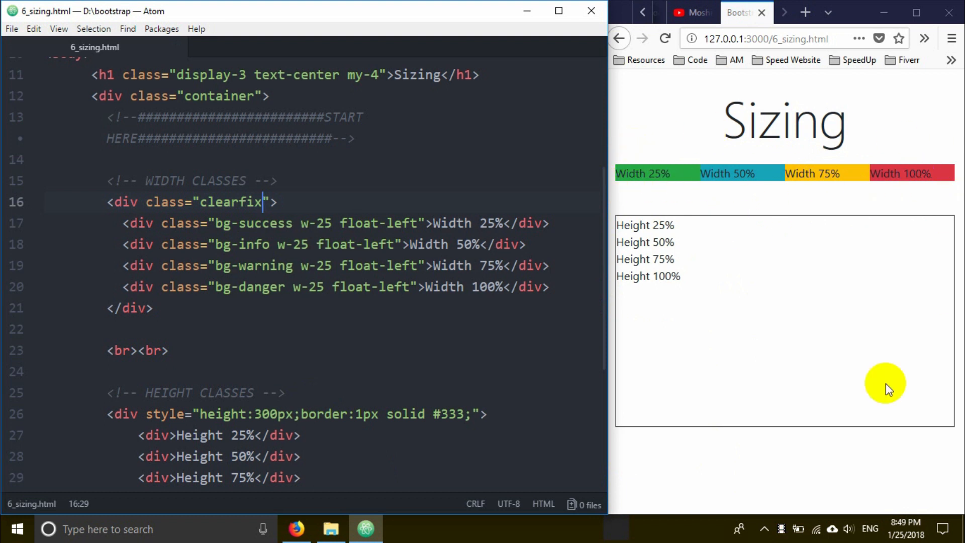
# Step: Erase the clearfix class name and select the whole wrapper opening line
pyautogui.click(670, 172)
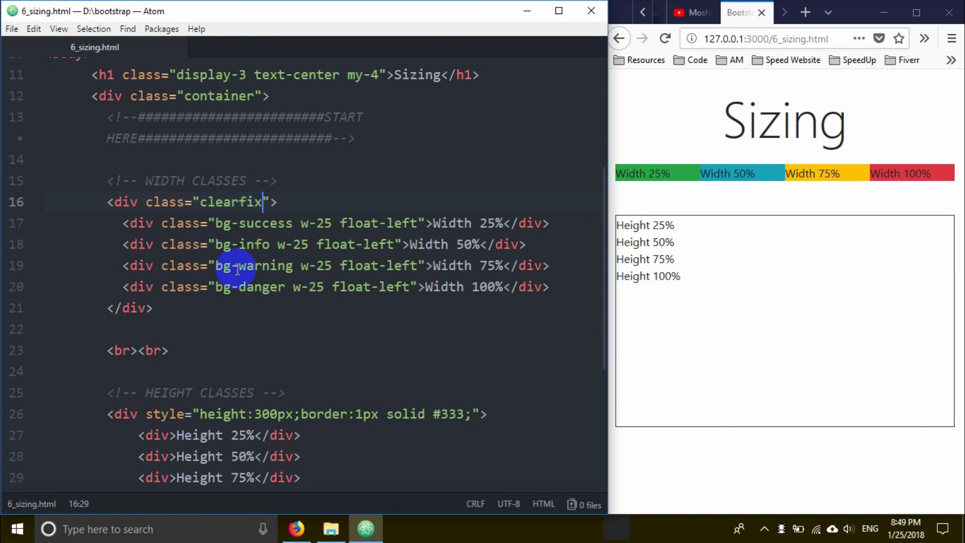
pyautogui.press('BackSpace')
pyautogui.press('BackSpace')
pyautogui.press('BackSpace')
pyautogui.write('g')
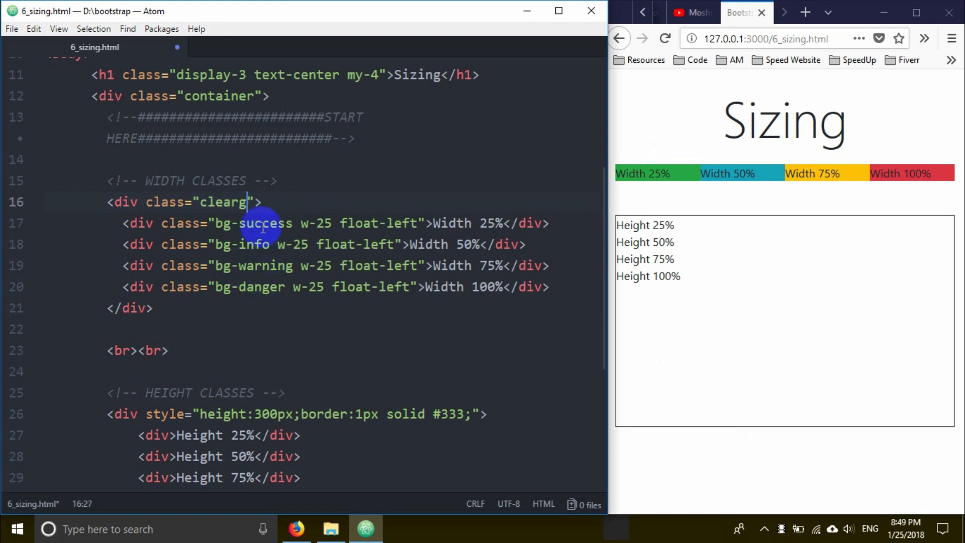
pyautogui.moveTo(263, 202)
pyautogui.mouseDown()
pyautogui.moveTo(53, 215)
pyautogui.moveTo(23, 207)
pyautogui.mouseUp()
# Step: Delete the wrapper's opening line, the leftover blank line and the closing div
pyautogui.press('BackSpace')
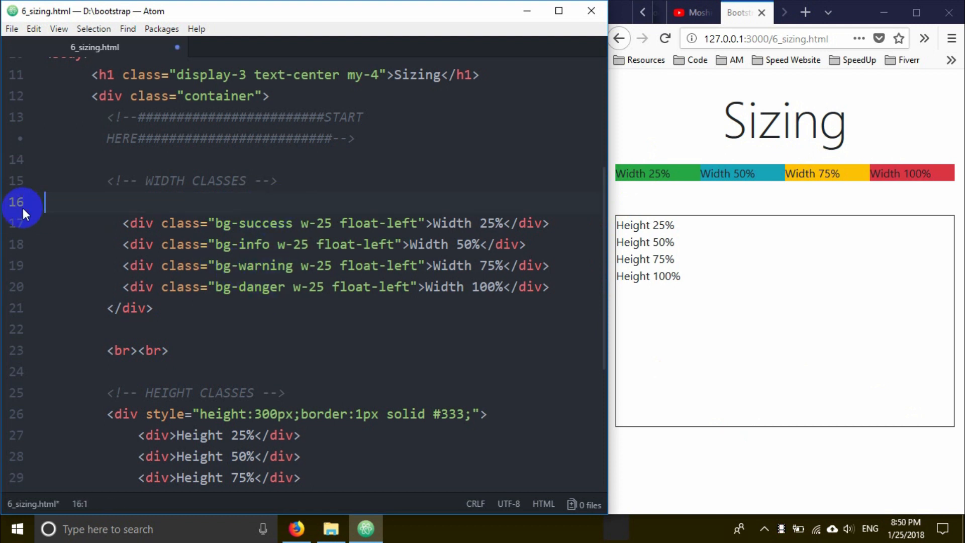
pyautogui.press('BackSpace')
pyautogui.moveTo(159, 288); pyautogui.dragTo(43, 294)
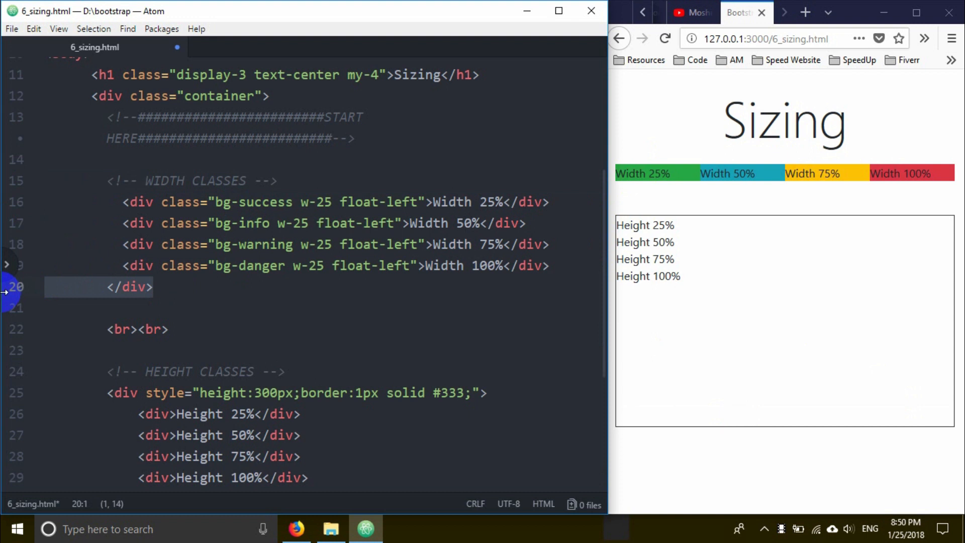
pyautogui.press('BackSpace')
pyautogui.press('BackSpace')
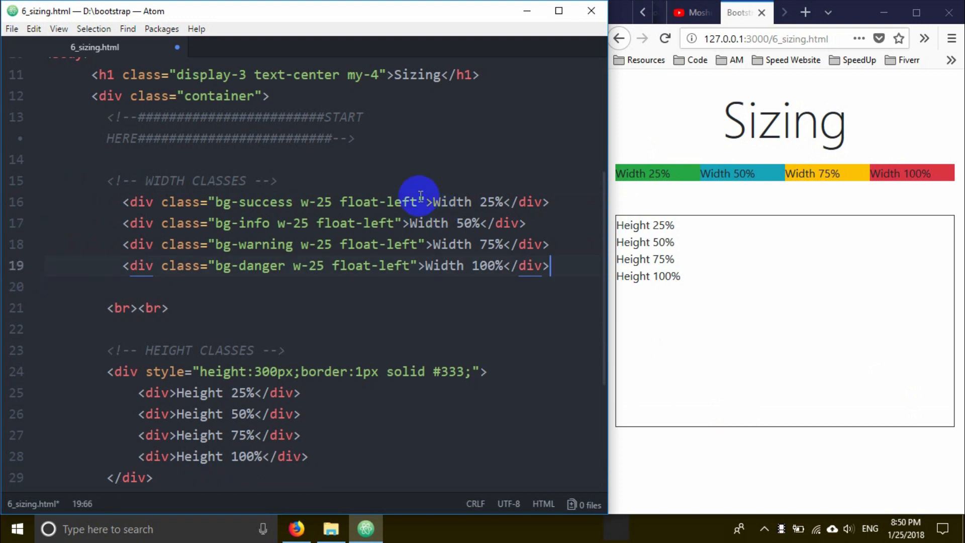
# Step: With carets on all four bar lines, remove float-left and w-25, and save
pyautogui.click(421, 201)
pyautogui.keyDown('ctrl'); pyautogui.click(396, 221); pyautogui.keyUp('ctrl')
pyautogui.keyDown('ctrl'); pyautogui.click(418, 244); pyautogui.keyUp('ctrl')
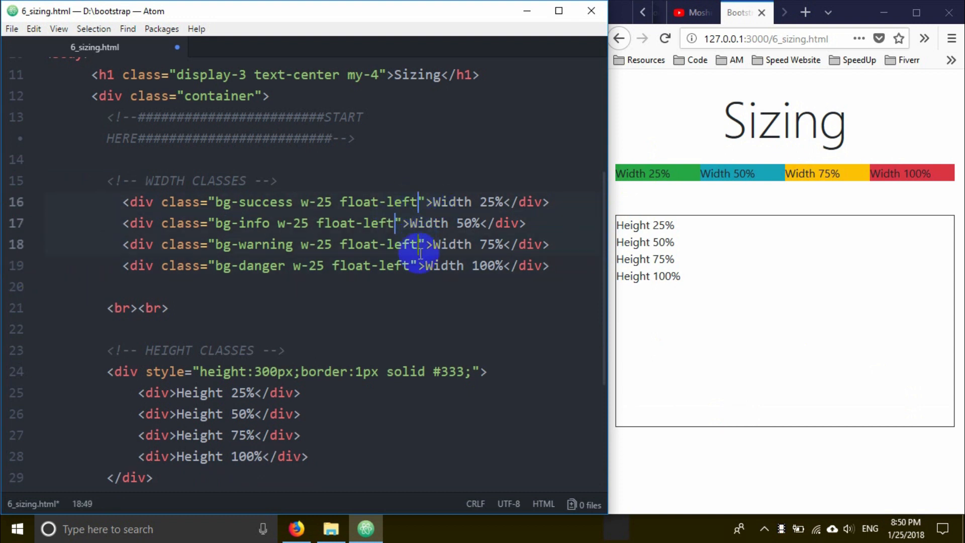
pyautogui.keyDown('ctrl'); pyautogui.click(410, 264); pyautogui.keyUp('ctrl')
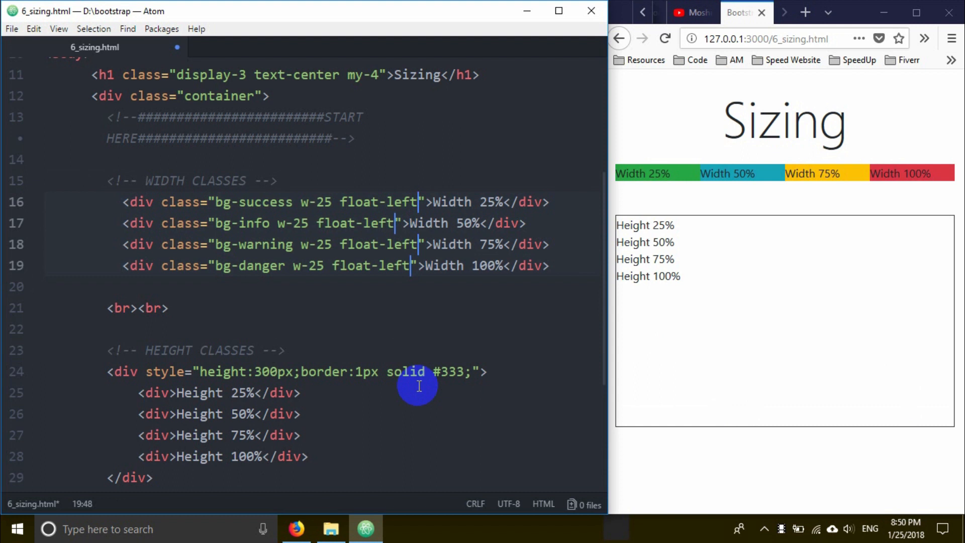
pyautogui.press('BackSpace')
pyautogui.press('BackSpace')
pyautogui.press('BackSpace')
pyautogui.press('BackSpace')
pyautogui.press('BackSpace')
pyautogui.press('BackSpace')
pyautogui.press('BackSpace')
pyautogui.press('BackSpace')
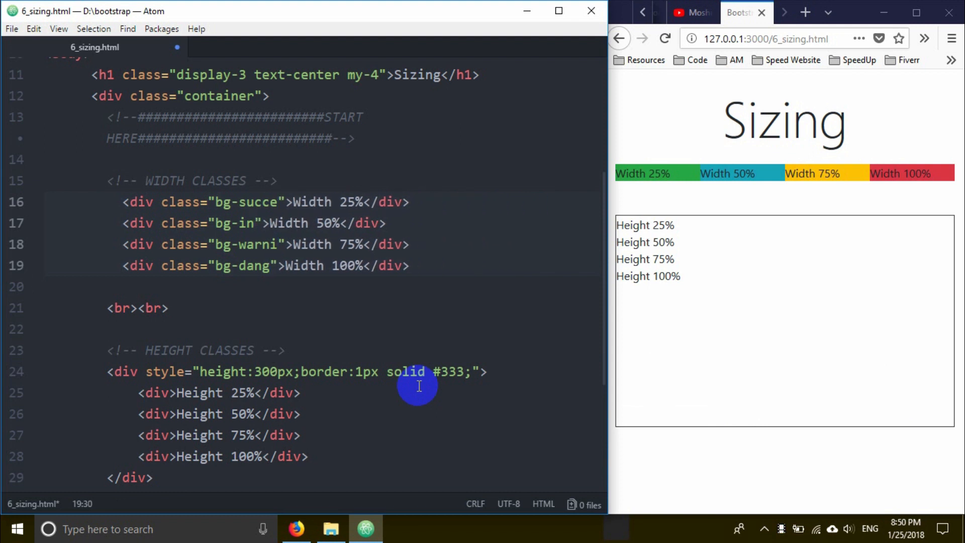
pyautogui.hotkey('ctrl', 'z')
pyautogui.hotkey('ctrl', 'z')
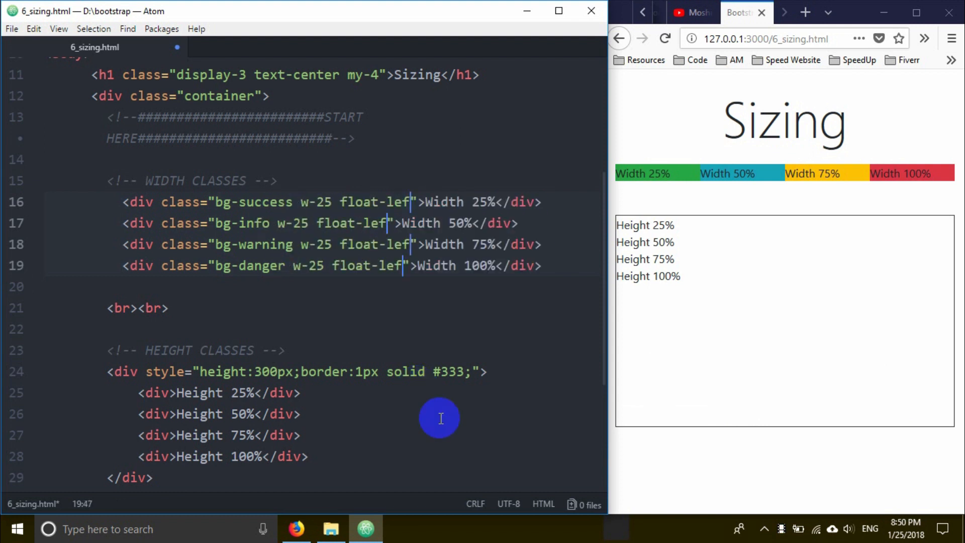
pyautogui.press('BackSpace')
pyautogui.press('BackSpace')
pyautogui.press('BackSpace')
pyautogui.press('BackSpace')
pyautogui.press('BackSpace')
pyautogui.press('BackSpace')
pyautogui.press('BackSpace')
pyautogui.press('BackSpace')
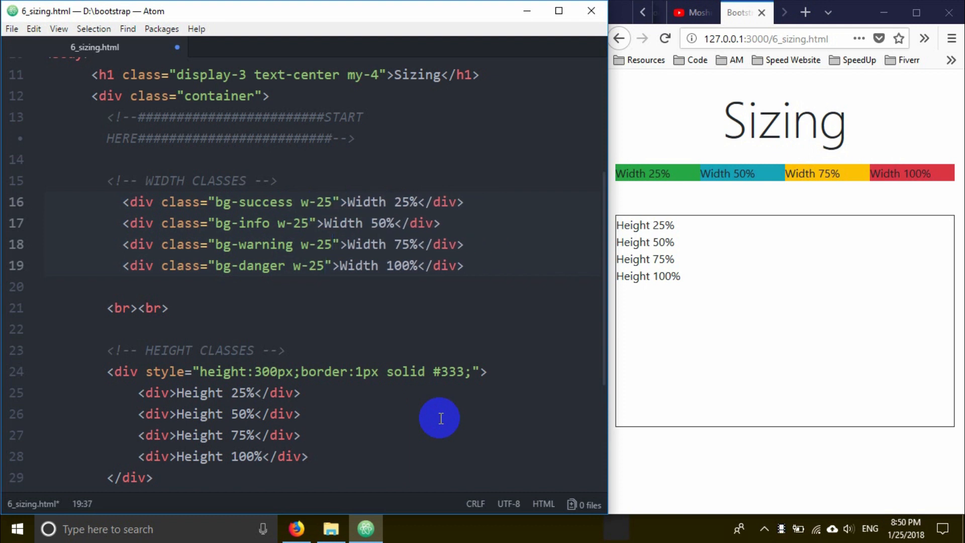
pyautogui.press('BackSpace')
pyautogui.press('BackSpace')
pyautogui.press('BackSpace')
pyautogui.press('BackSpace')
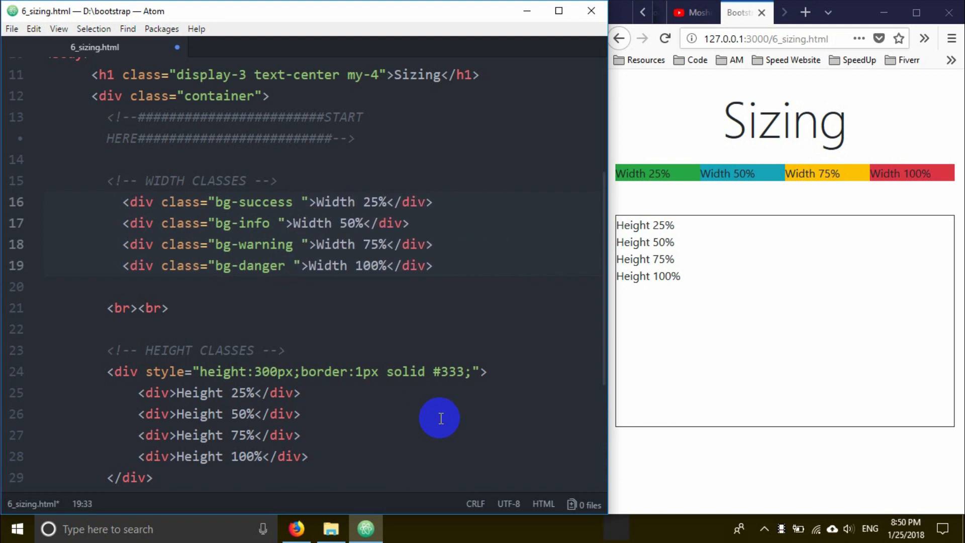
pyautogui.hotkey('ctrl', 's')
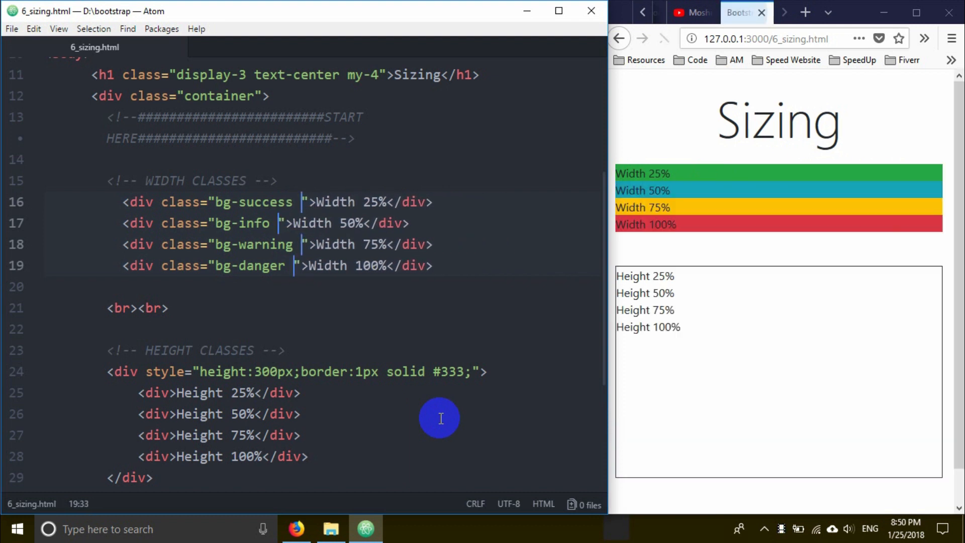
pyautogui.write('w')
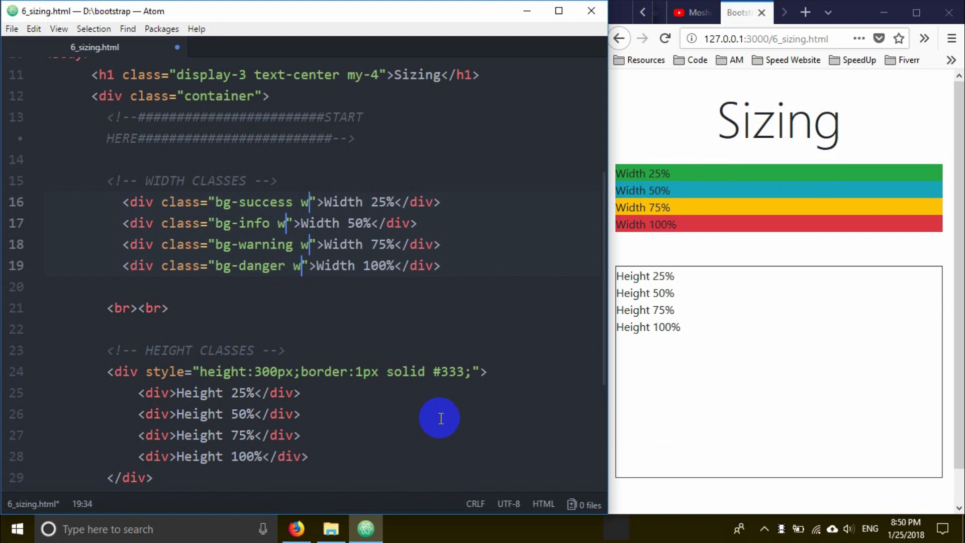
pyautogui.write('-25')
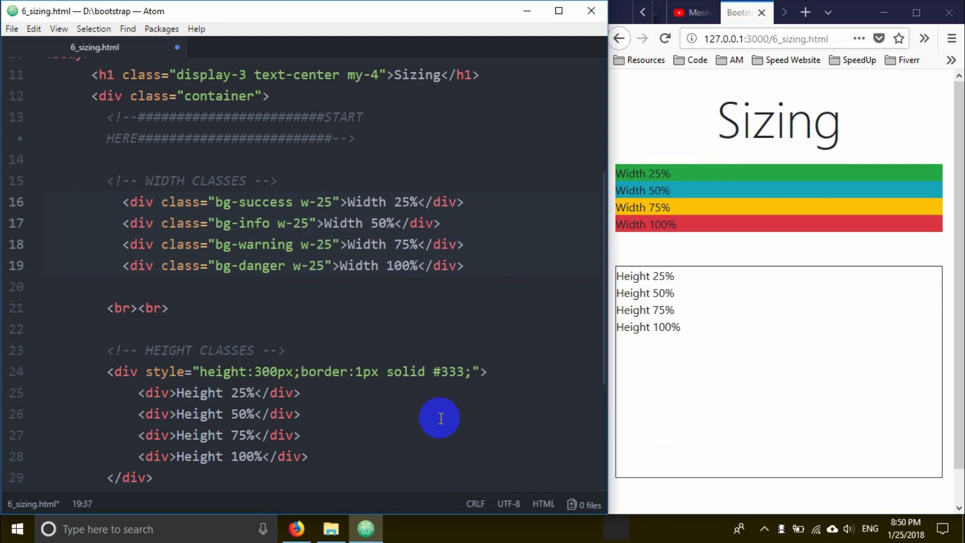
# Step: Change the bars' widths to w-25, w-50, w-75 and w-100 and save for graduated bars
pyautogui.hotkey('ctrl', 's')
pyautogui.doubleClick(303, 224)
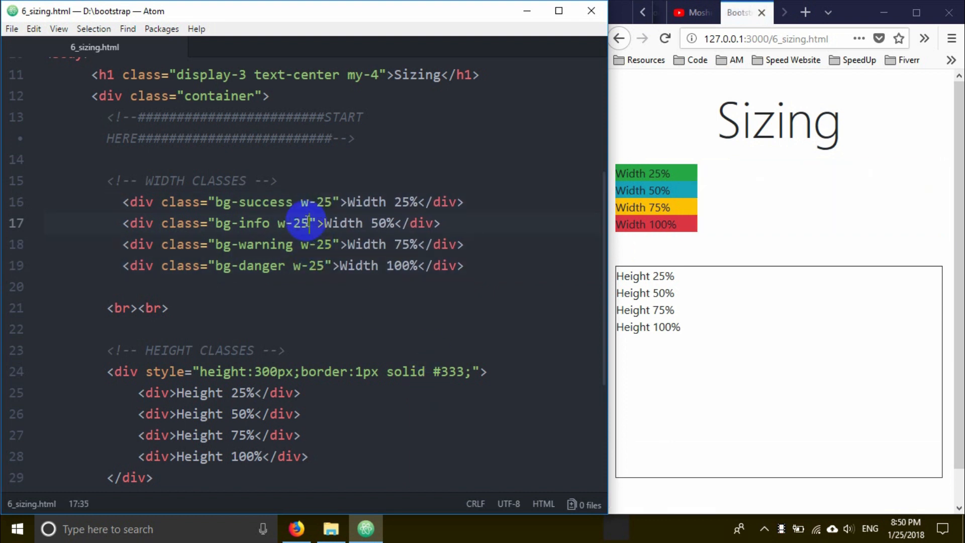
pyautogui.press('BackSpace')
pyautogui.write('50')
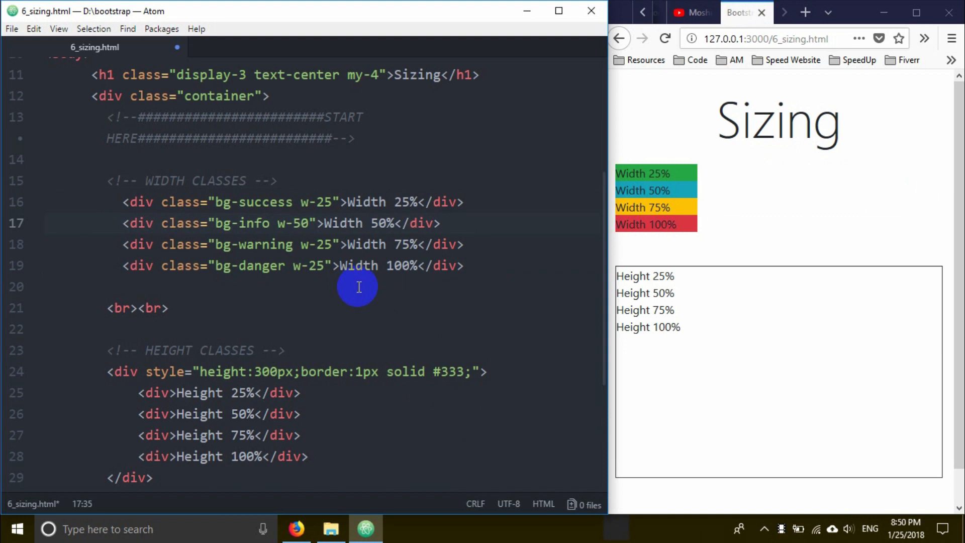
pyautogui.click(326, 244)
pyautogui.press('BackSpace')
pyautogui.press('BackSpace')
pyautogui.write('75')
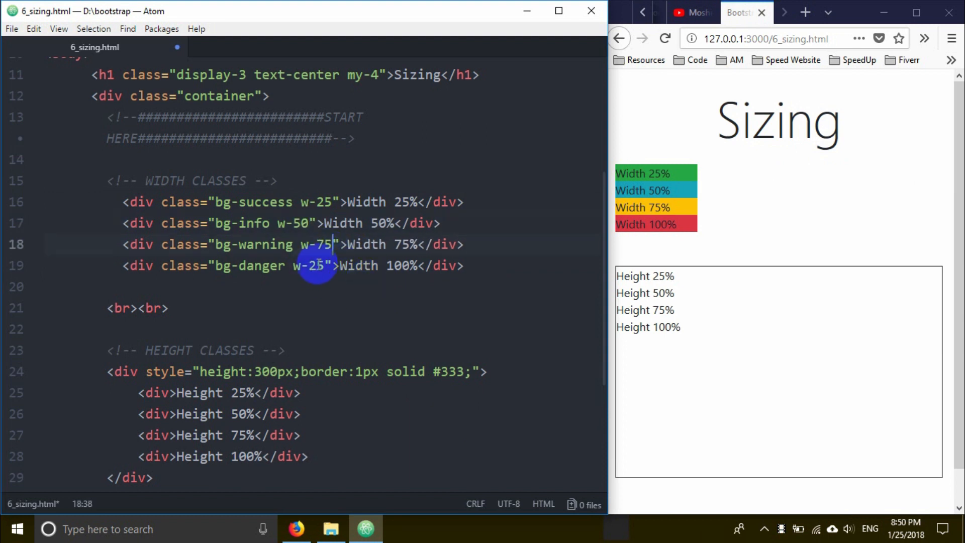
pyautogui.click(326, 266)
pyautogui.press('BackSpace')
pyautogui.press('BackSpace')
pyautogui.write('100')
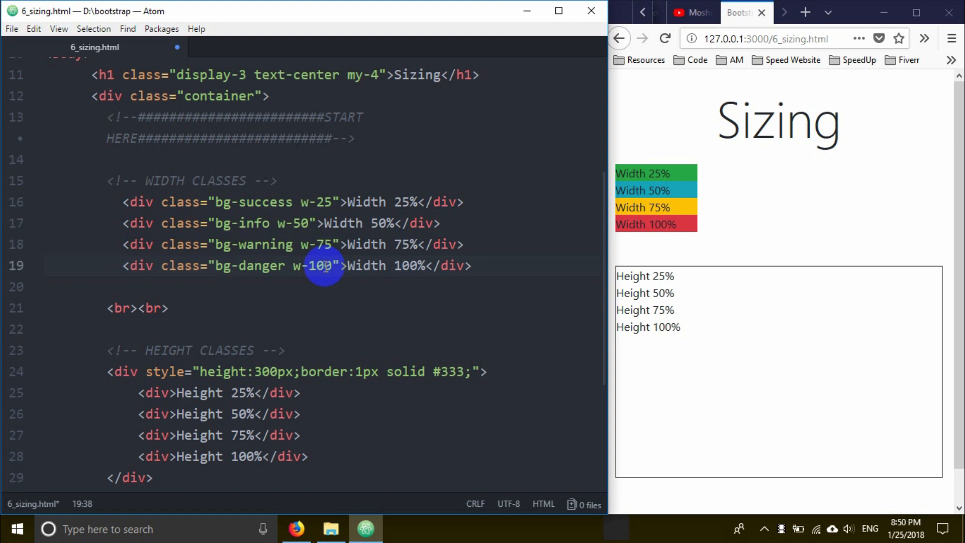
pyautogui.hotkey('ctrl', 's')
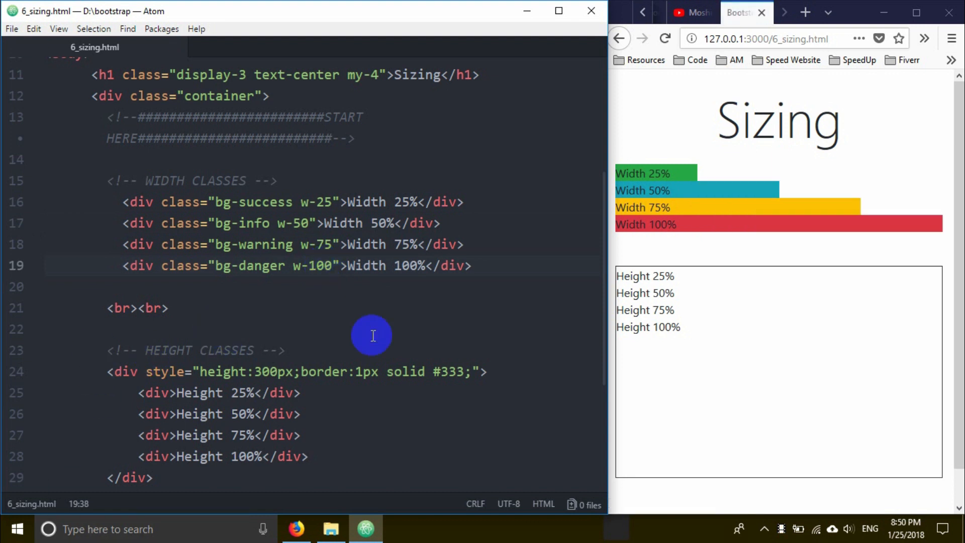
pyautogui.scroll(-1, 256, 283)
pyautogui.scroll(-1, 253, 290)
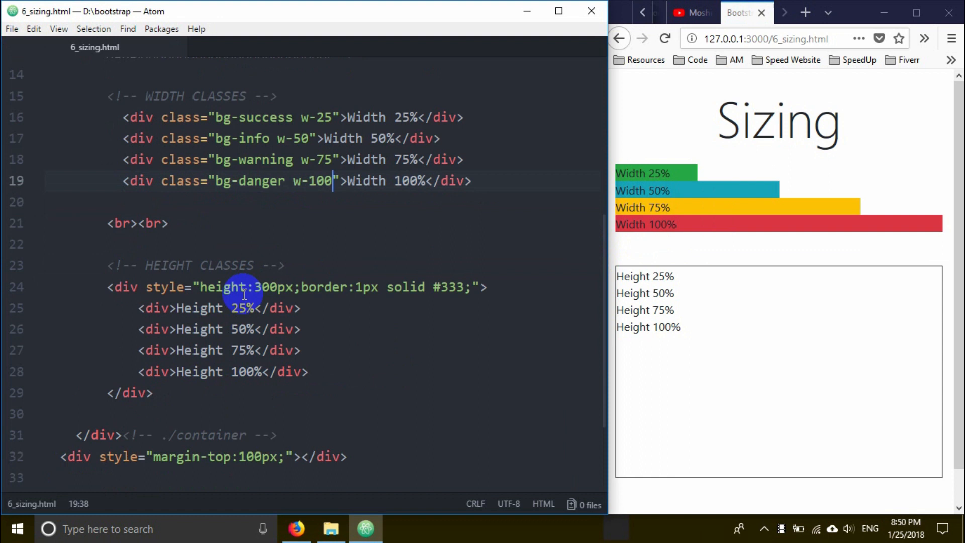
pyautogui.scroll(-1, 184, 290)
pyautogui.scroll(-1, 158, 249)
# Step: Set the height box div's style to height:300px;border:1px solid #333;
pyautogui.click(130, 230)
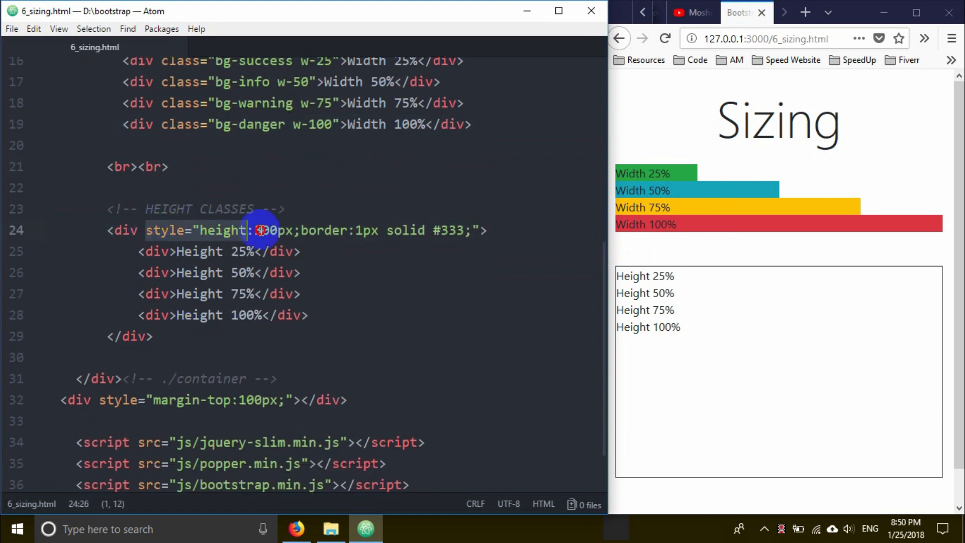
pyautogui.click(442, 230)
pyautogui.click(251, 230)
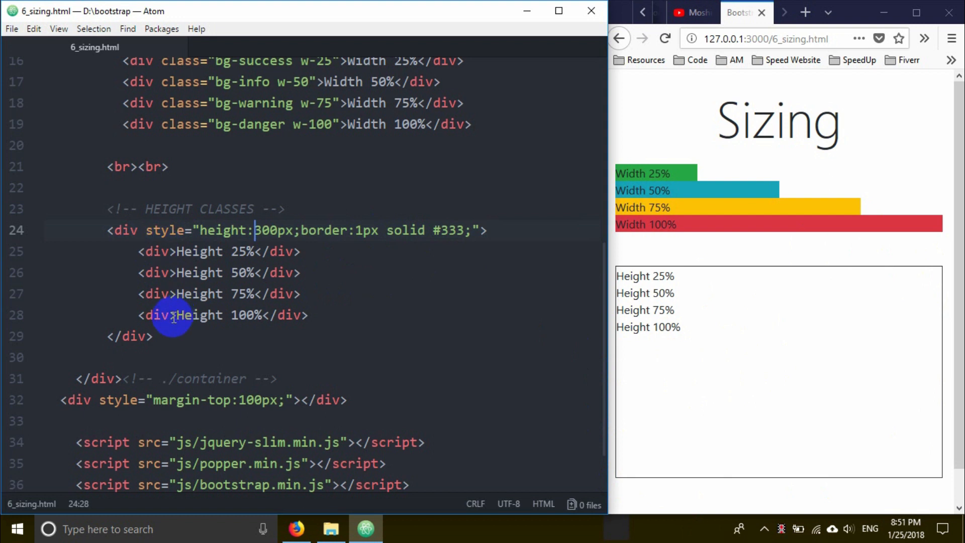
# Step: Give the Height 25% div class="bg-warning h-25" and save to show the yellow quarter band
pyautogui.click(168, 249)
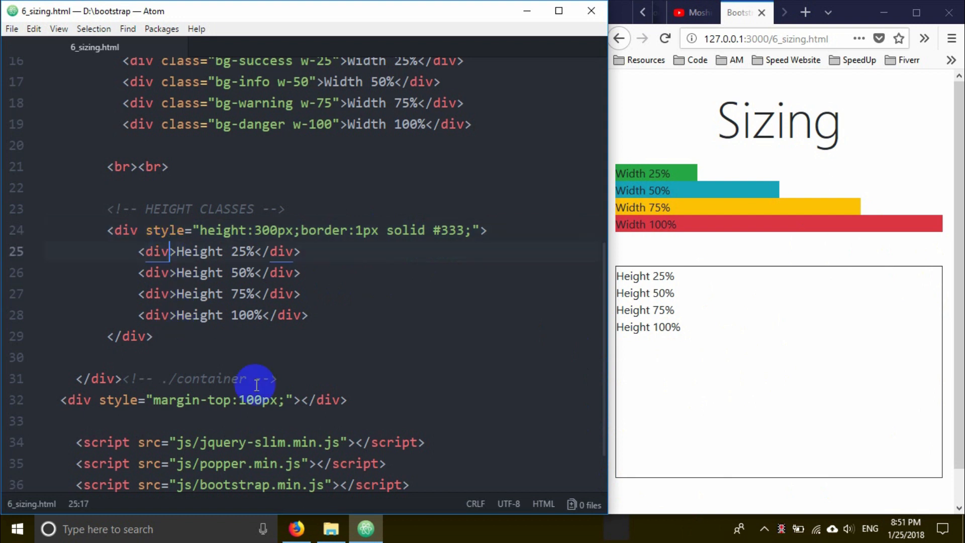
pyautogui.write('class')
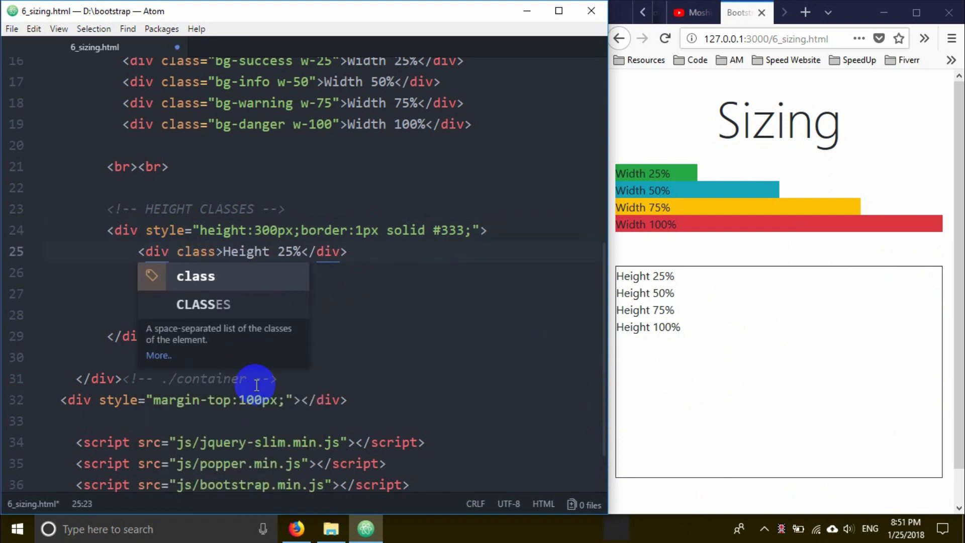
pyautogui.write('=""')
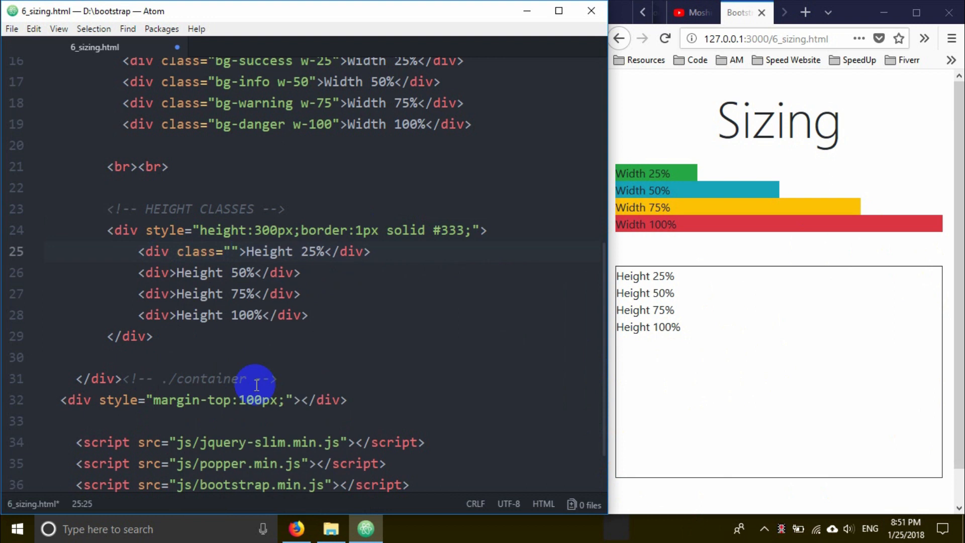
pyautogui.write('bg-wa')
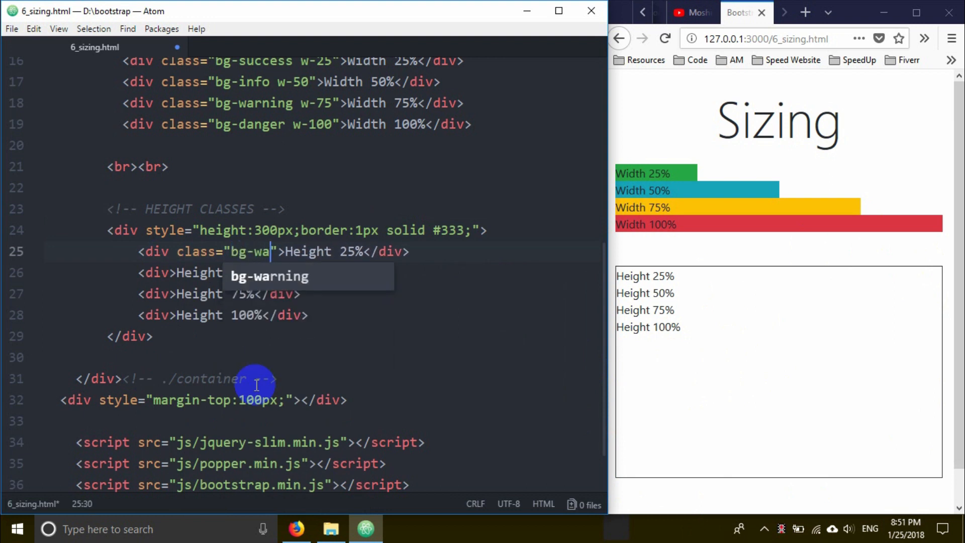
pyautogui.write('rni')
pyautogui.press('Tab')
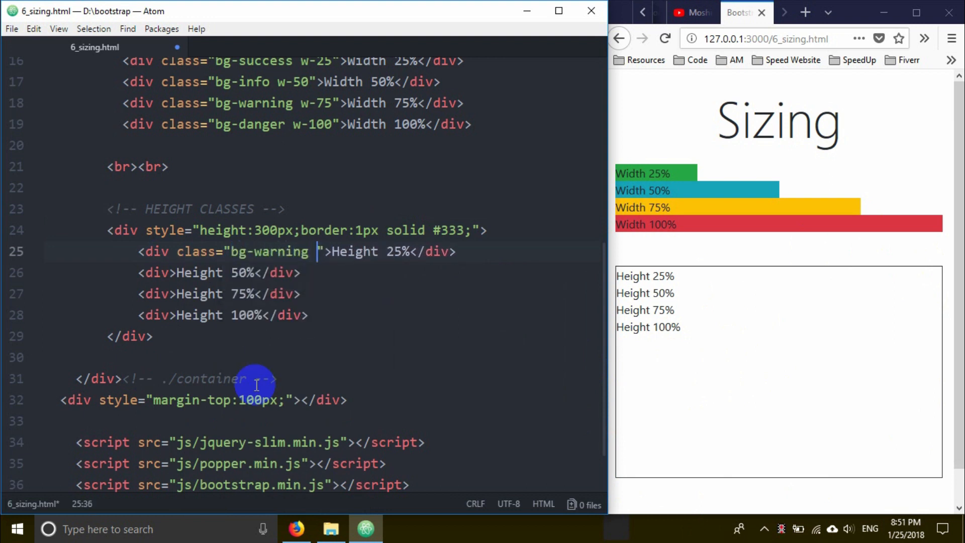
pyautogui.hotkey('ctrl', 's')
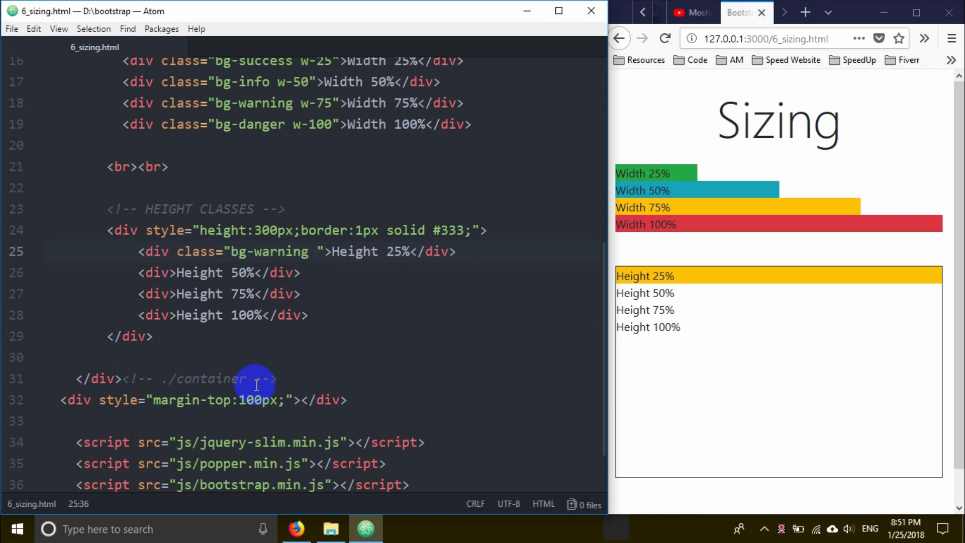
pyautogui.write('h')
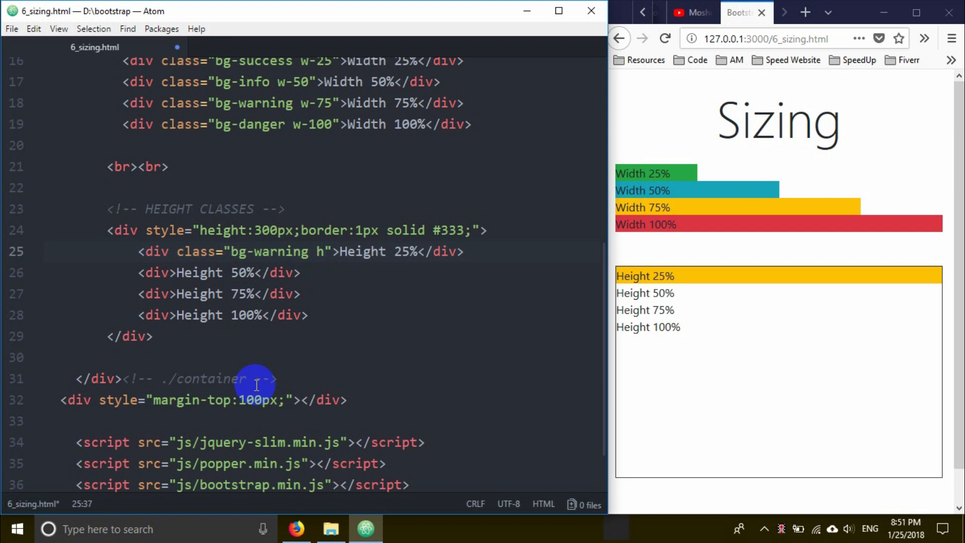
pyautogui.write('-25')
pyautogui.hotkey('ctrl', 's')
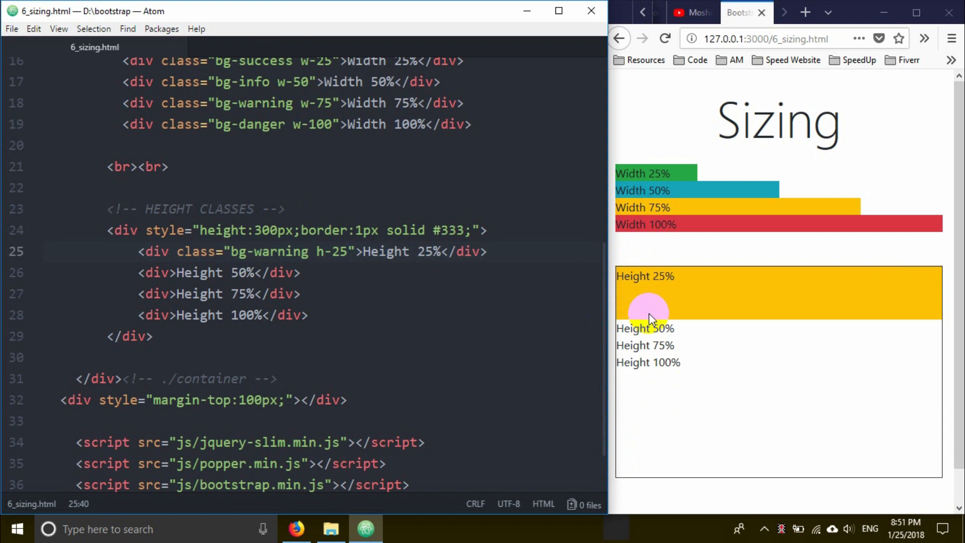
# Step: Give the Height 50% div class="bg-primary h-50" and save to show the blue half-height band
pyautogui.click(168, 276)
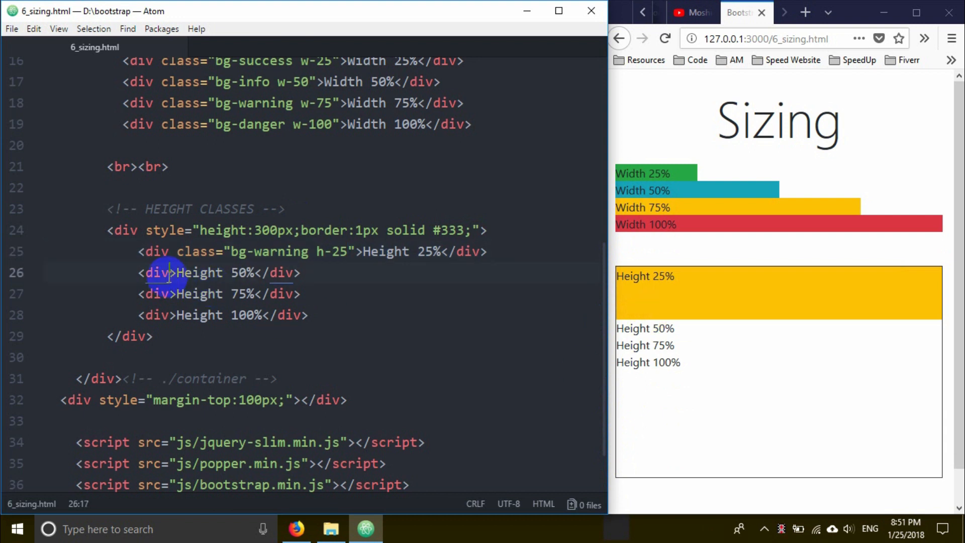
pyautogui.write('class')
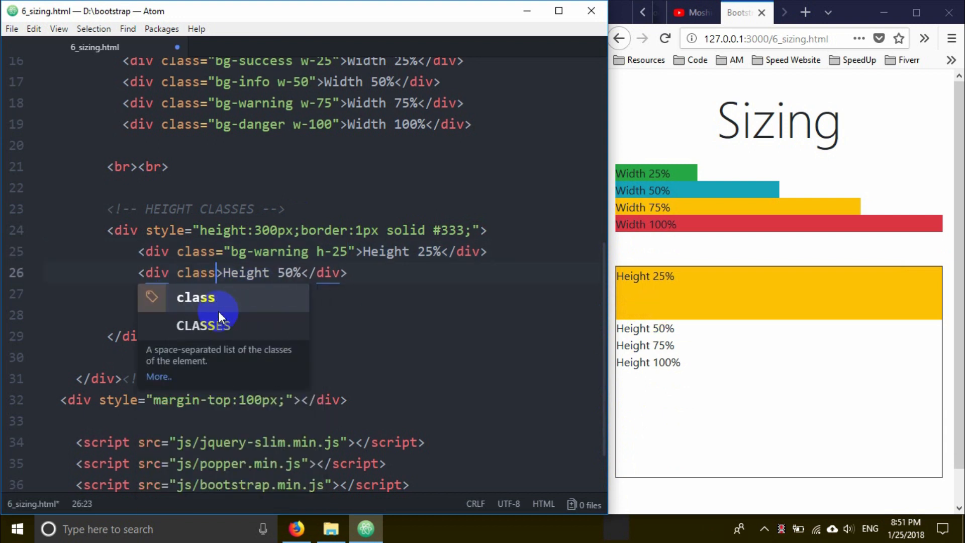
pyautogui.press('Return')
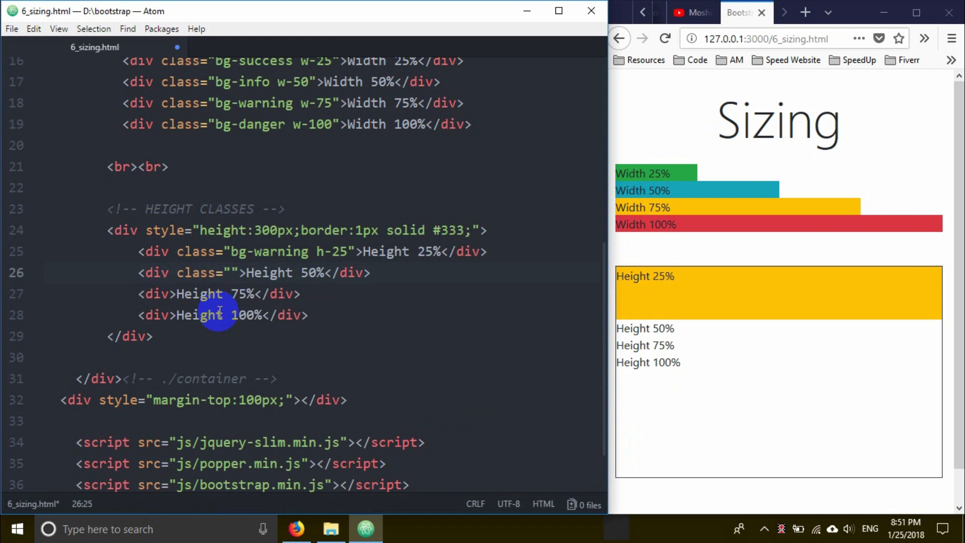
pyautogui.write('bg-')
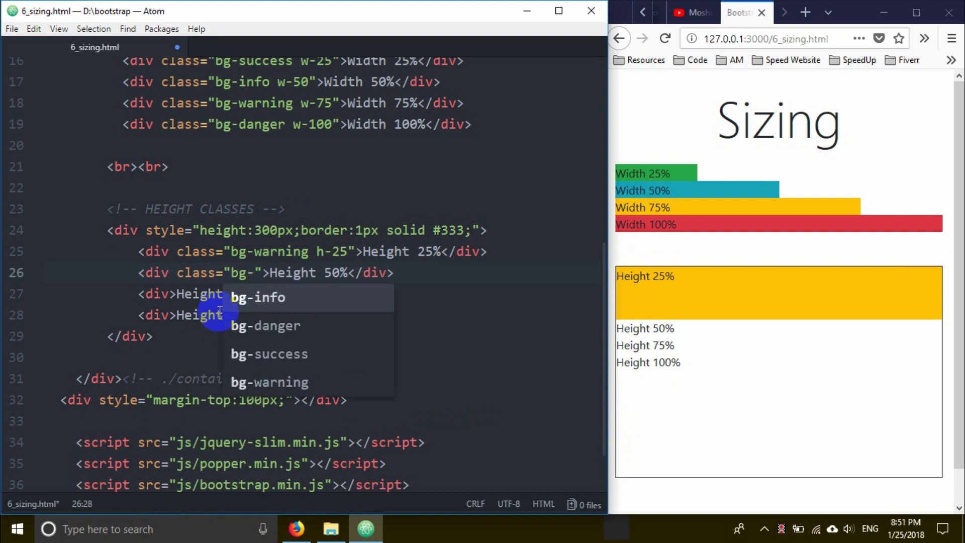
pyautogui.write('primary ')
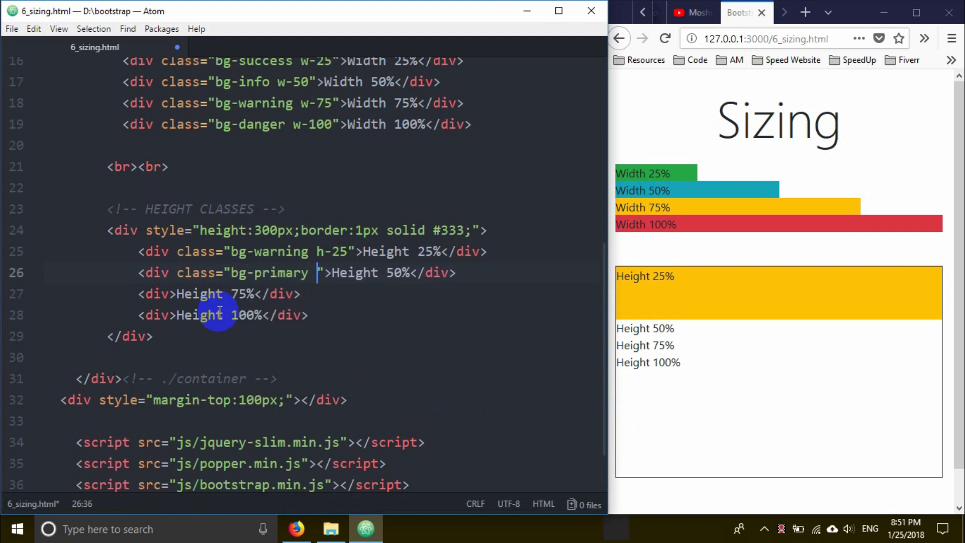
pyautogui.write('h-')
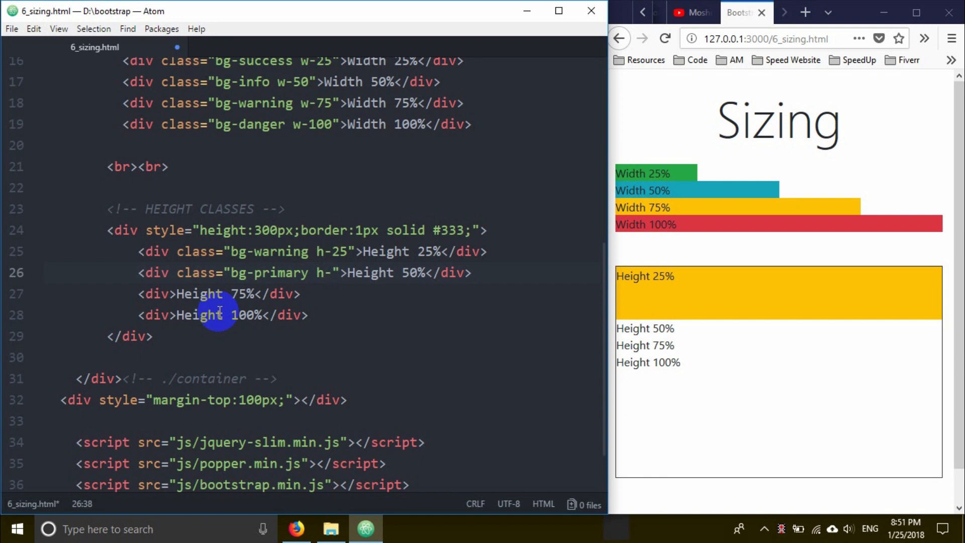
pyautogui.write('50')
pyautogui.hotkey('ctrl', 's')
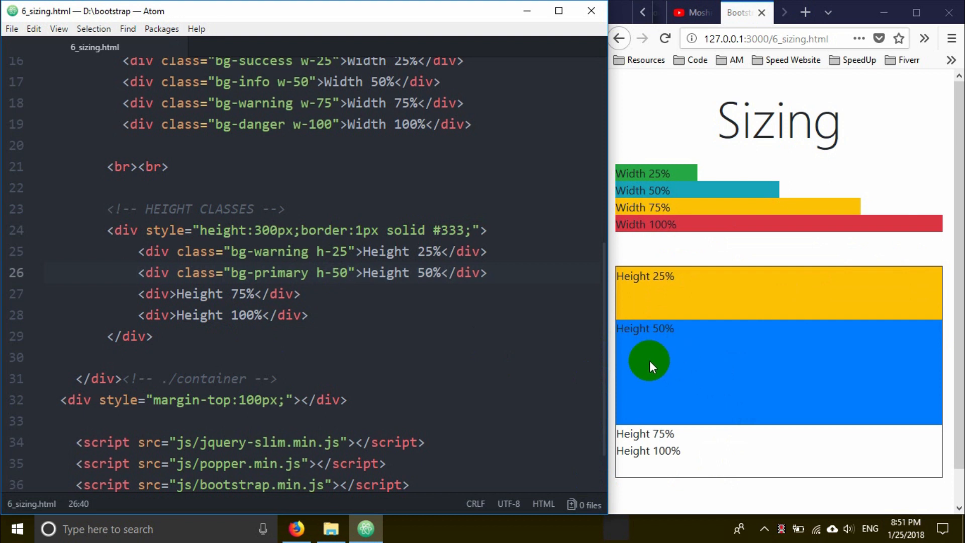
# Step: Give the Height 75% div class="bg-danger h-75" and save to show the tall red block
pyautogui.click(170, 294)
pyautogui.write('clas')
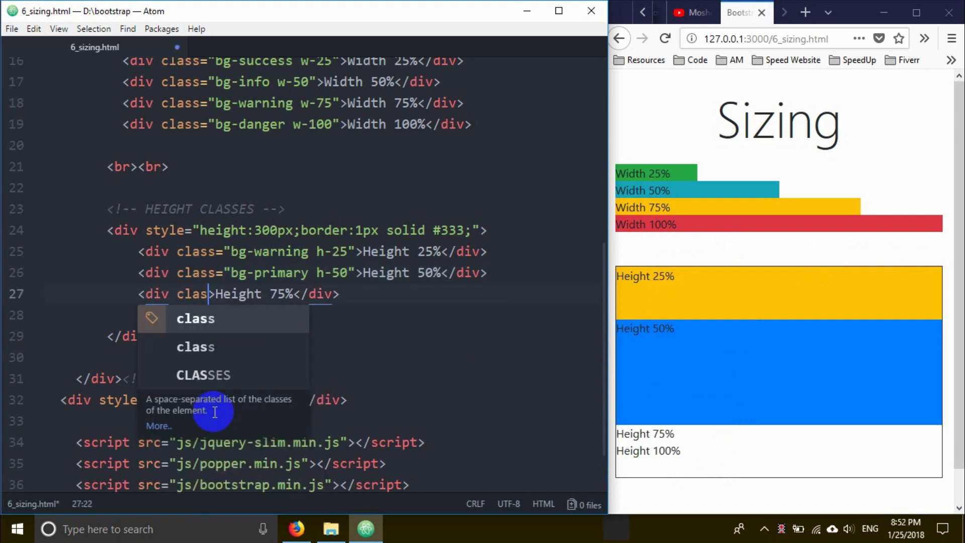
pyautogui.write('s=')
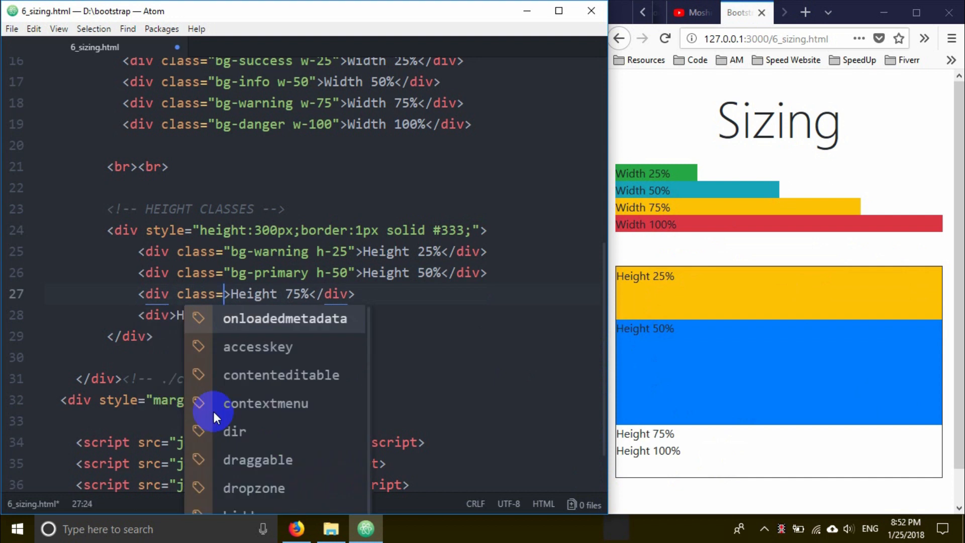
pyautogui.press('BackSpace')
pyautogui.write('="bg-')
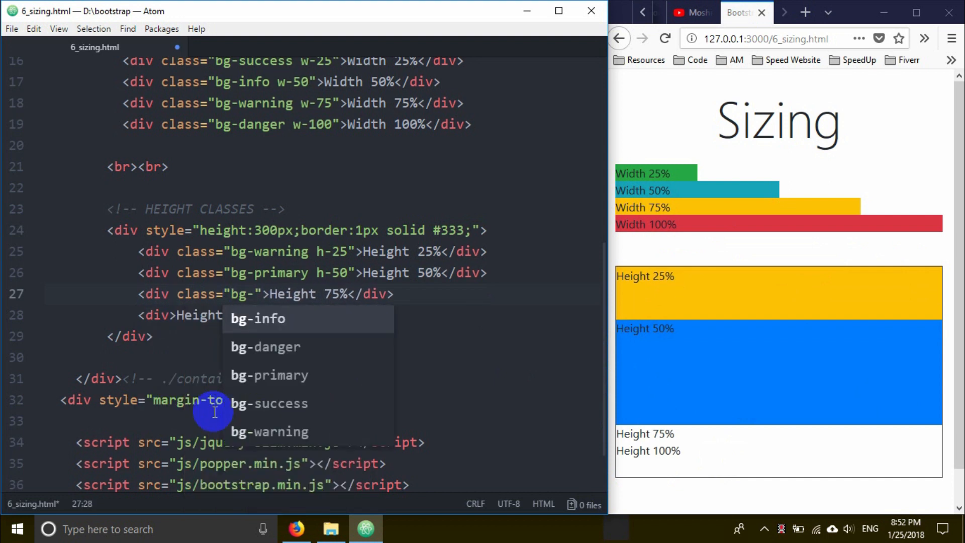
pyautogui.write('danger ')
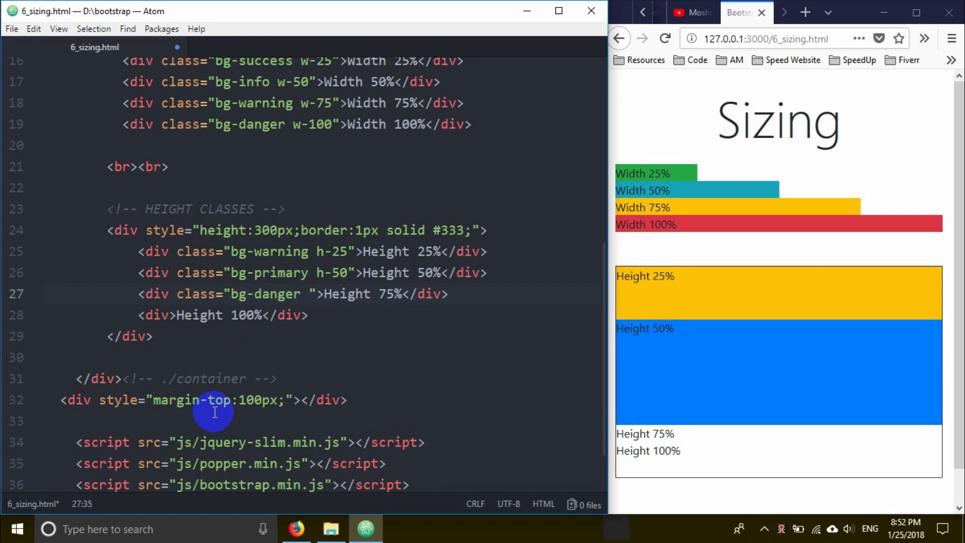
pyautogui.write('h-')
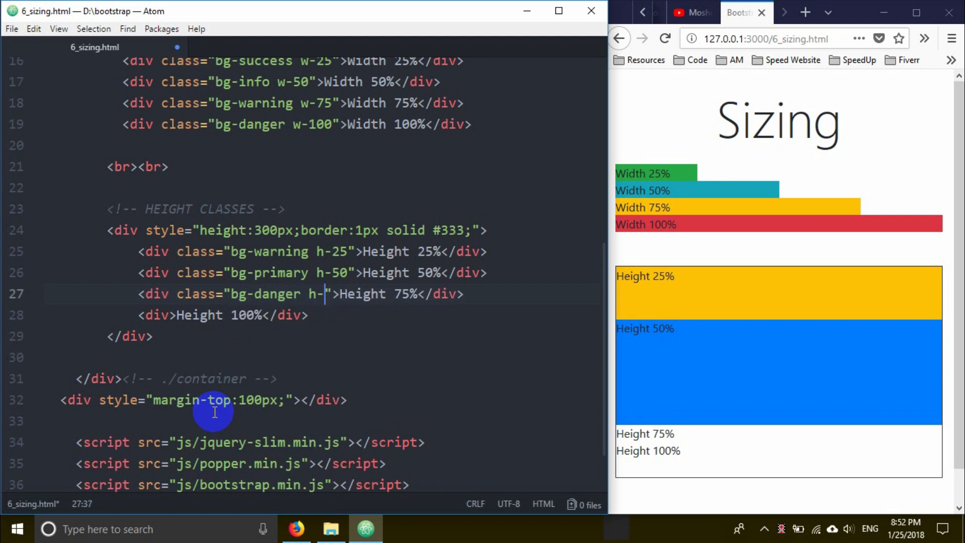
pyautogui.write('75')
pyautogui.hotkey('ctrl', 's')
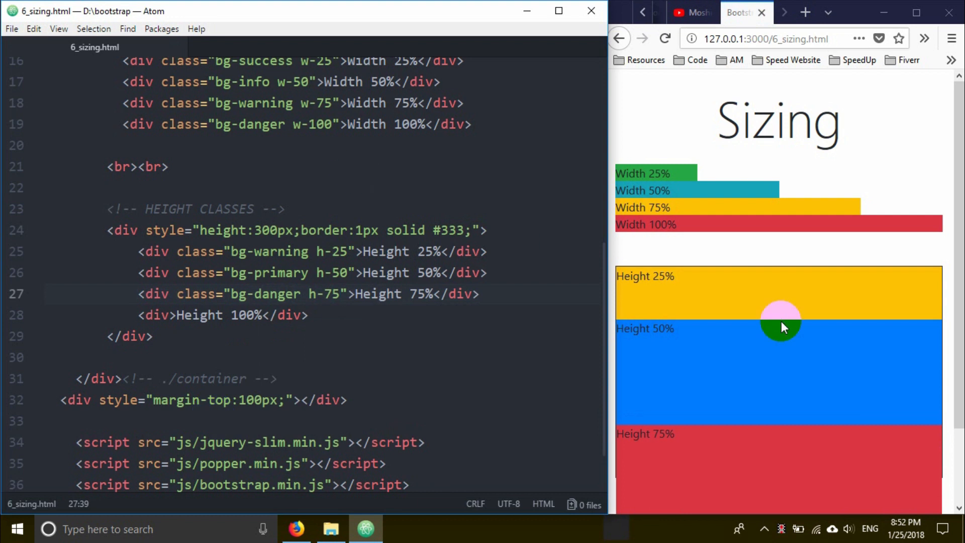
pyautogui.scroll(-2, 784, 321)
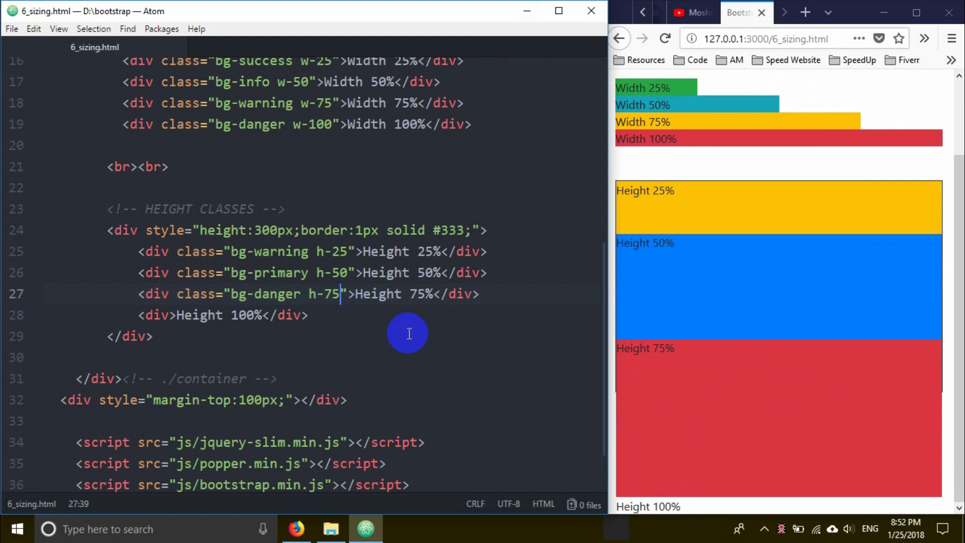
pyautogui.scroll(1, 403, 325)
# Step: Delete the Height 25% and Height 50% div lines and save the file
pyautogui.moveTo(488, 301); pyautogui.dragTo(39, 286)
pyautogui.hotkey('ctrl', 'c')
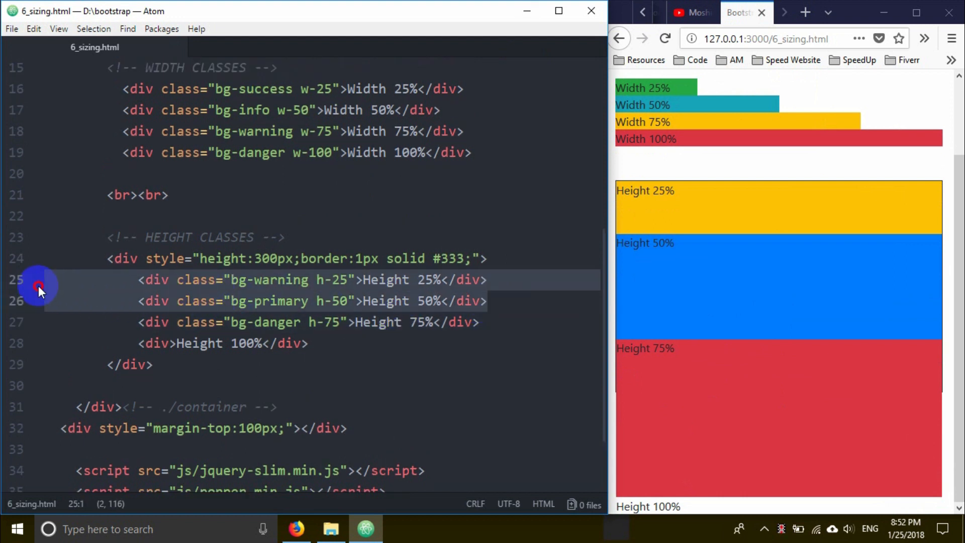
pyautogui.press('Delete')
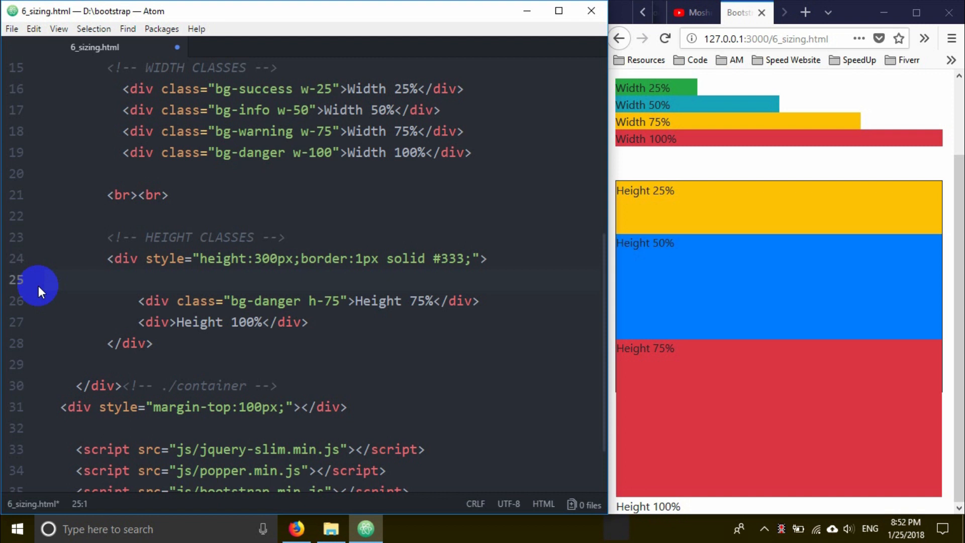
pyautogui.hotkey('ctrl', 's')
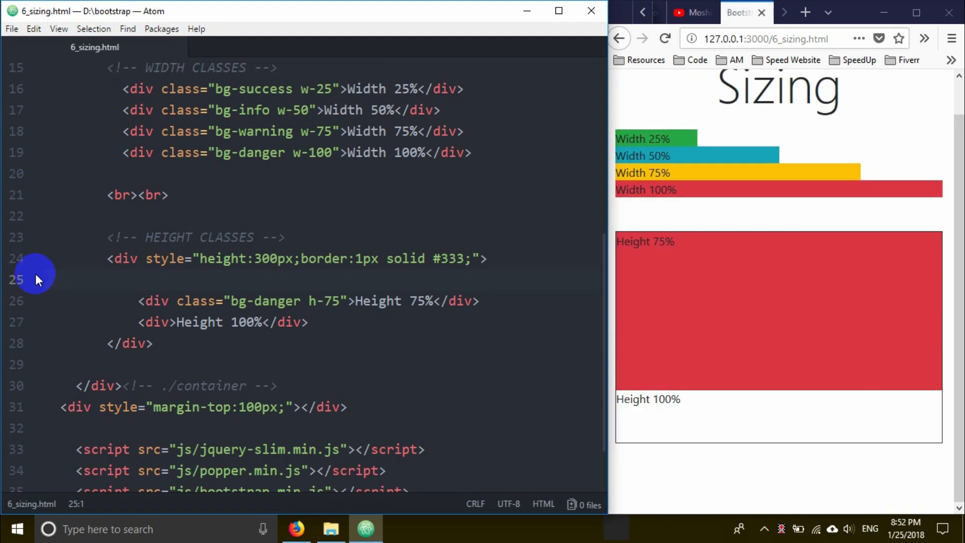
pyautogui.click(161, 301)
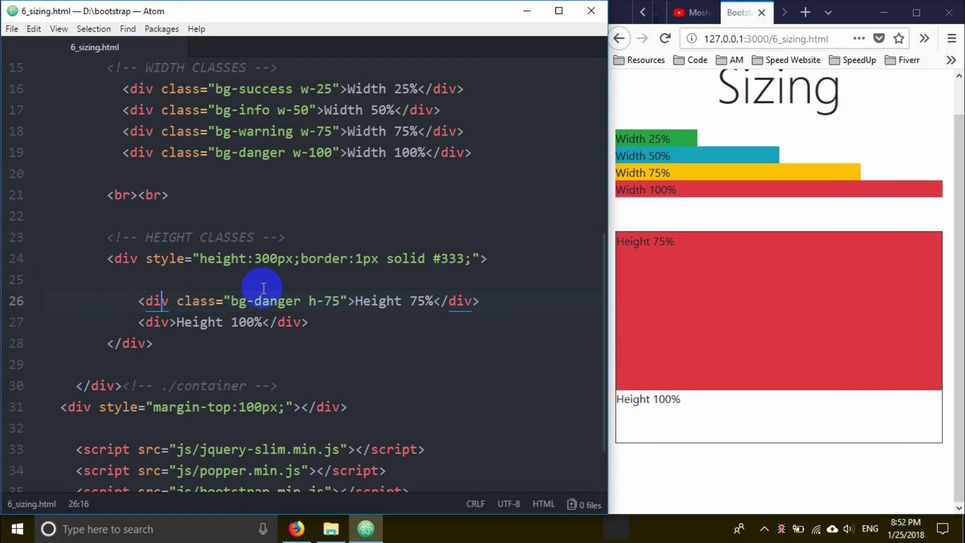
# Step: Clean and indent the empty line, then paste the h-25 and h-50 divs back in
pyautogui.click(180, 281)
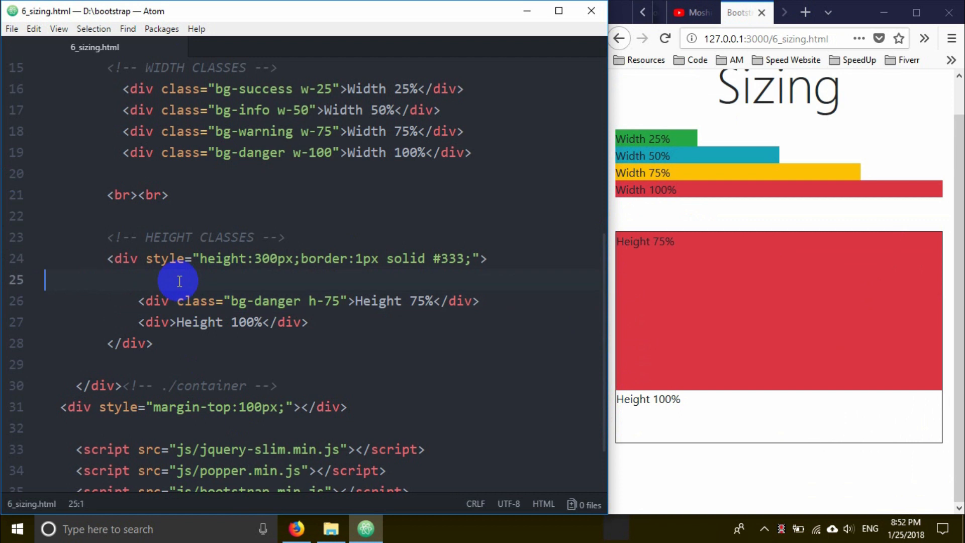
pyautogui.write('`')
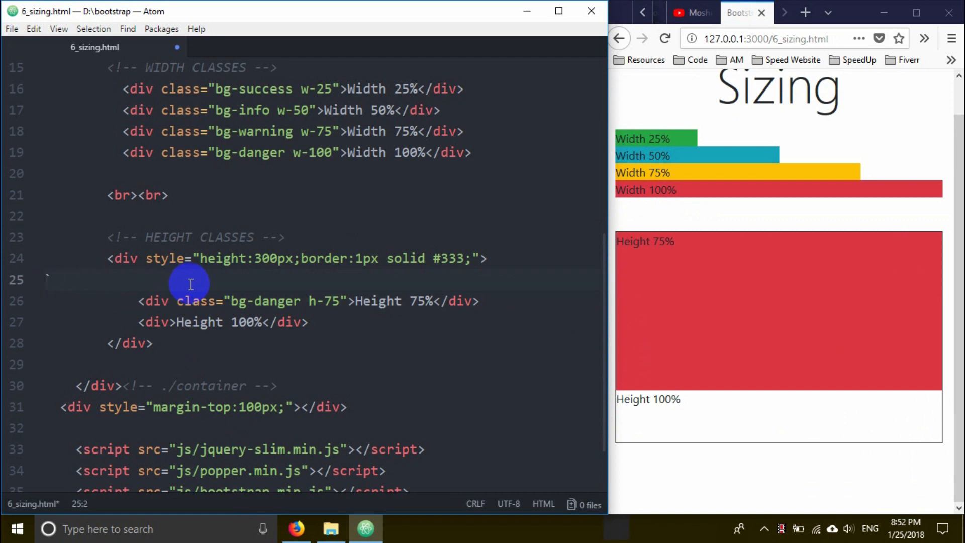
pyautogui.press('BackSpace')
pyautogui.press('Tab')
pyautogui.press('Tab')
pyautogui.press('Tab')
pyautogui.press('Tab')
pyautogui.press('Tab')
pyautogui.press('Tab')
pyautogui.hotkey('ctrl', 'v')
# Step: Select the three coloured height div lines h-25, h-50 and h-75
pyautogui.moveTo(490, 296)
pyautogui.mouseDown()
pyautogui.moveTo(260, 296)
pyautogui.moveTo(120, 279)
pyautogui.mouseUp()
pyautogui.press('Tab')
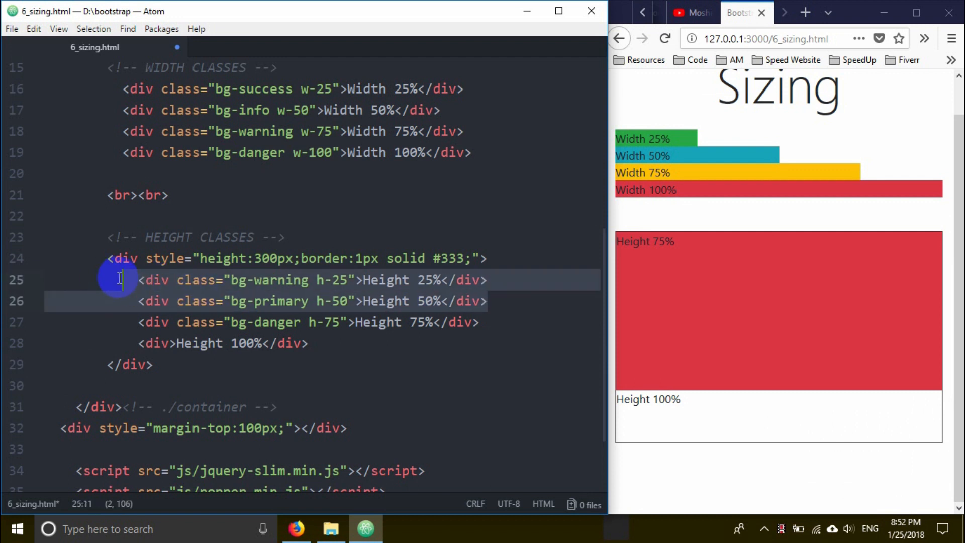
pyautogui.click(230, 323)
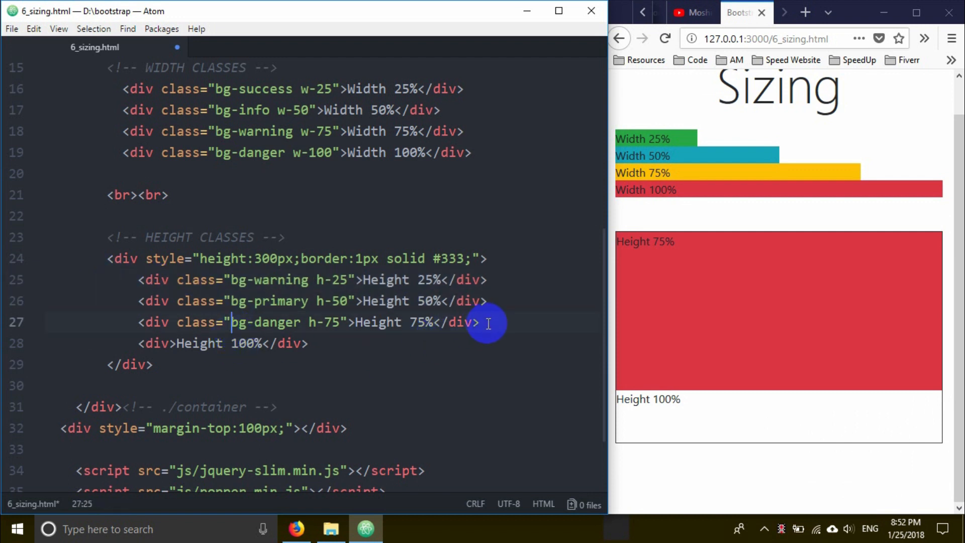
pyautogui.moveTo(488, 323); pyautogui.dragTo(138, 283)
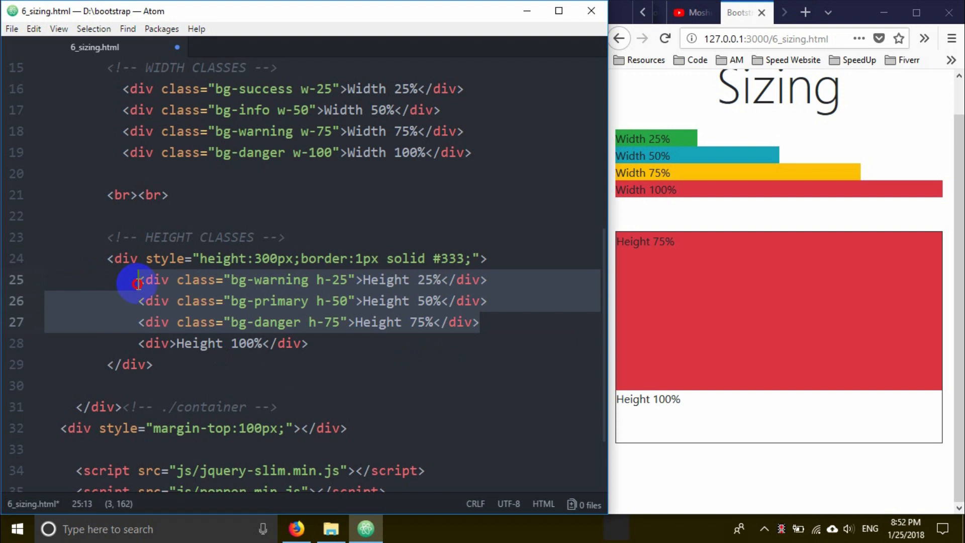
# Step: Cut the three coloured divs, give Height 100% class="bg-dark text-light h-100", and save
pyautogui.press('BackSpace')
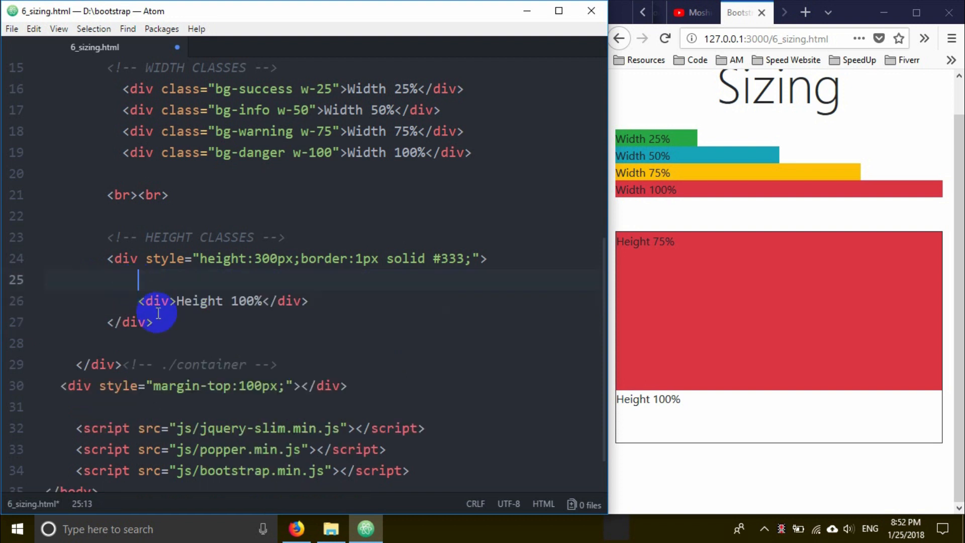
pyautogui.click(169, 300)
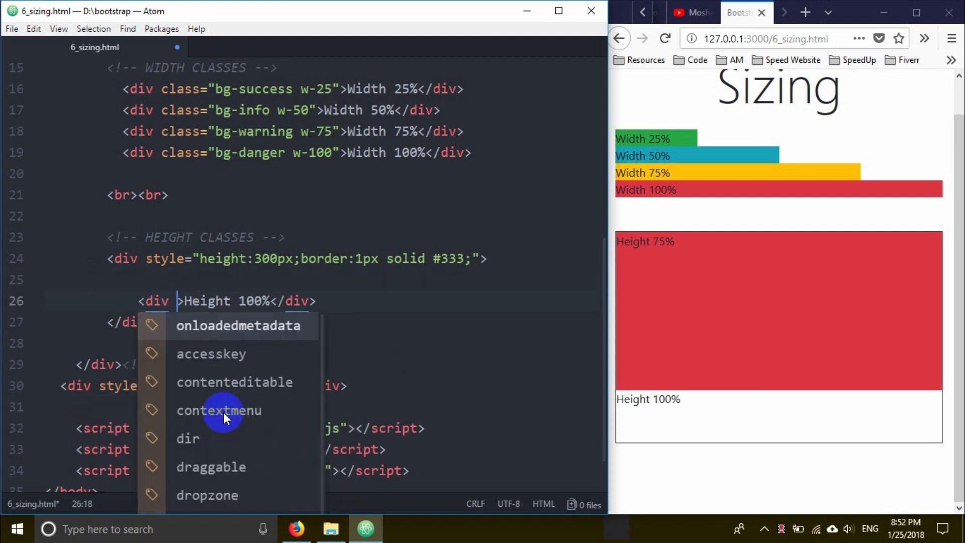
pyautogui.write('class')
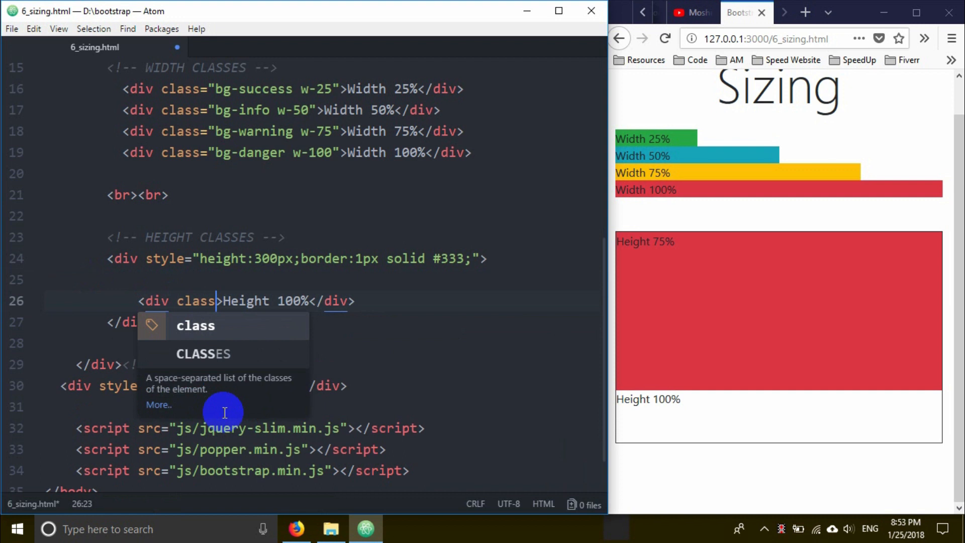
pyautogui.write('="')
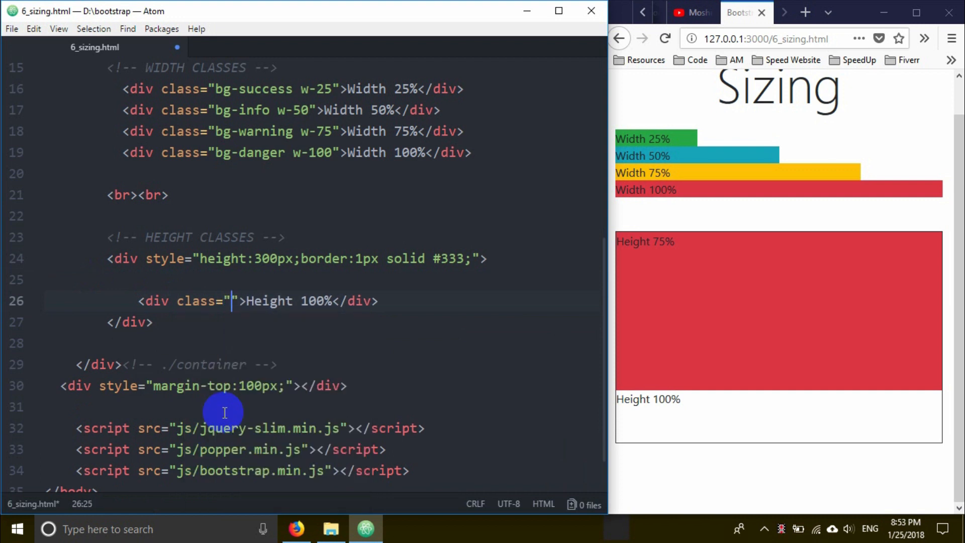
pyautogui.write('bg-')
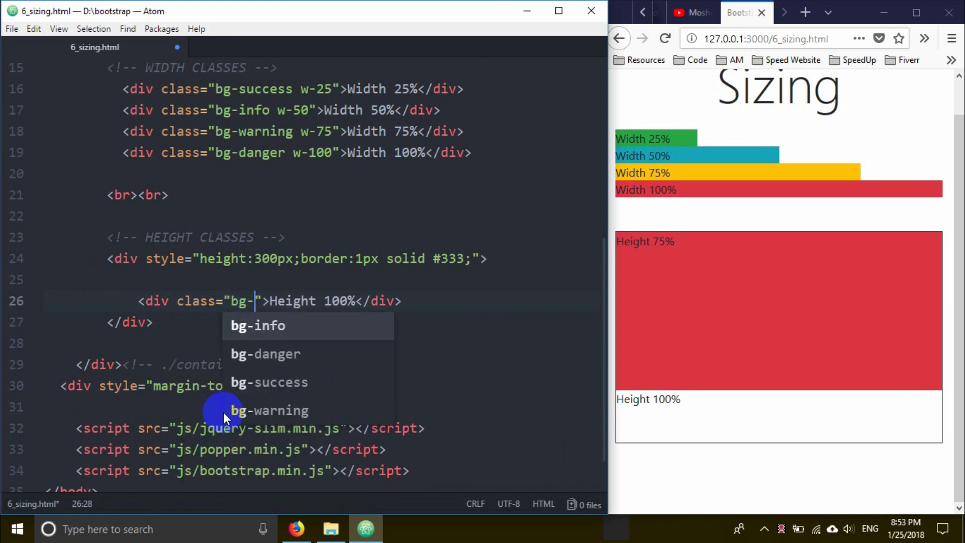
pyautogui.write('dark')
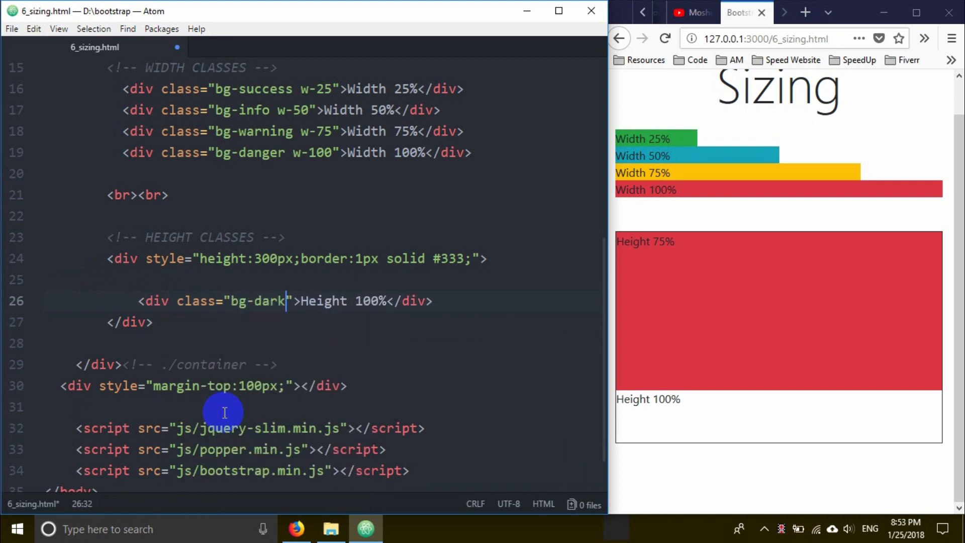
pyautogui.write(' text')
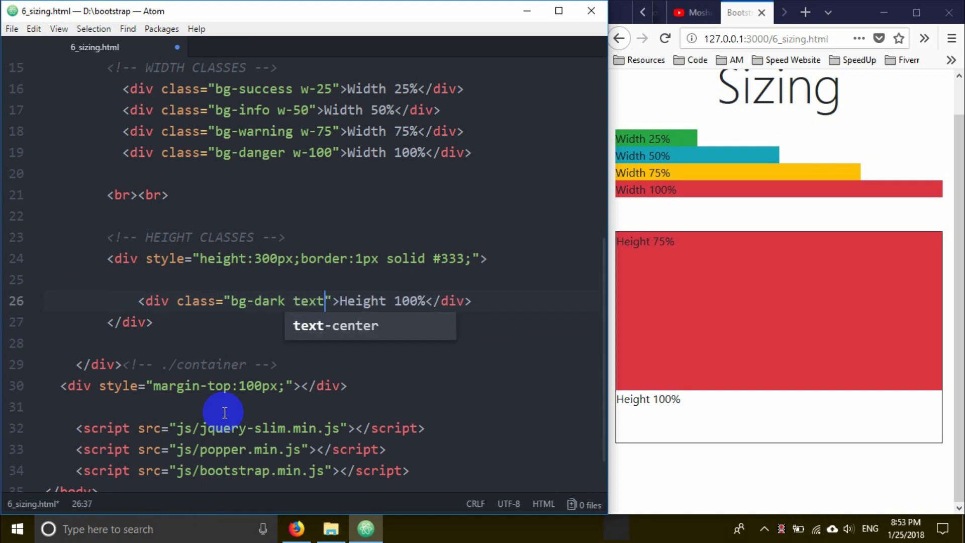
pyautogui.write('-ligh')
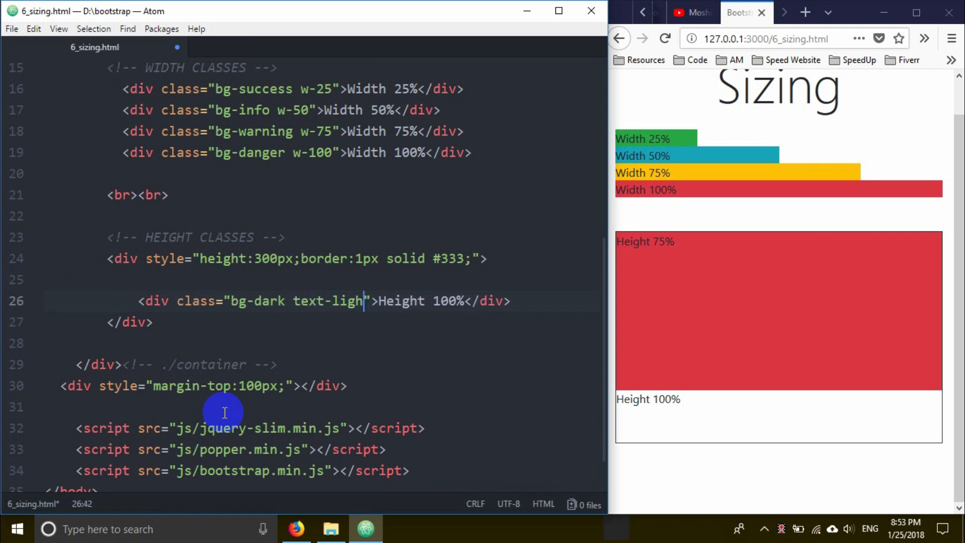
pyautogui.write('t h-')
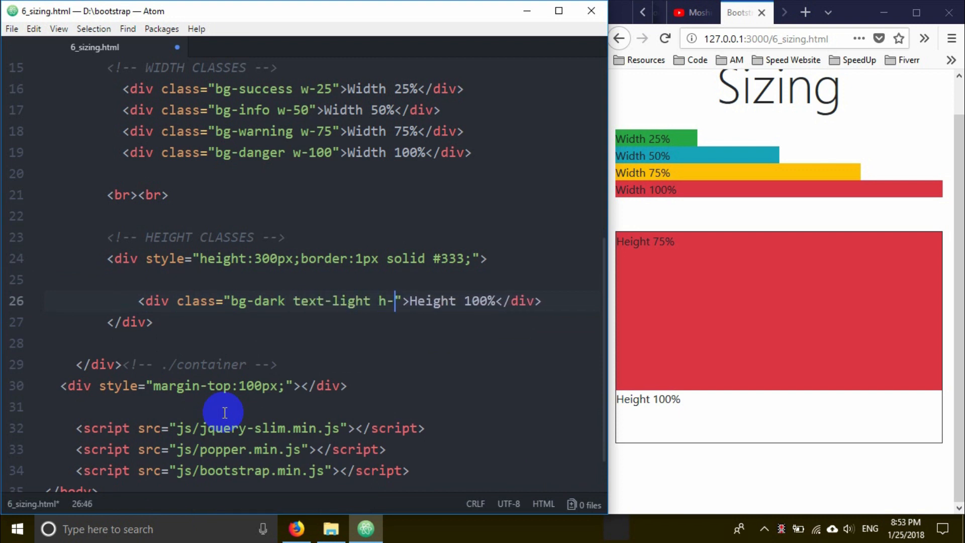
pyautogui.write('19')
pyautogui.press('BackSpace')
pyautogui.write('00')
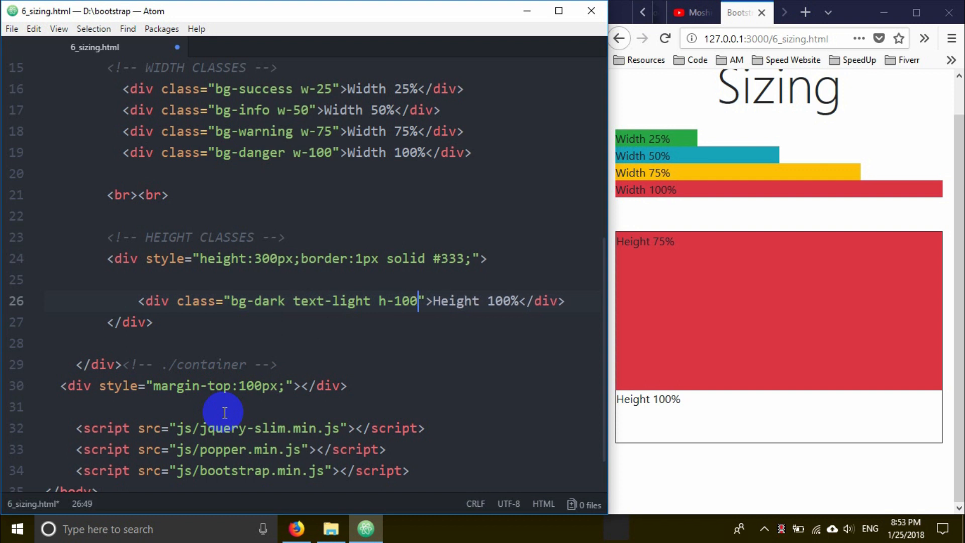
pyautogui.hotkey('ctrl', 's')
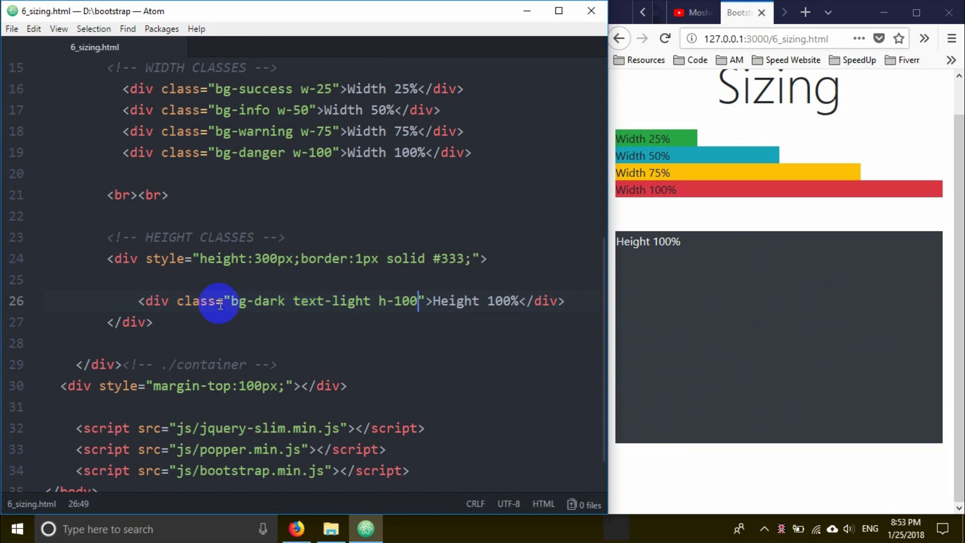
# Step: Paste the h-25, h-50 and h-75 divs back on an indented line above Height 100%
pyautogui.click(170, 279)
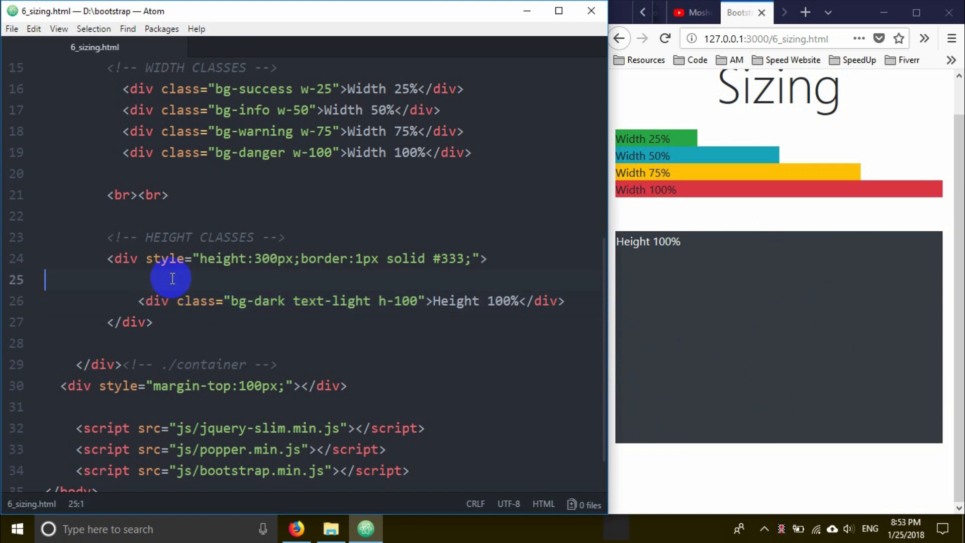
pyautogui.press('Tab')
pyautogui.press('Tab')
pyautogui.press('Tab')
pyautogui.press('Tab')
pyautogui.press('Tab')
pyautogui.write('<div class="bg-warning h-25">Height 25%</div>           <div class="bg-primary h-50">Height 50%</div>           <div class="bg-danger h-75">Height 75%</div>')
# Step: Align the Height 100% div's indentation with the others and save the file
pyautogui.doubleClick(446, 322)
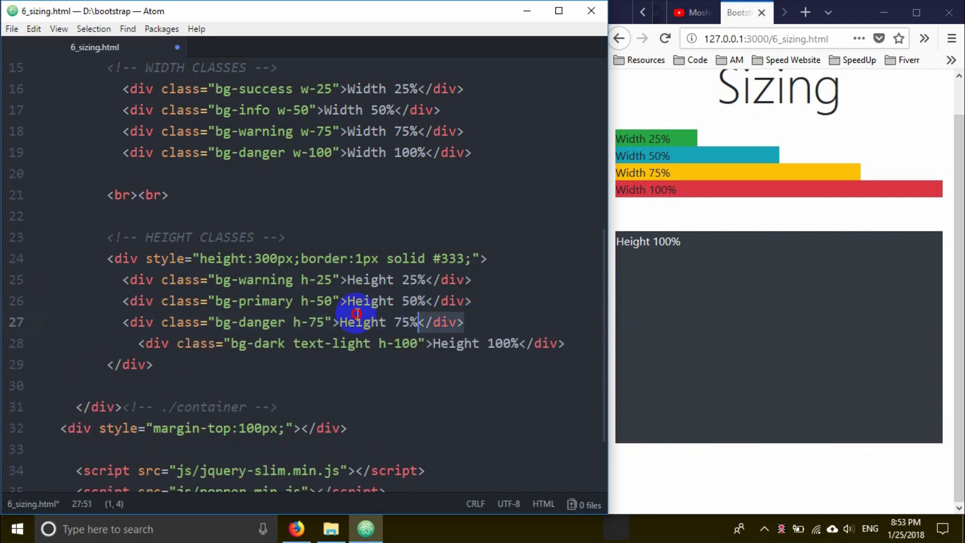
pyautogui.moveTo(464, 322); pyautogui.dragTo(125, 285)
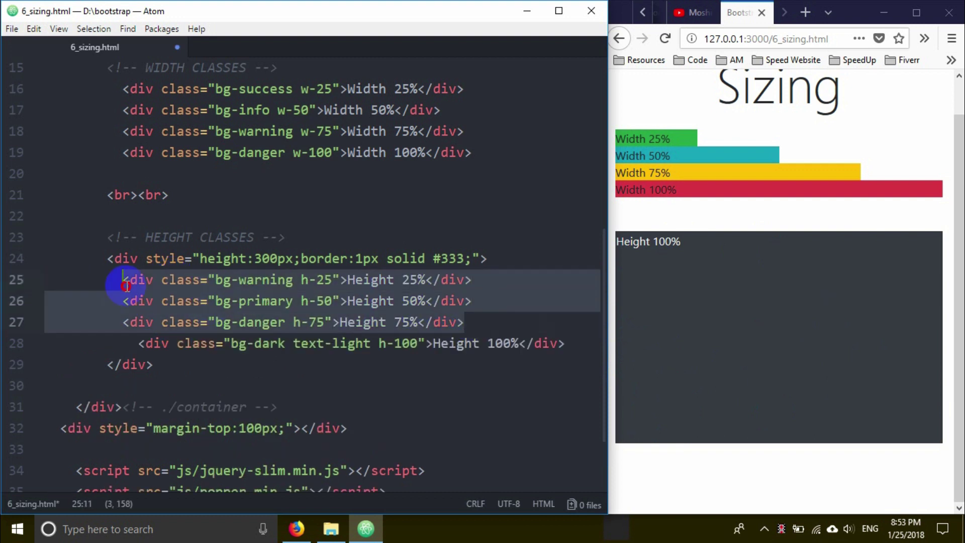
pyautogui.click(137, 348)
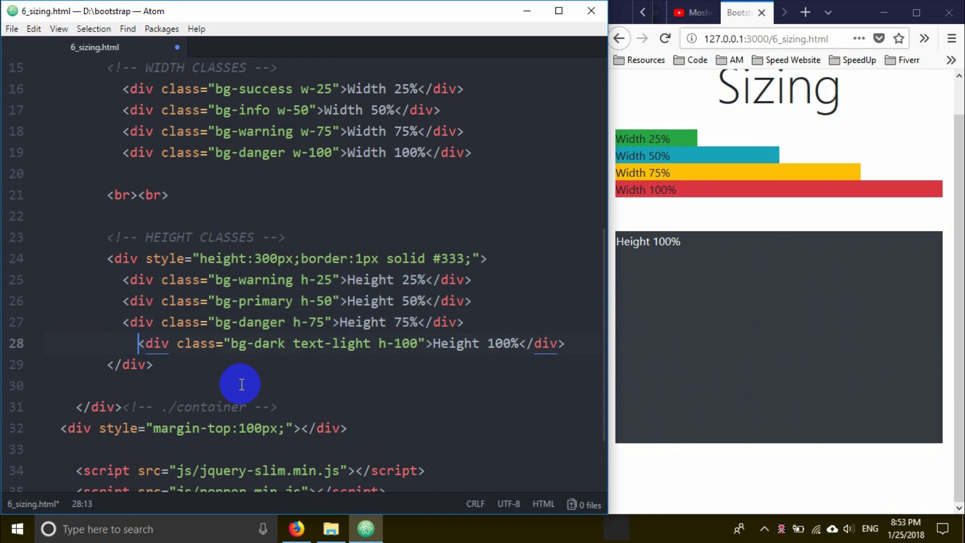
pyautogui.press('BackSpace')
pyautogui.hotkey('ctrl', 's')
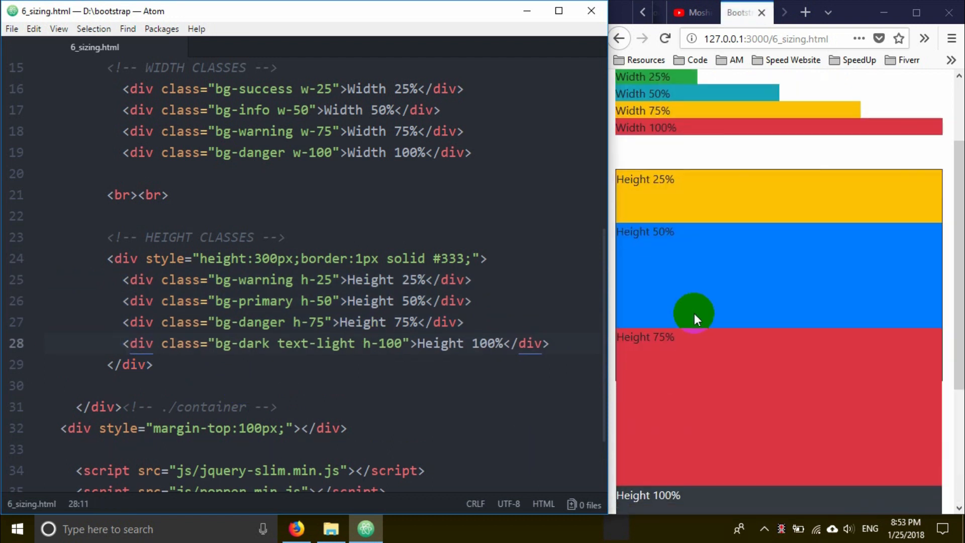
pyautogui.scroll(-3, 701, 272)
pyautogui.scroll(-1, 708, 229)
pyautogui.scroll(5, 686, 329)
pyautogui.scroll(-3, 686, 330)
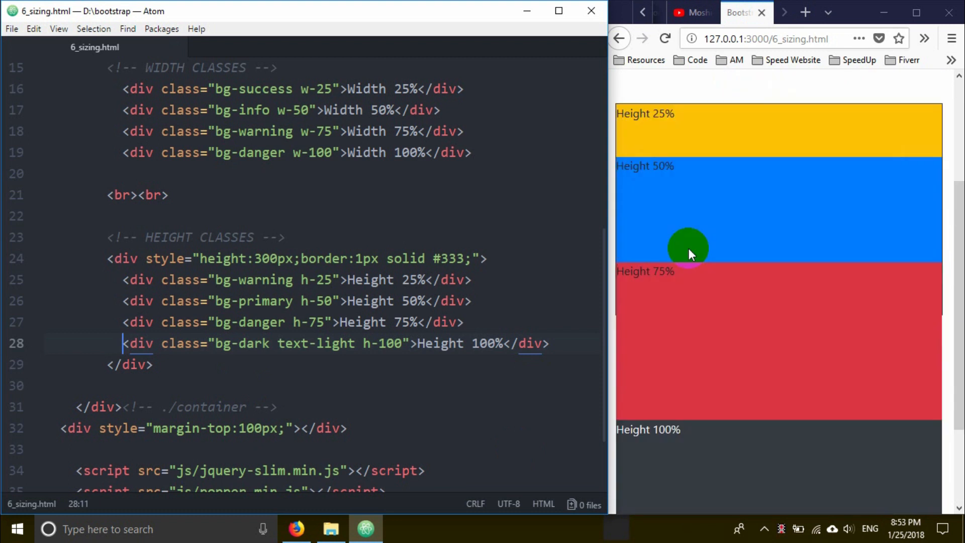
pyautogui.scroll(-3, 686, 252)
pyautogui.scroll(3, 709, 392)
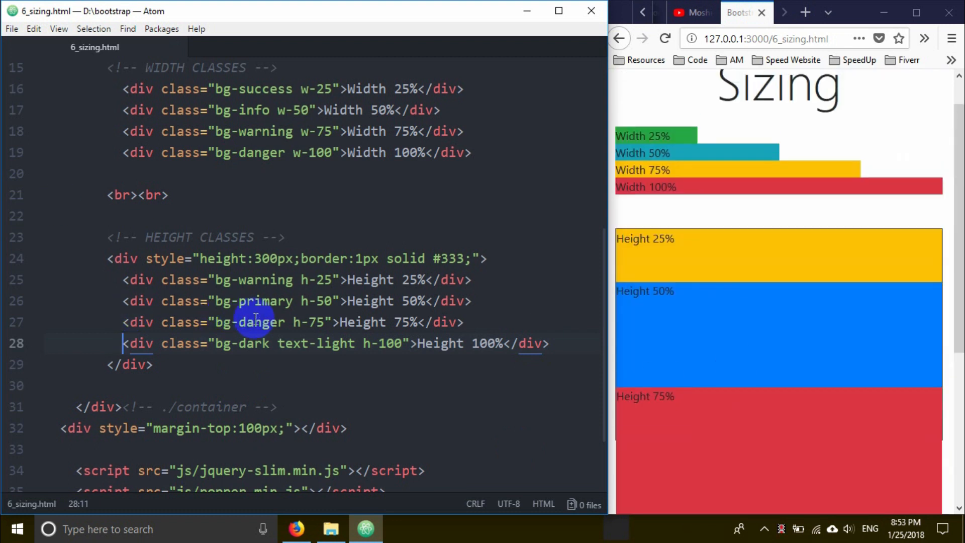
pyautogui.scroll(-1, 313, 298)
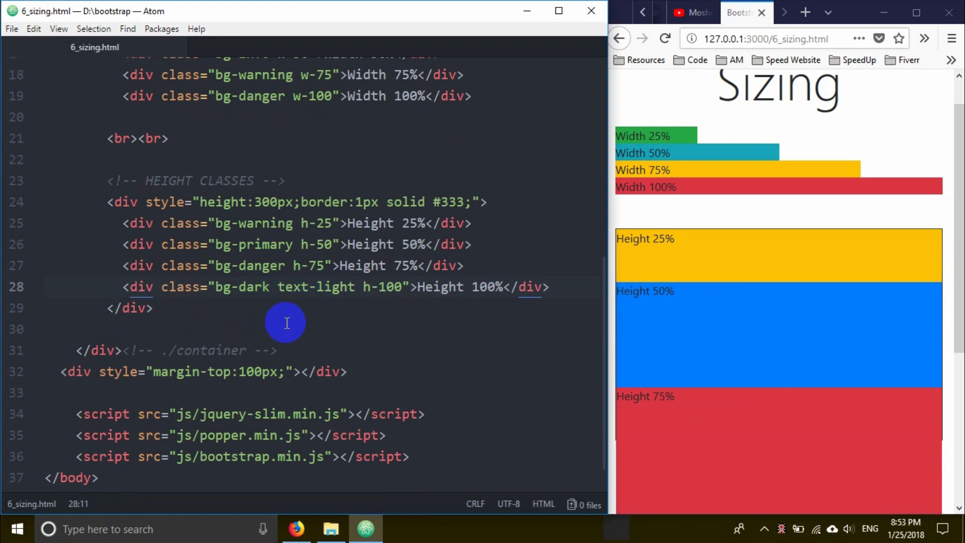
pyautogui.scroll(-1, 287, 323)
pyautogui.scroll(2, 280, 328)
pyautogui.scroll(2, 272, 325)
pyautogui.scroll(2, 280, 323)
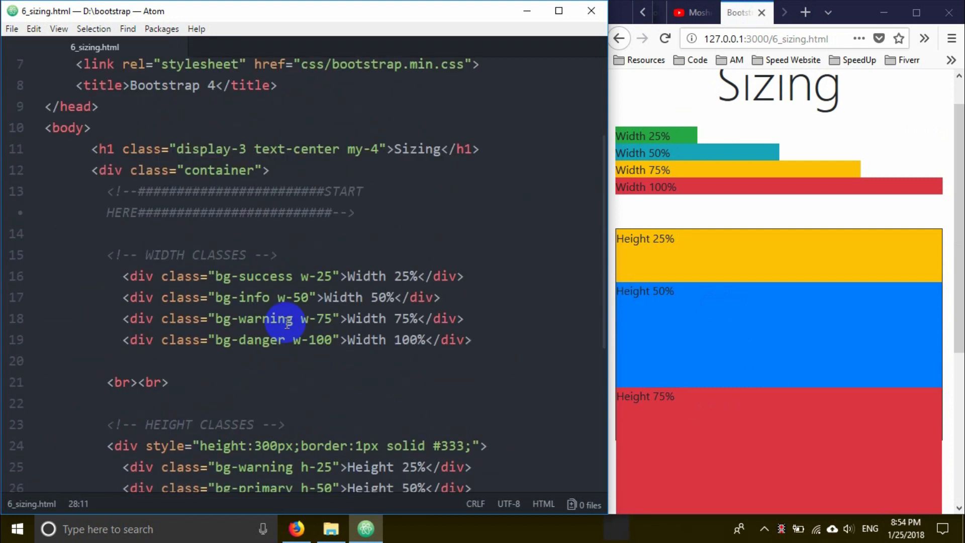
pyautogui.scroll(2, 286, 323)
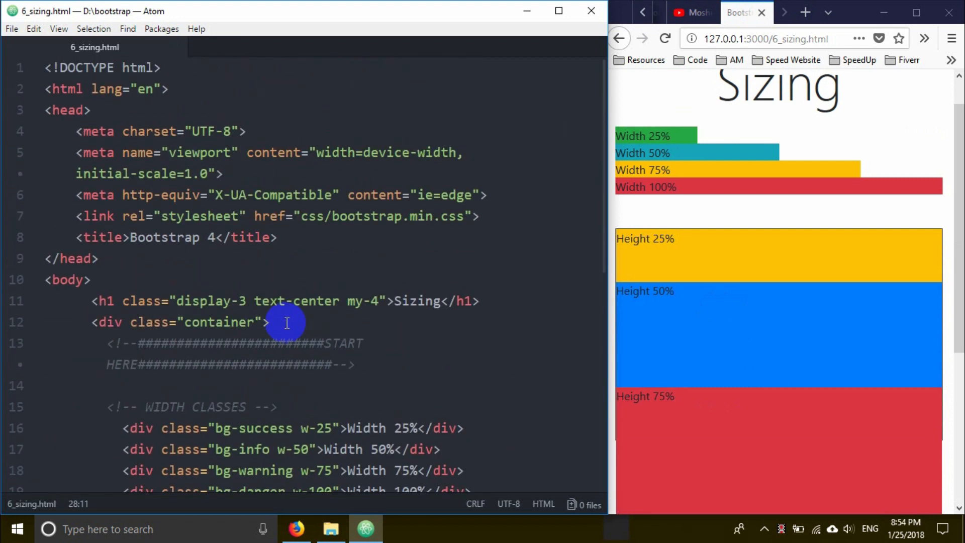